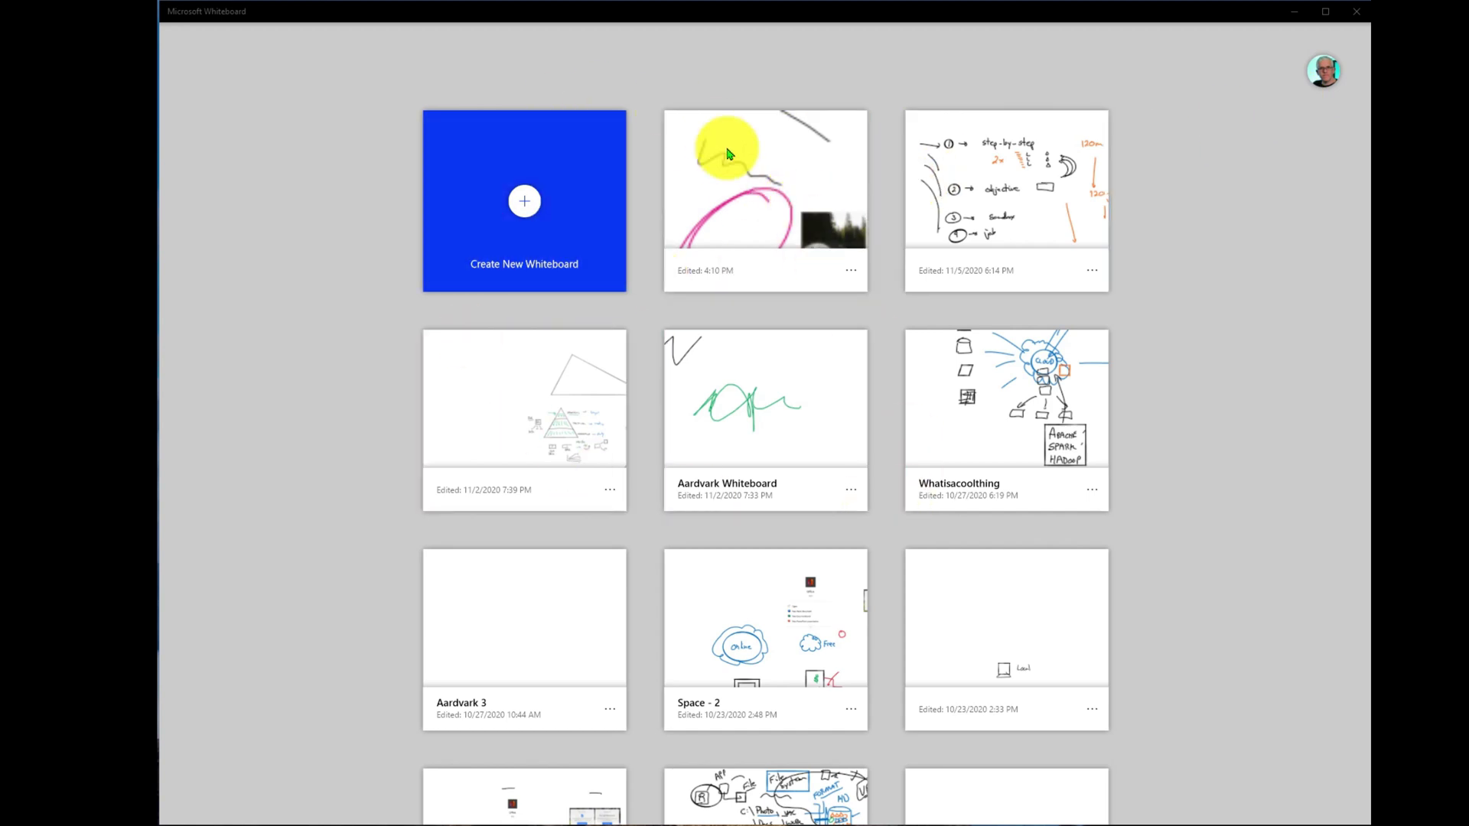
- Create a new whiteboard with a sticky note reading "Desktop" and move the note toward the canvas's upper-left area
{"action": "left_click", "coordinate": [525, 208]}
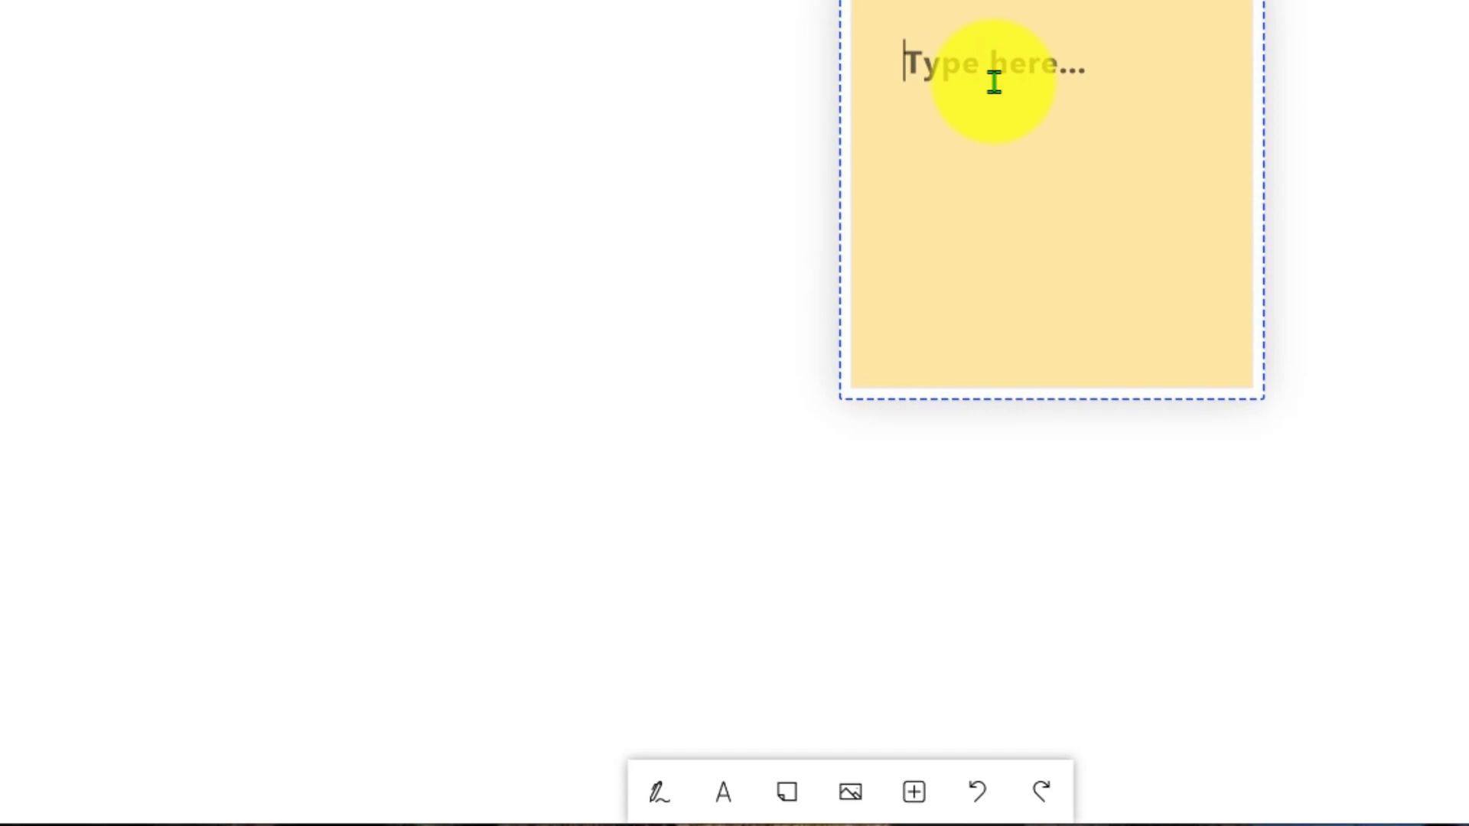
{"action": "type", "text": "Ds"}
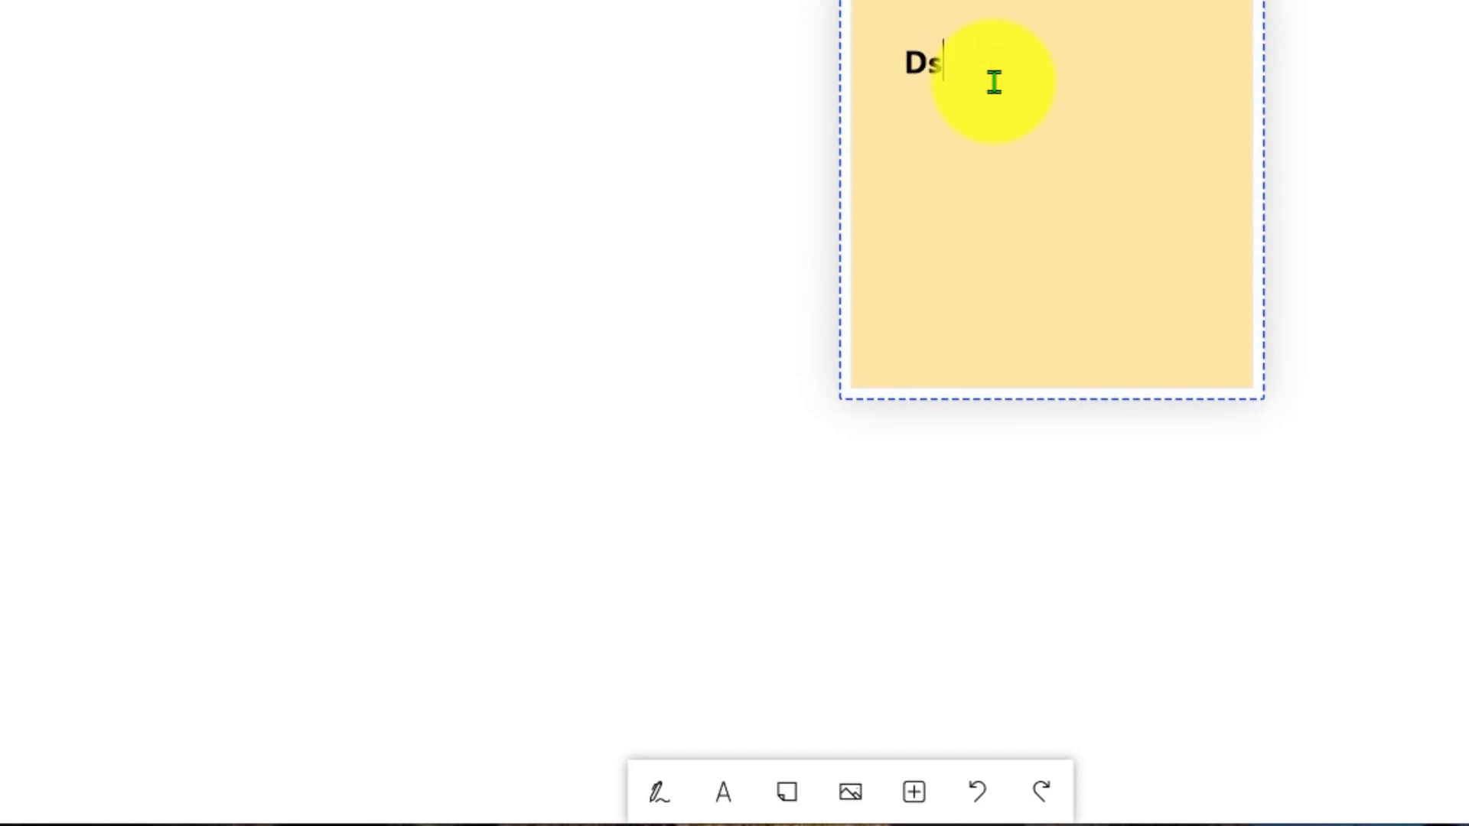
{"action": "key", "text": "BackSpace"}
{"action": "type", "text": "esktop"}
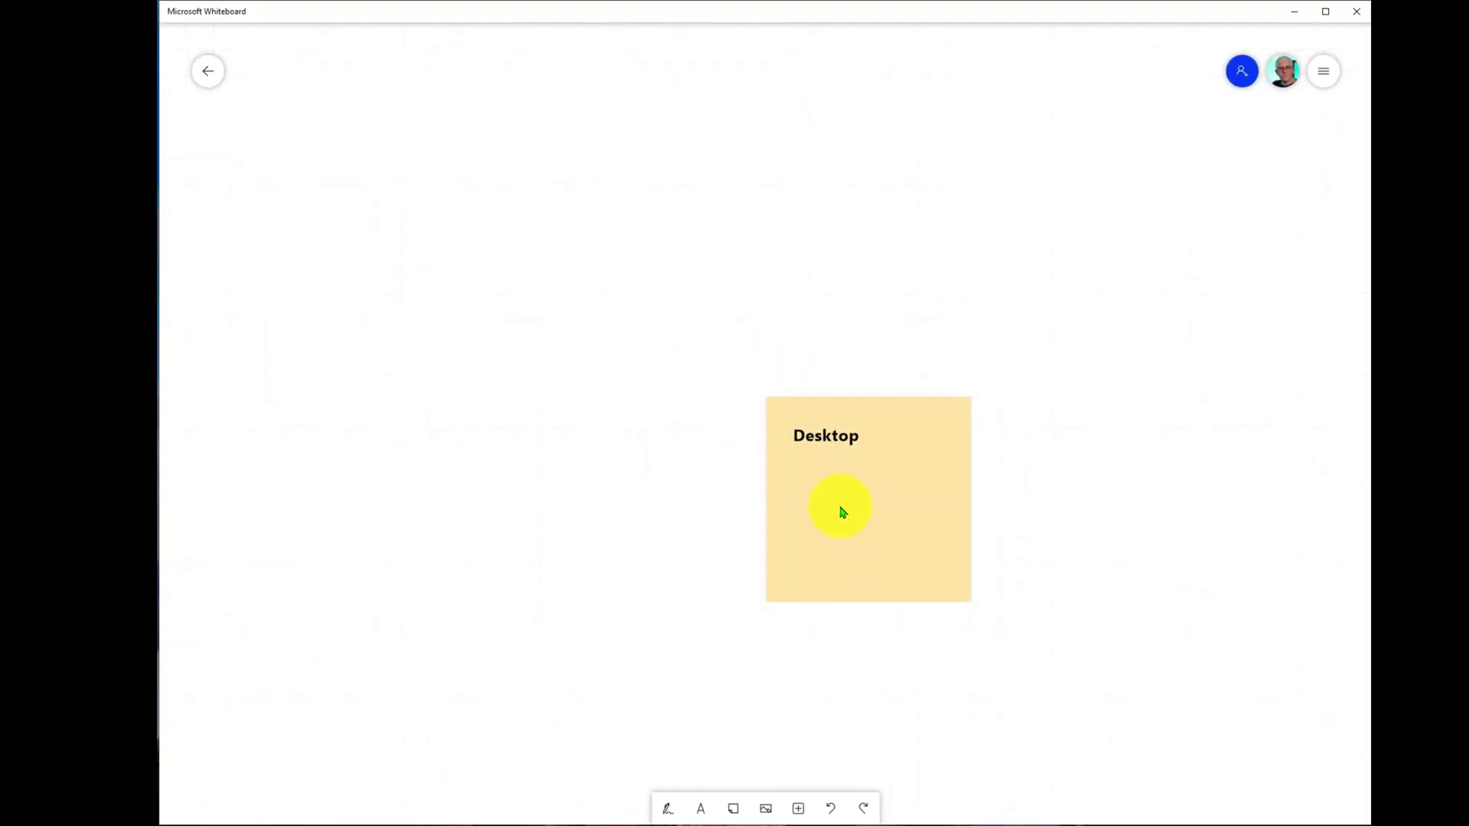
{"action": "left_click_drag", "start_coordinate": [840, 508], "coordinate": [594, 381]}
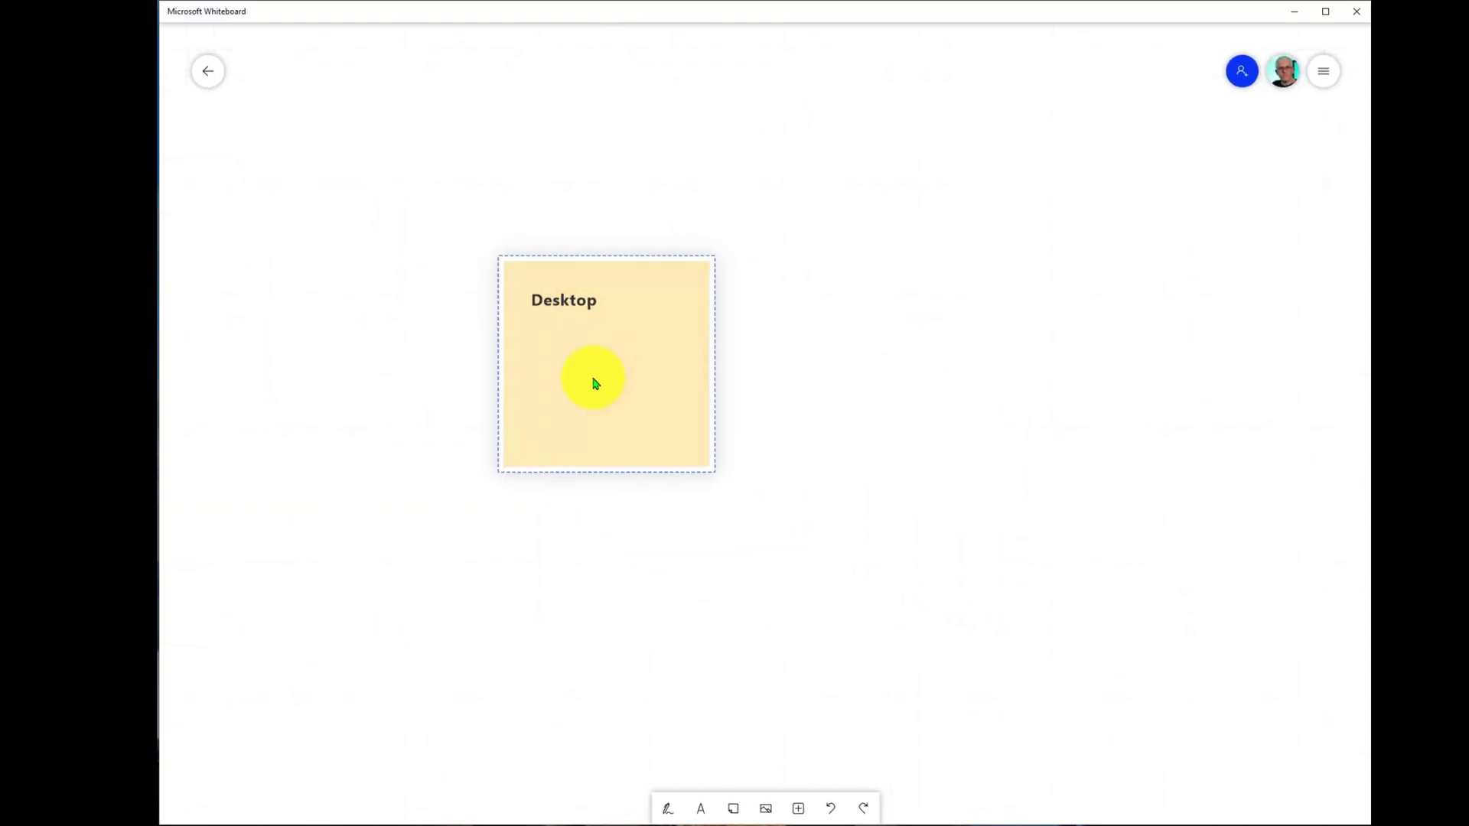
- Add the text "Hello World" and place it just to the right of the Desktop sticky note
{"action": "left_click", "coordinate": [700, 809]}
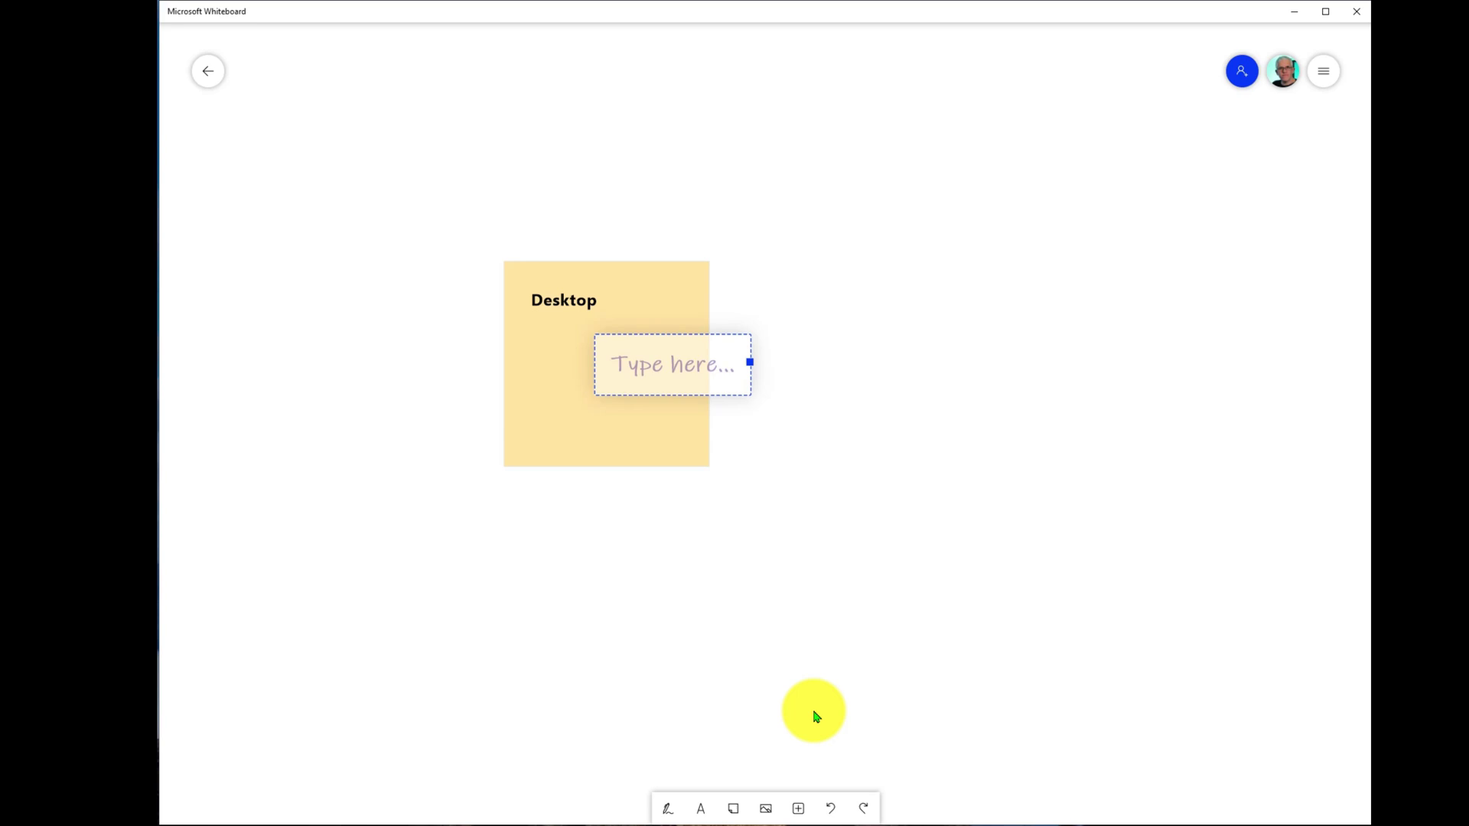
{"action": "type", "text": "Hello World"}
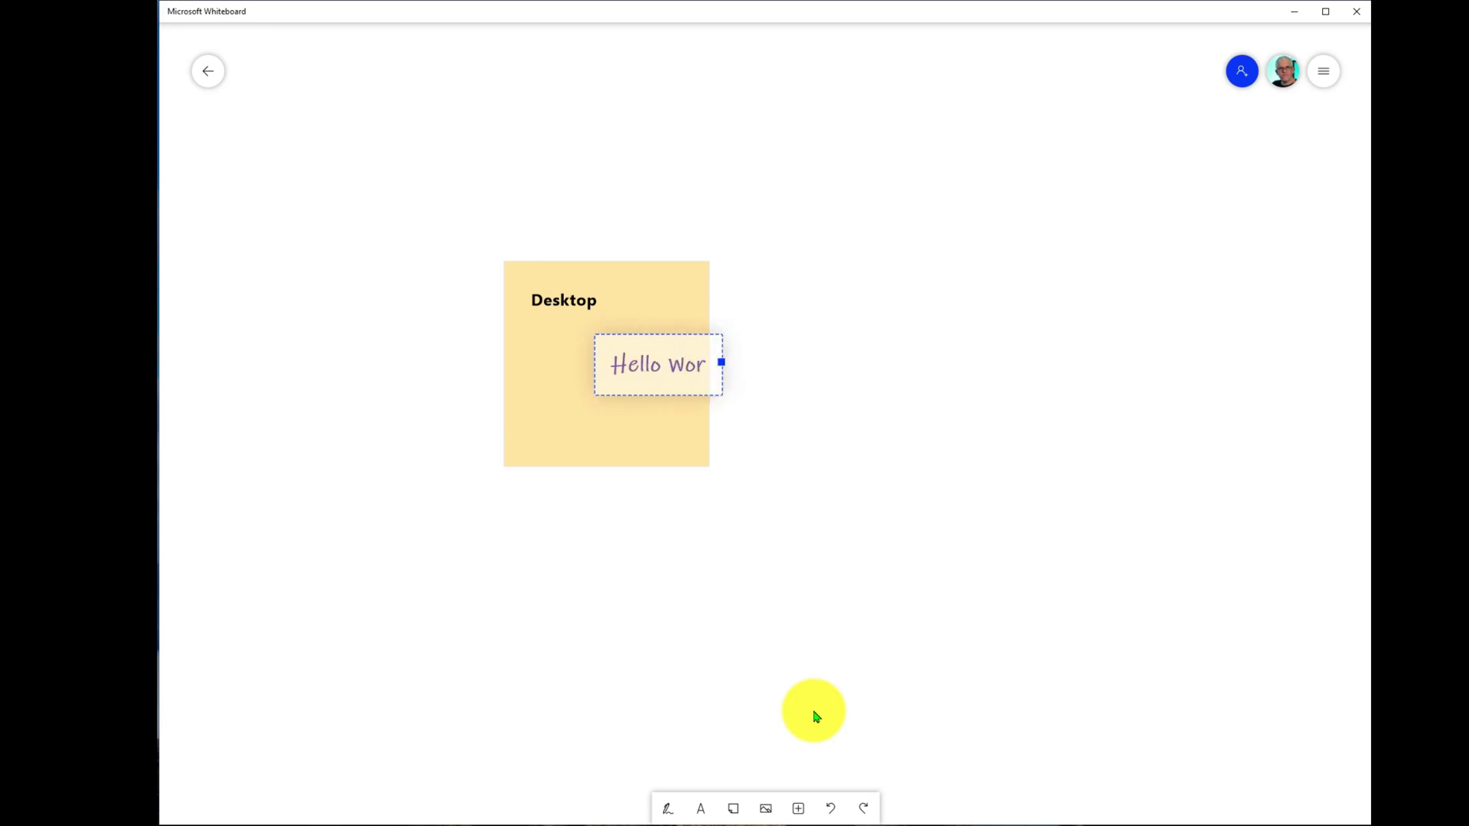
{"action": "left_click", "coordinate": [816, 717]}
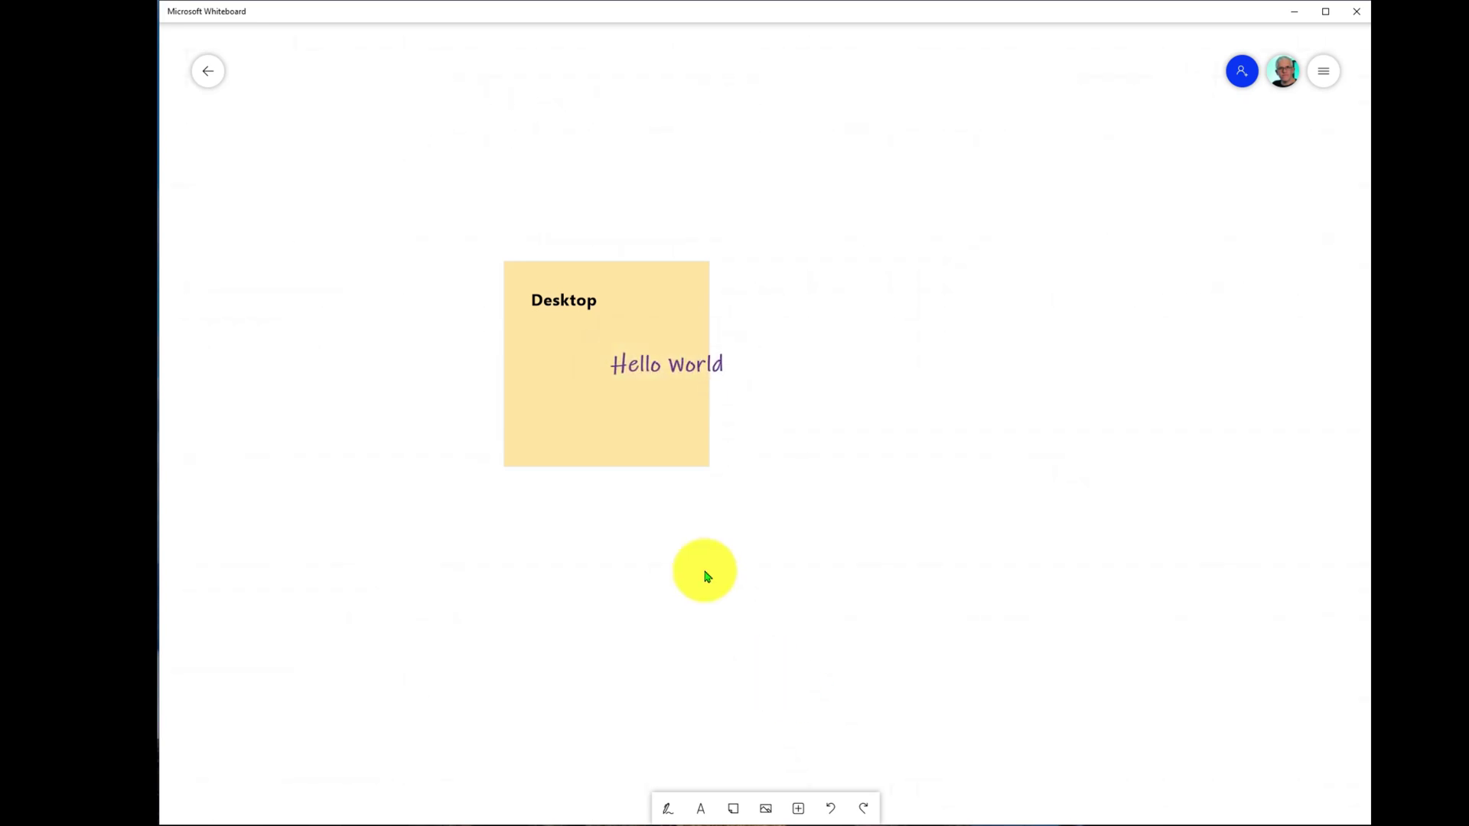
{"action": "left_click_drag", "start_coordinate": [705, 364], "coordinate": [838, 309]}
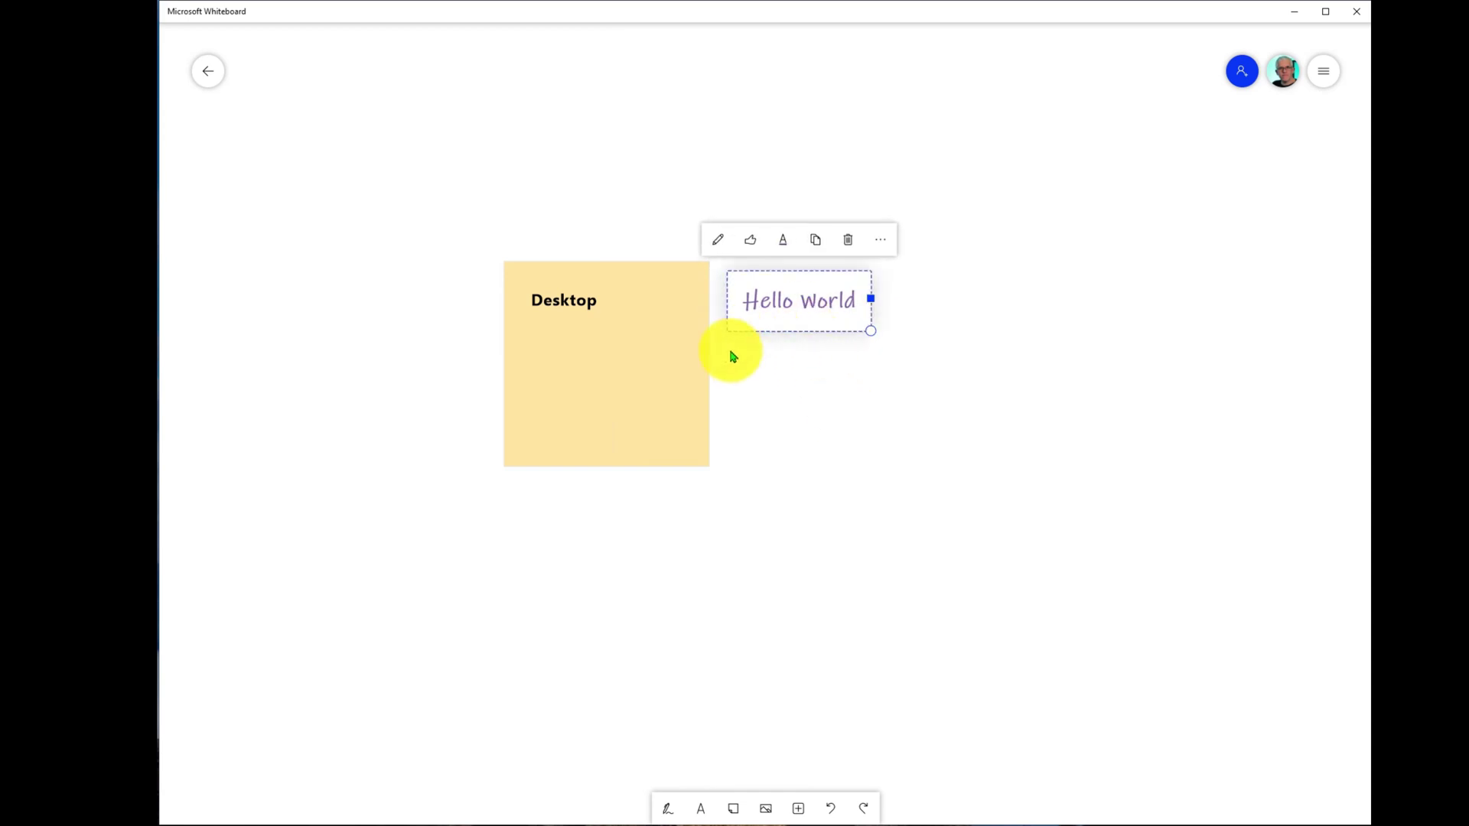
{"action": "left_click_drag", "start_coordinate": [789, 492], "coordinate": [790, 509]}
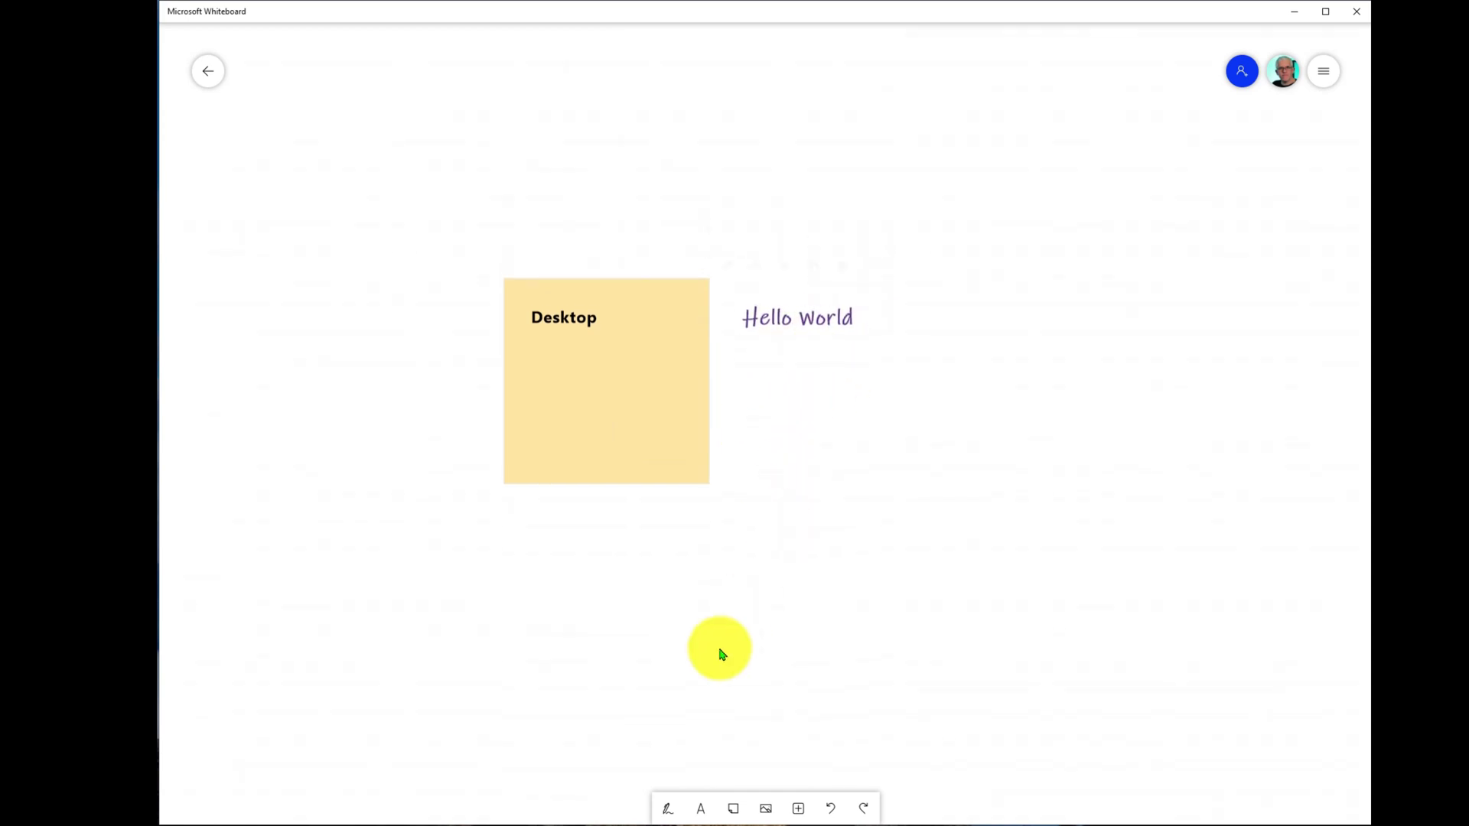
- Draw a smiley face with the red pen below the Hello World text
{"action": "left_click", "coordinate": [667, 809]}
{"action": "left_click", "coordinate": [634, 805]}
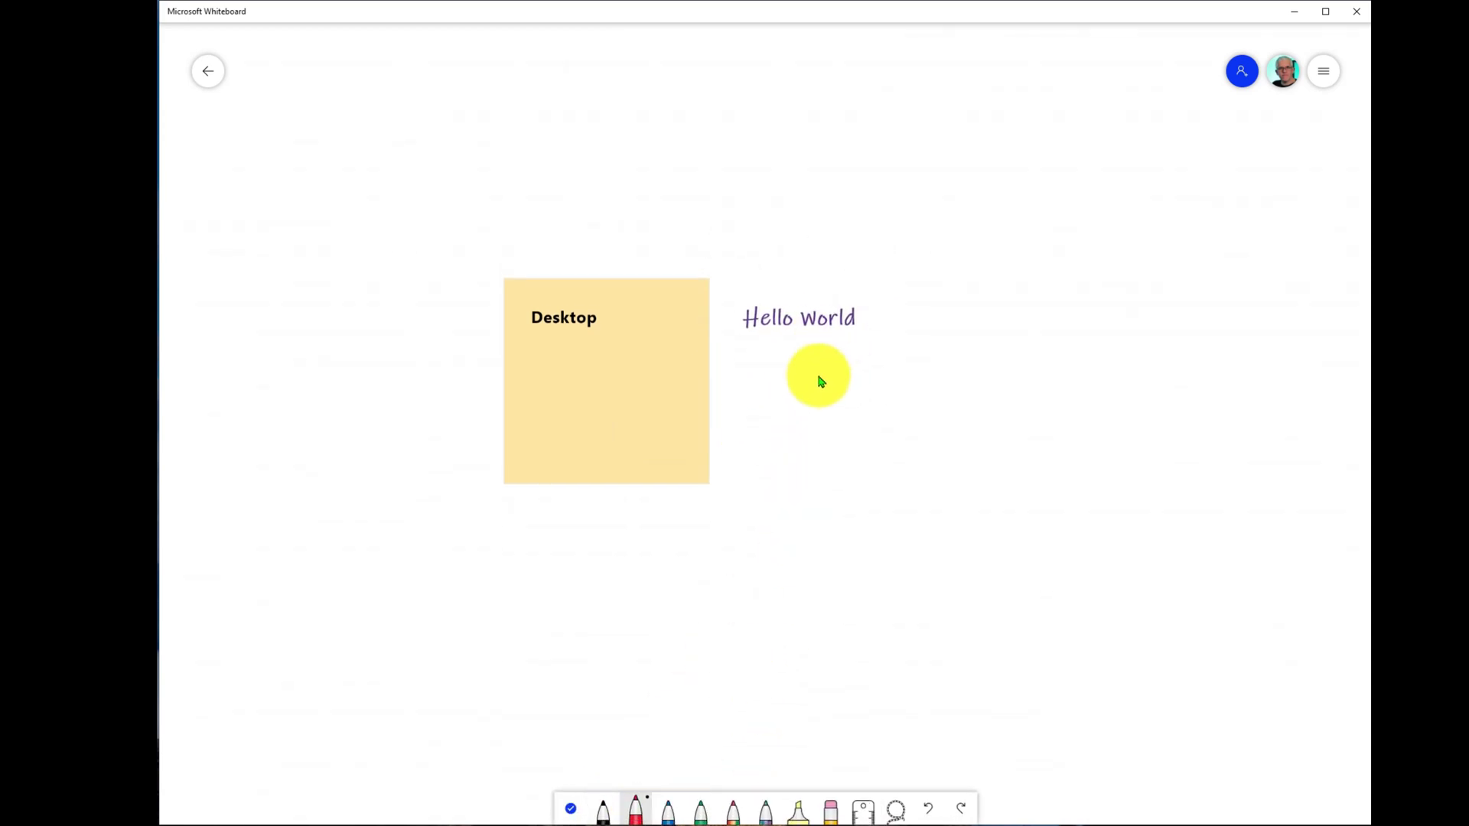
{"action": "mouse_move", "coordinate": [817, 375]}
{"action": "left_mouse_down"}
{"action": "mouse_move", "coordinate": [853, 426]}
{"action": "mouse_move", "coordinate": [820, 375]}
{"action": "left_mouse_up"}
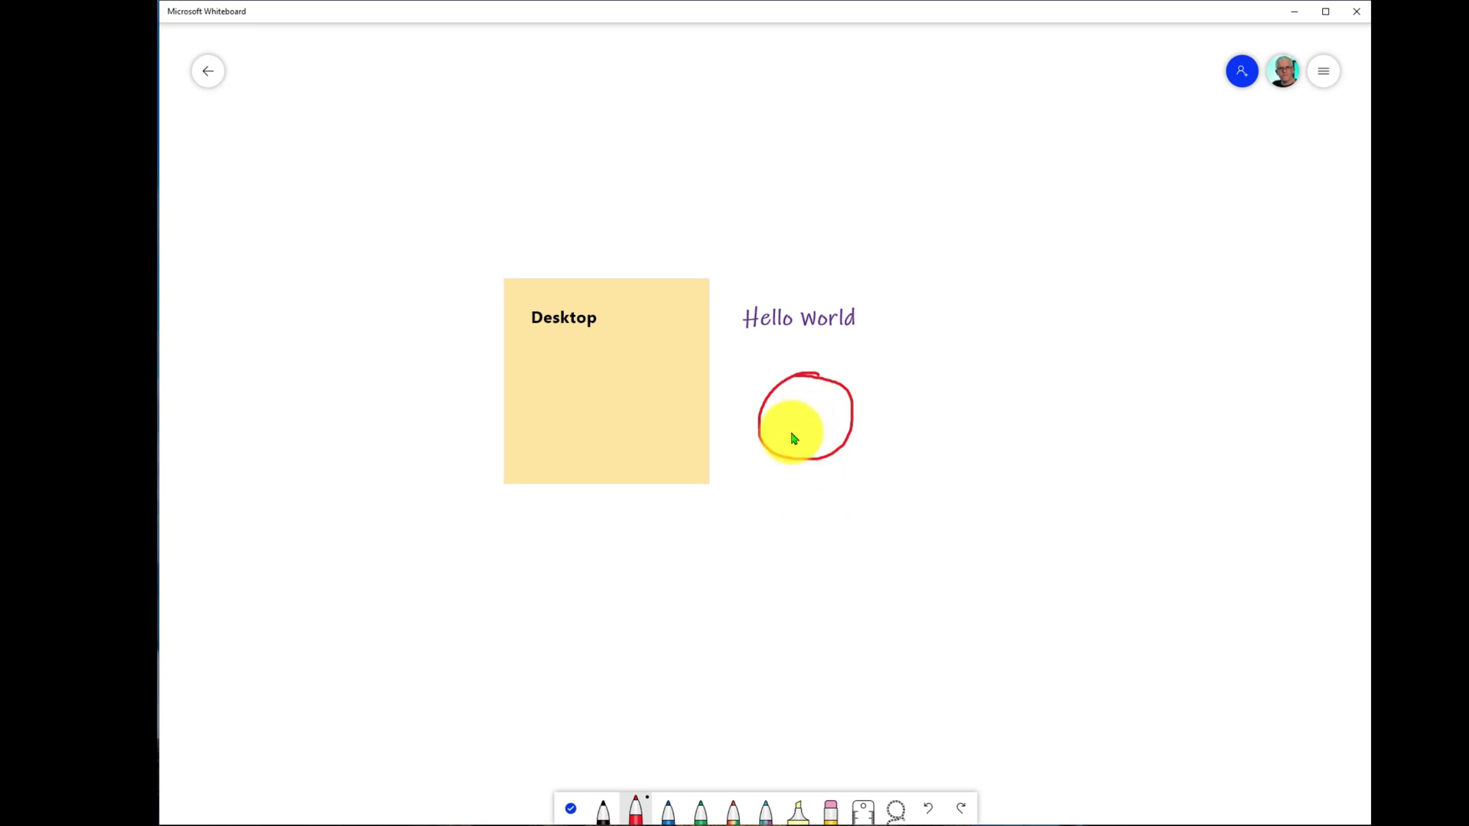
{"action": "mouse_move", "coordinate": [784, 425]}
{"action": "left_mouse_down"}
{"action": "mouse_move", "coordinate": [801, 438]}
{"action": "mouse_move", "coordinate": [817, 424]}
{"action": "left_mouse_up"}
{"action": "left_click", "coordinate": [789, 404]}
{"action": "left_click", "coordinate": [811, 401]}
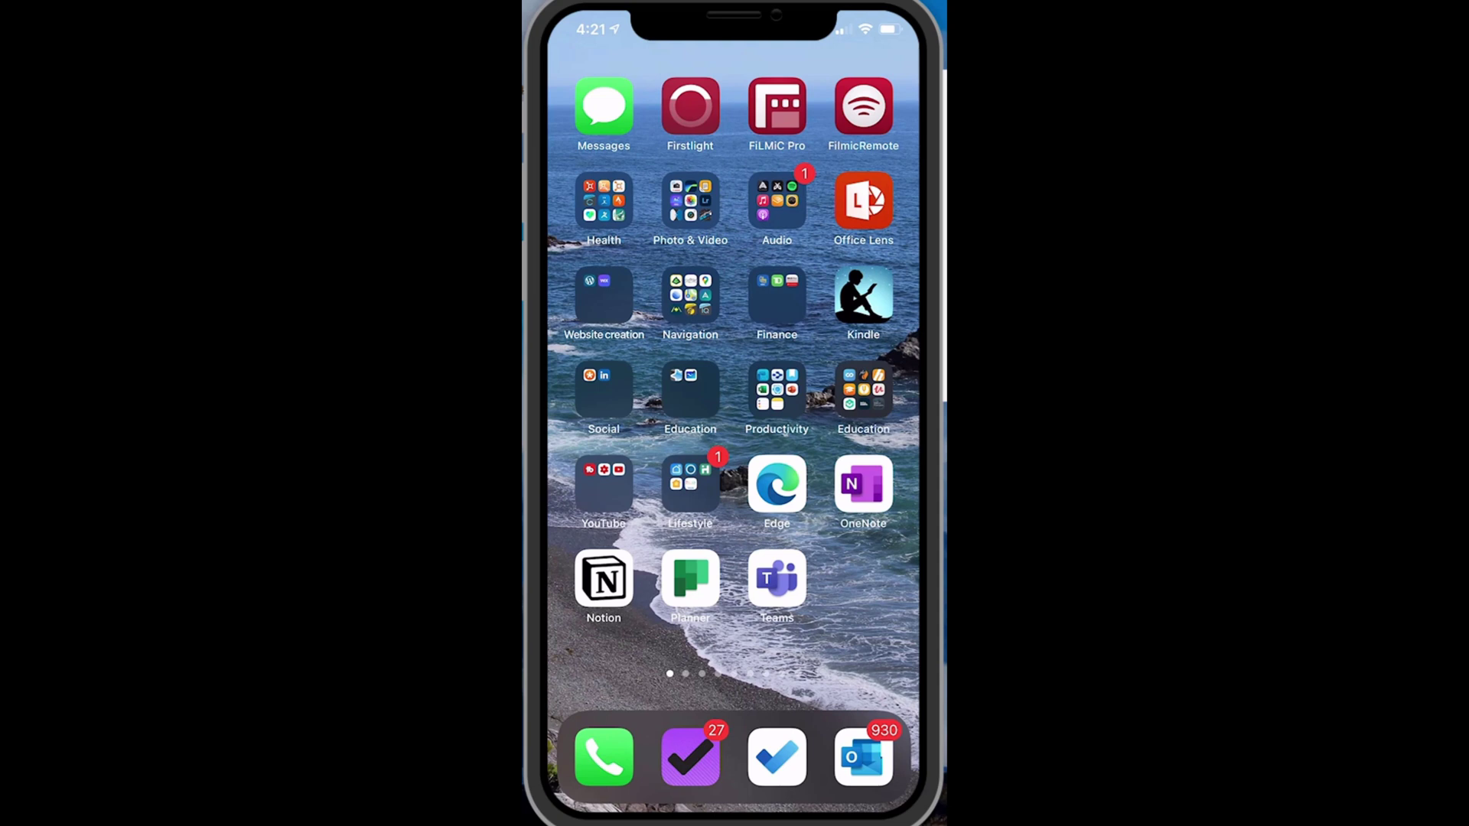
- Switch to the Whiteboard app on the phone and open the board with the Desktop note, centring its content
{"action": "left_click_drag", "start_coordinate": [735, 344], "coordinate": [735, 535]}
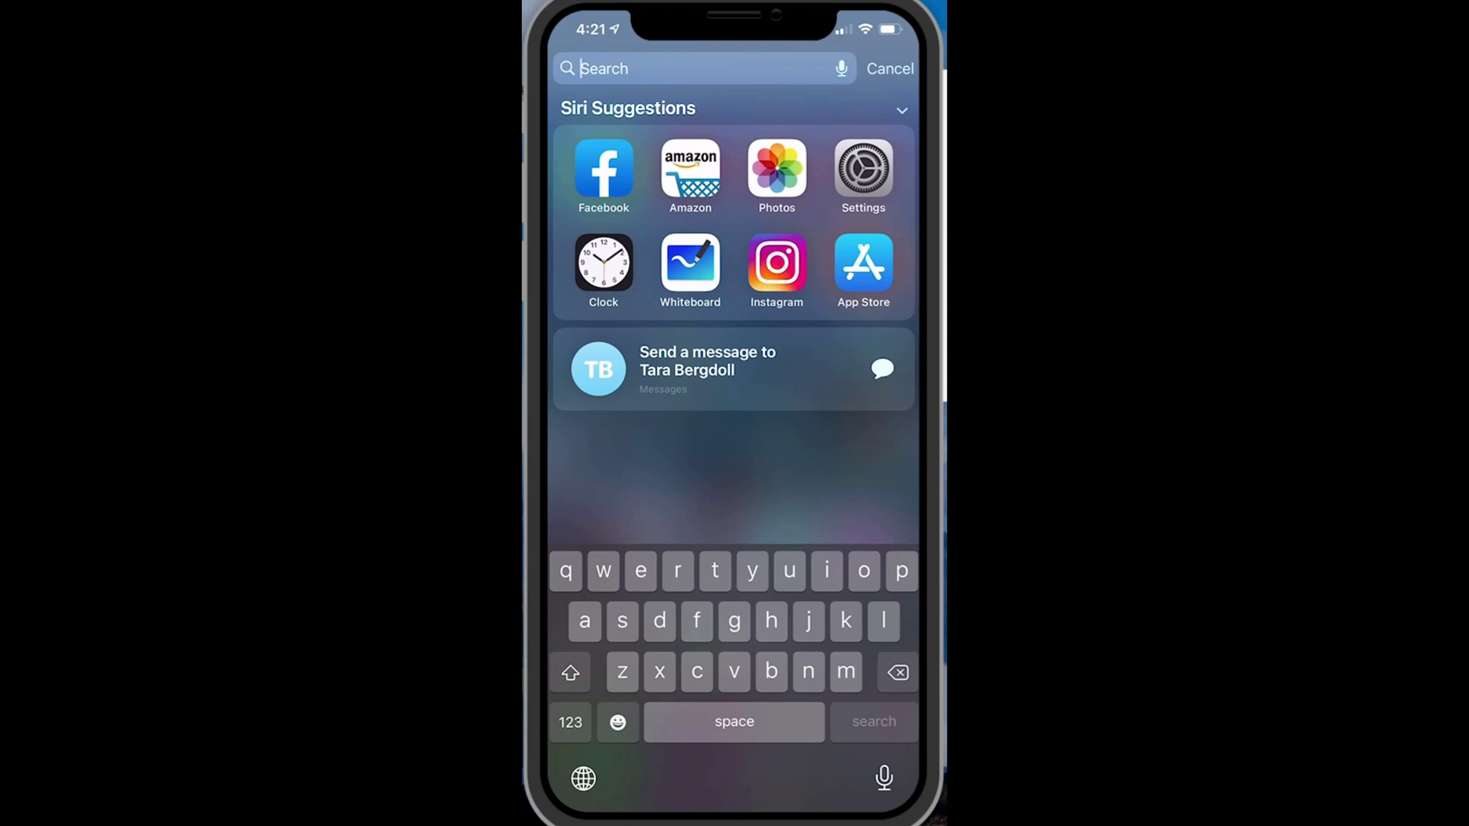
{"action": "left_click", "coordinate": [691, 263]}
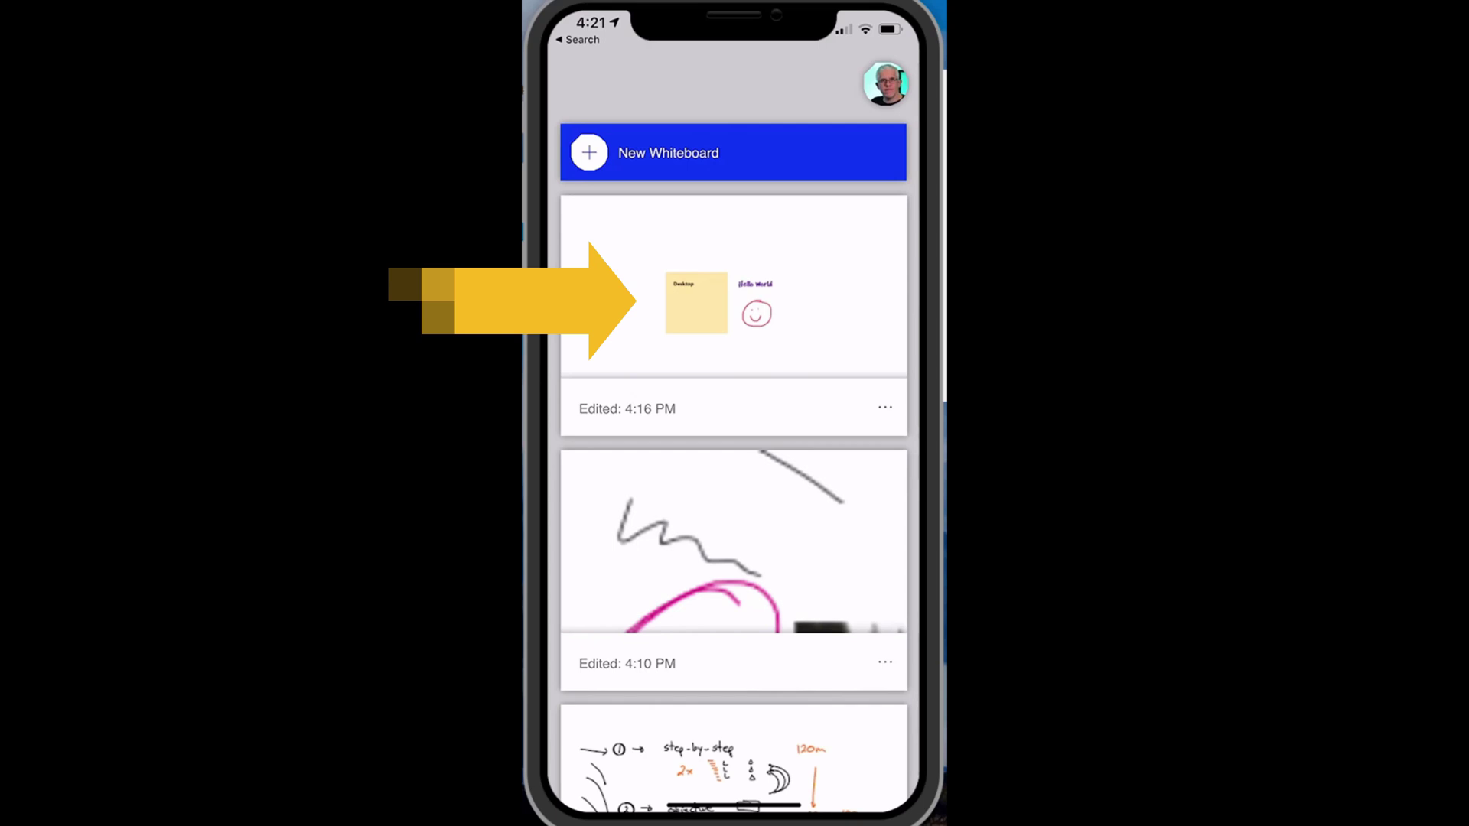
{"action": "left_click", "coordinate": [734, 301]}
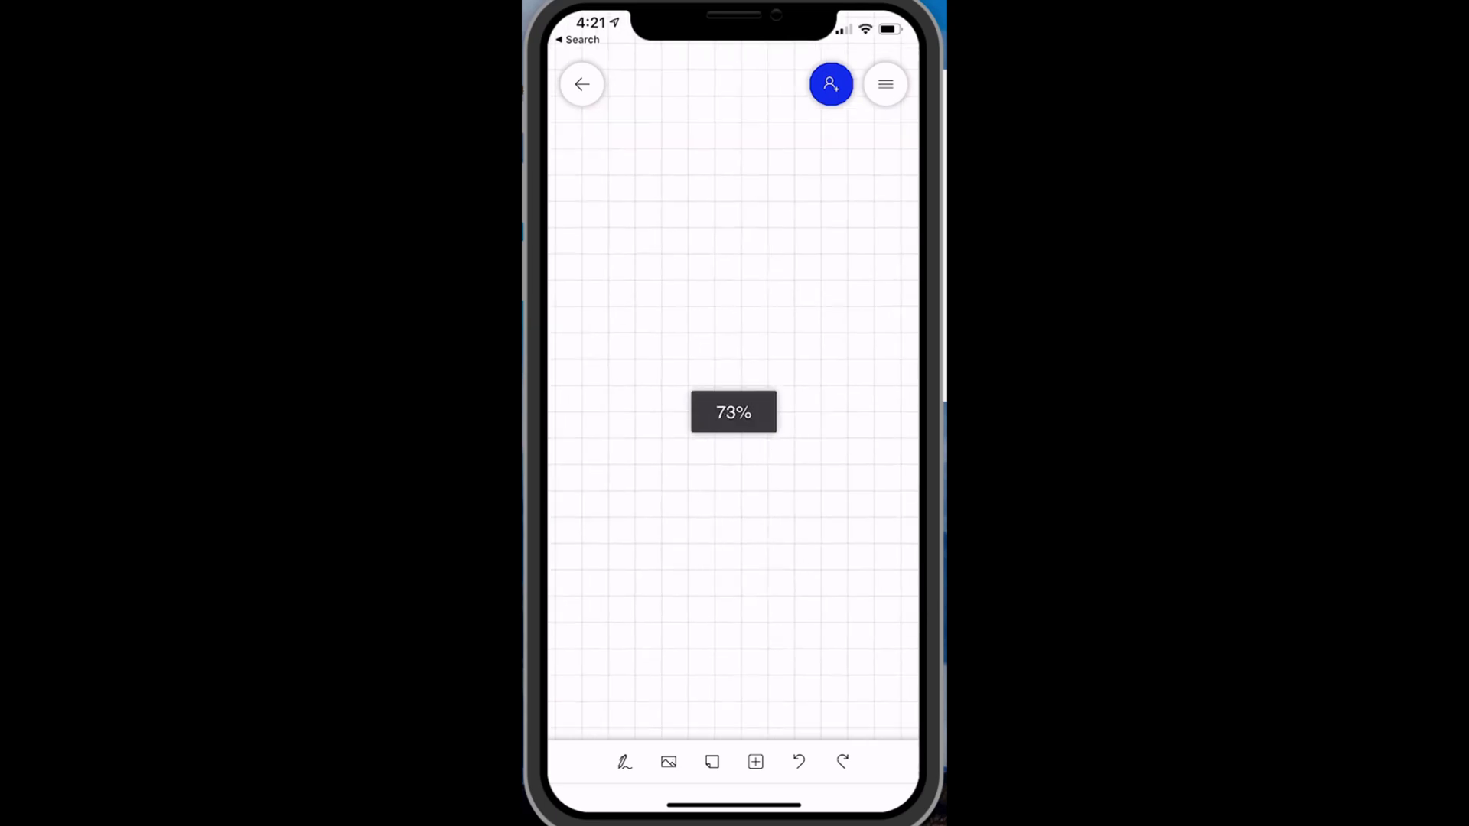
{"action": "scroll", "coordinate": [733, 413], "scroll_direction": "up", "scroll_amount": 1}
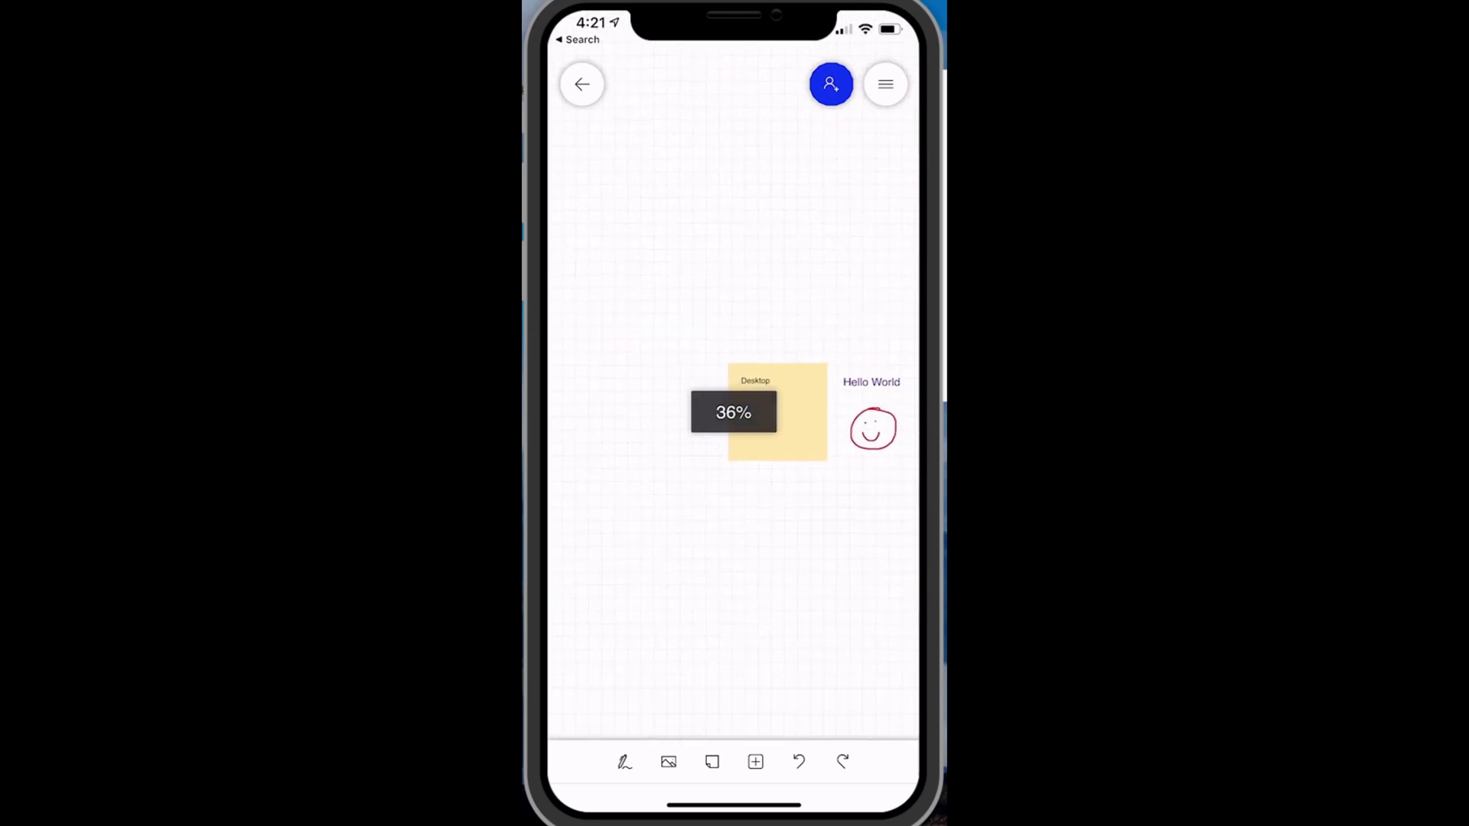
{"action": "left_click_drag", "start_coordinate": [773, 428], "coordinate": [685, 438]}
{"action": "scroll", "coordinate": [733, 413], "scroll_direction": "up", "scroll_amount": 5}
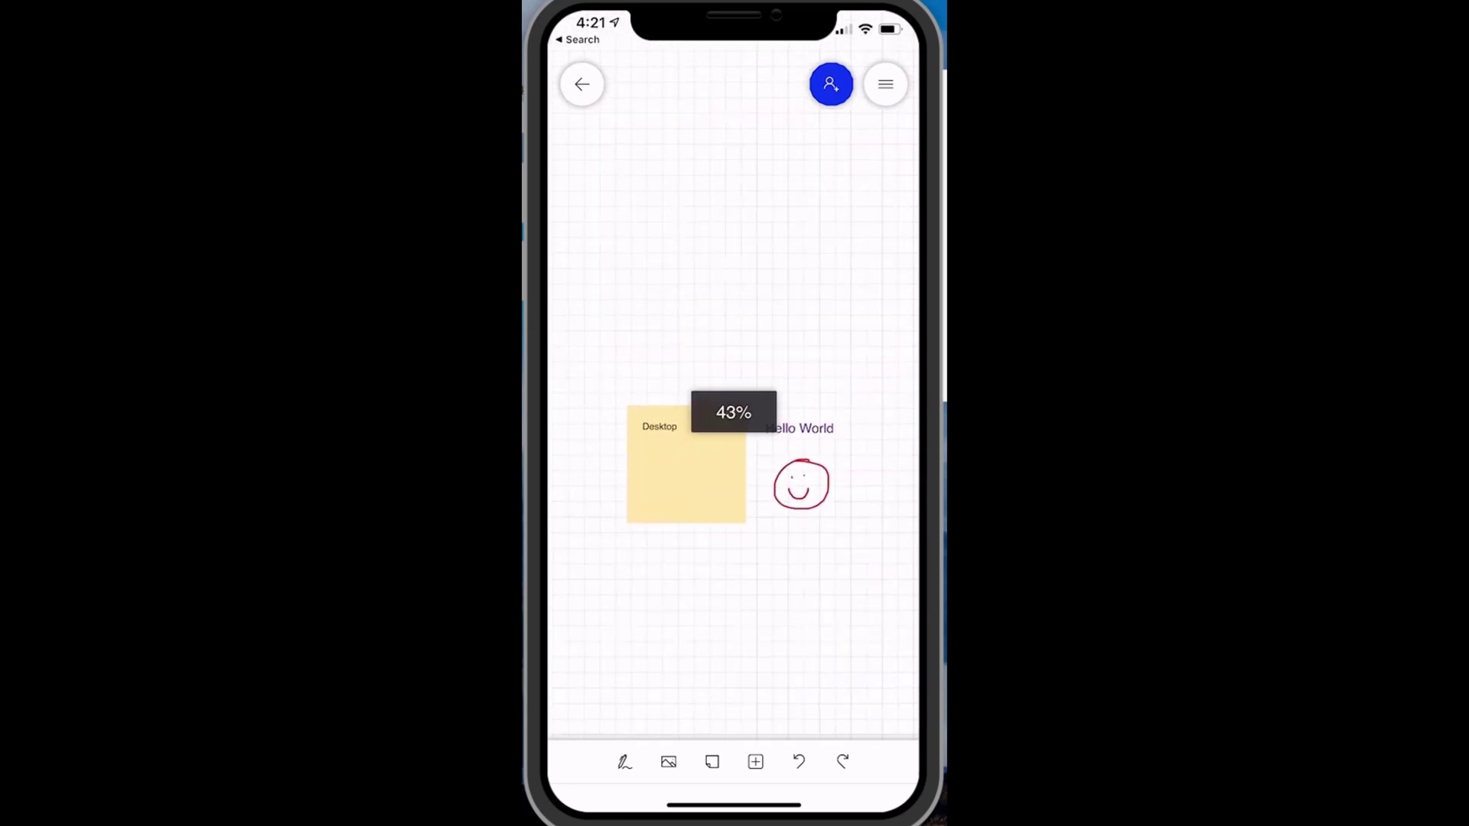
{"action": "scroll", "coordinate": [733, 413], "scroll_direction": "down", "scroll_amount": 5}
{"action": "scroll", "coordinate": [733, 413], "scroll_direction": "up", "scroll_amount": 3}
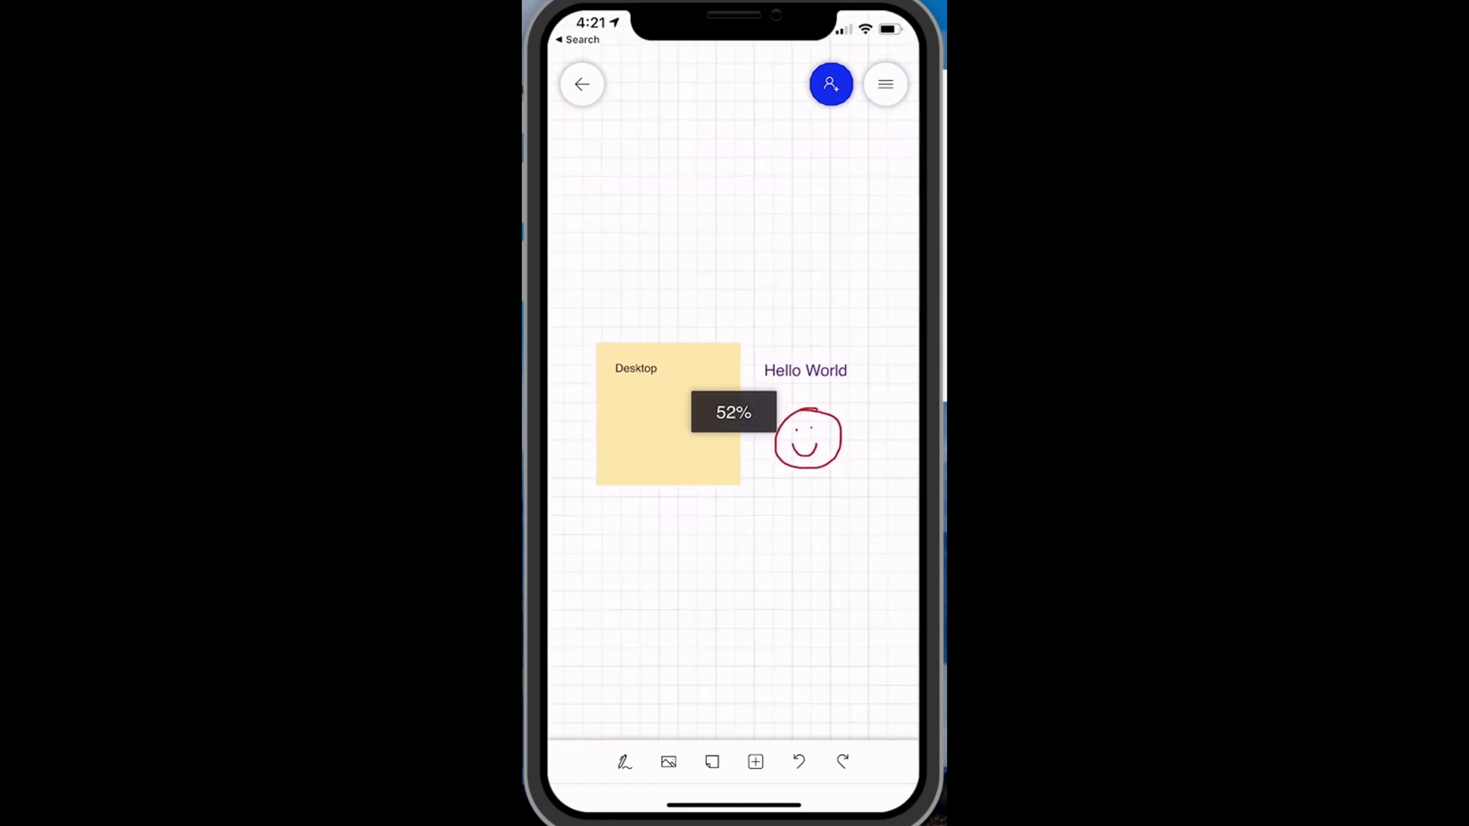
{"action": "scroll", "coordinate": [733, 413], "scroll_direction": "down", "scroll_amount": 2}
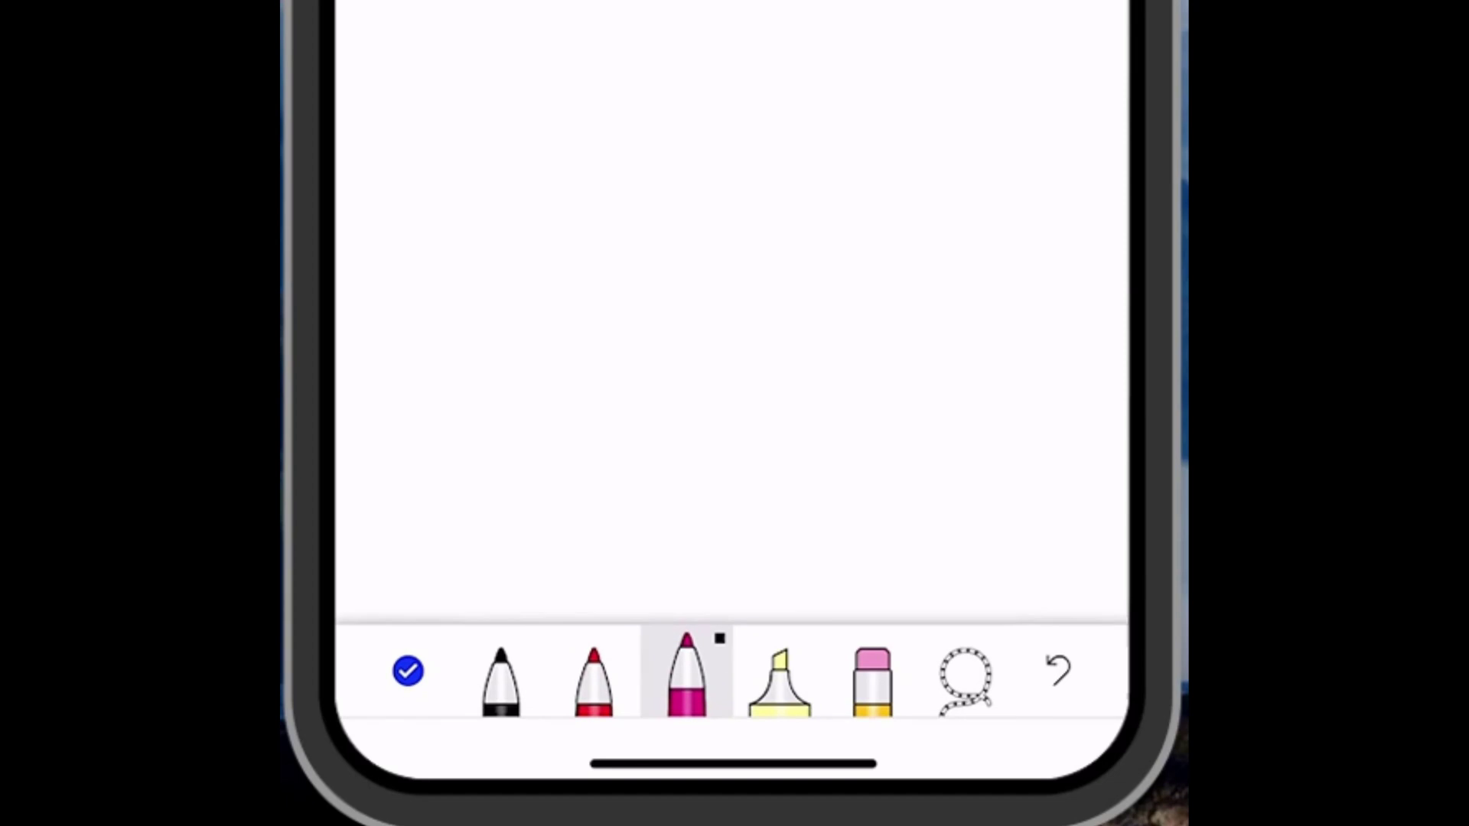
- Change the magenta pen's color to green
{"action": "left_click", "coordinate": [501, 673]}
{"action": "left_click", "coordinate": [594, 673]}
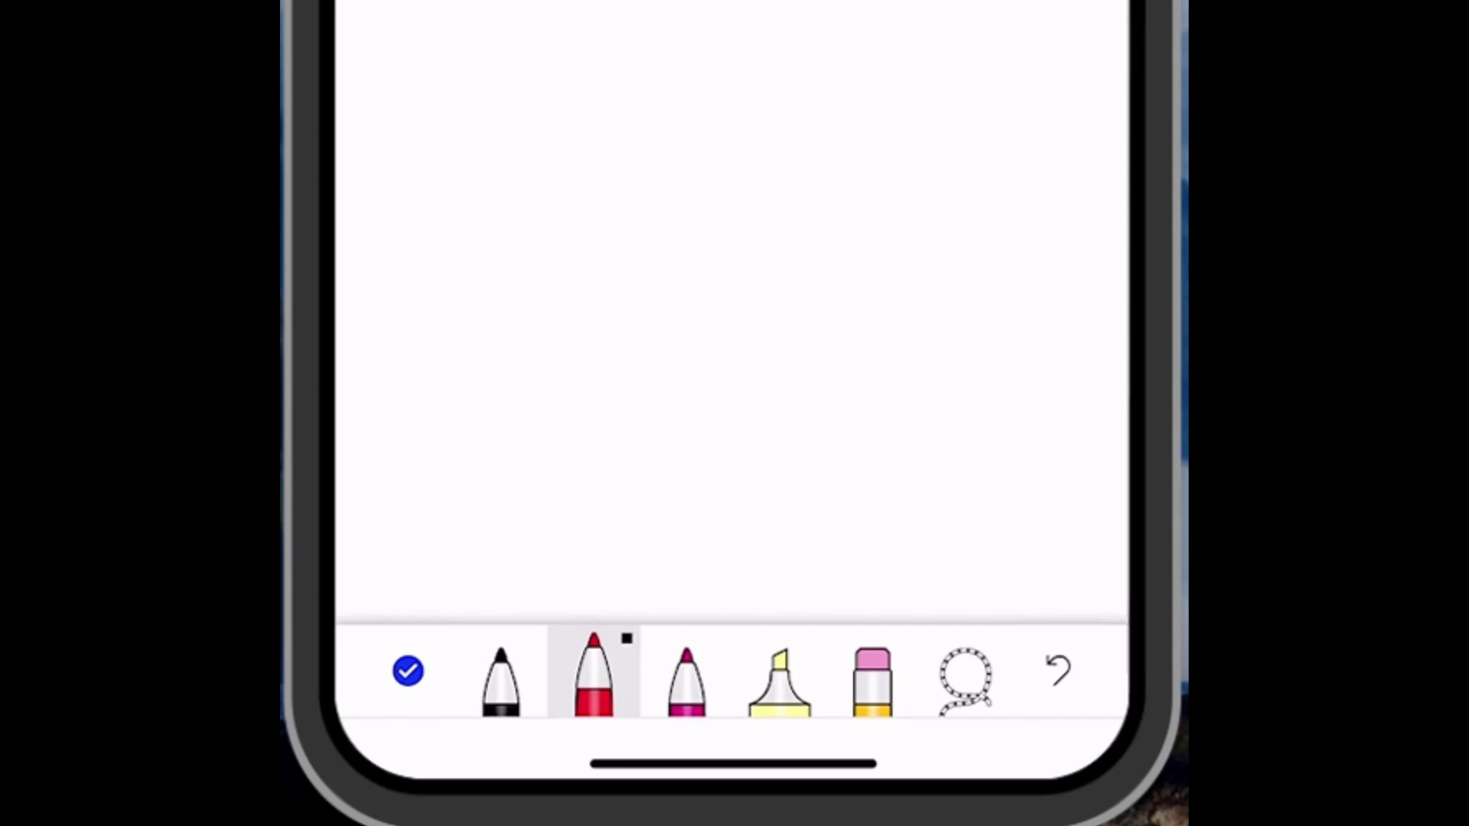
{"action": "left_click", "coordinate": [687, 677]}
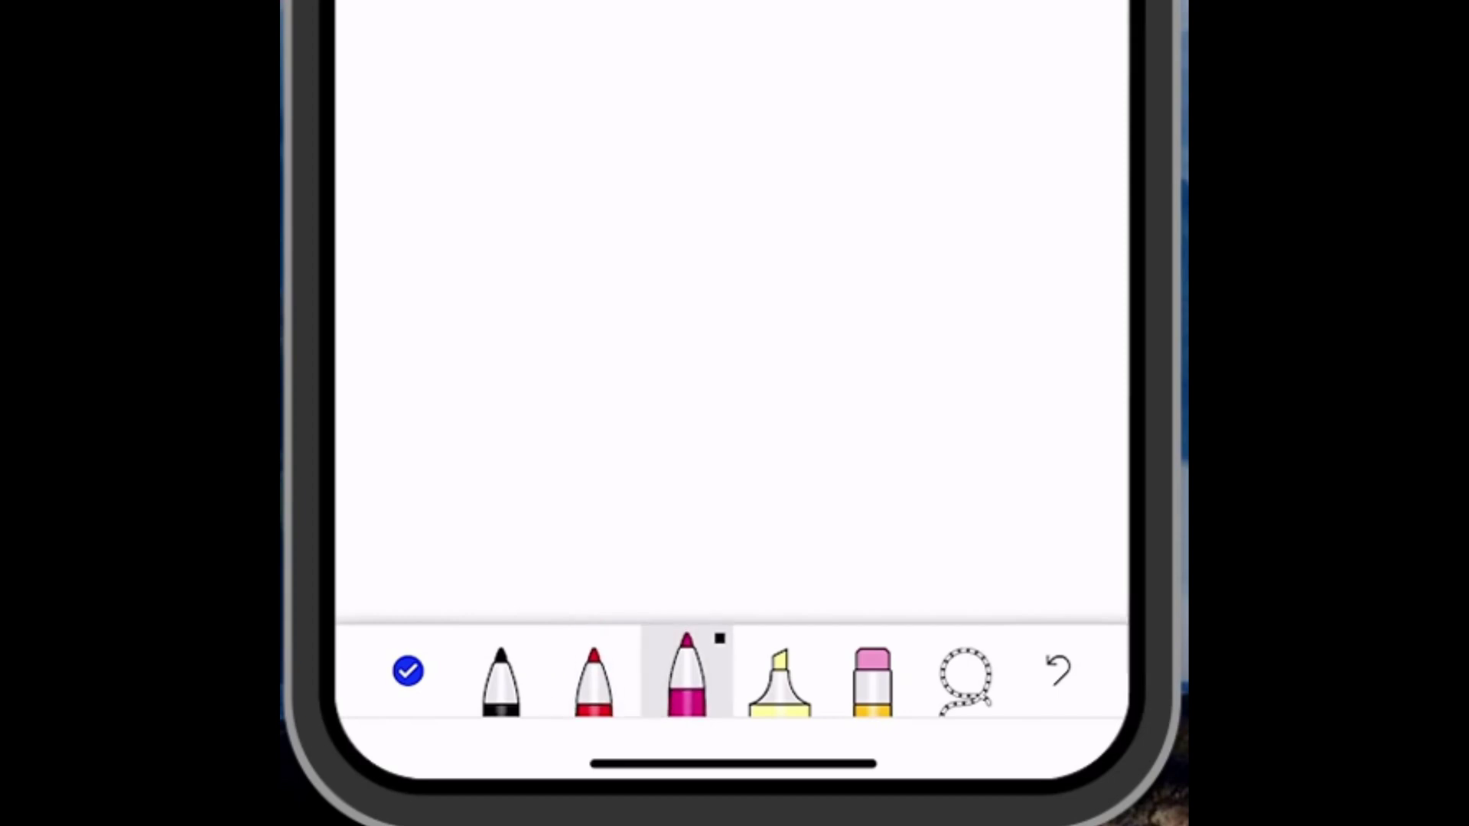
{"action": "left_click", "coordinate": [686, 678]}
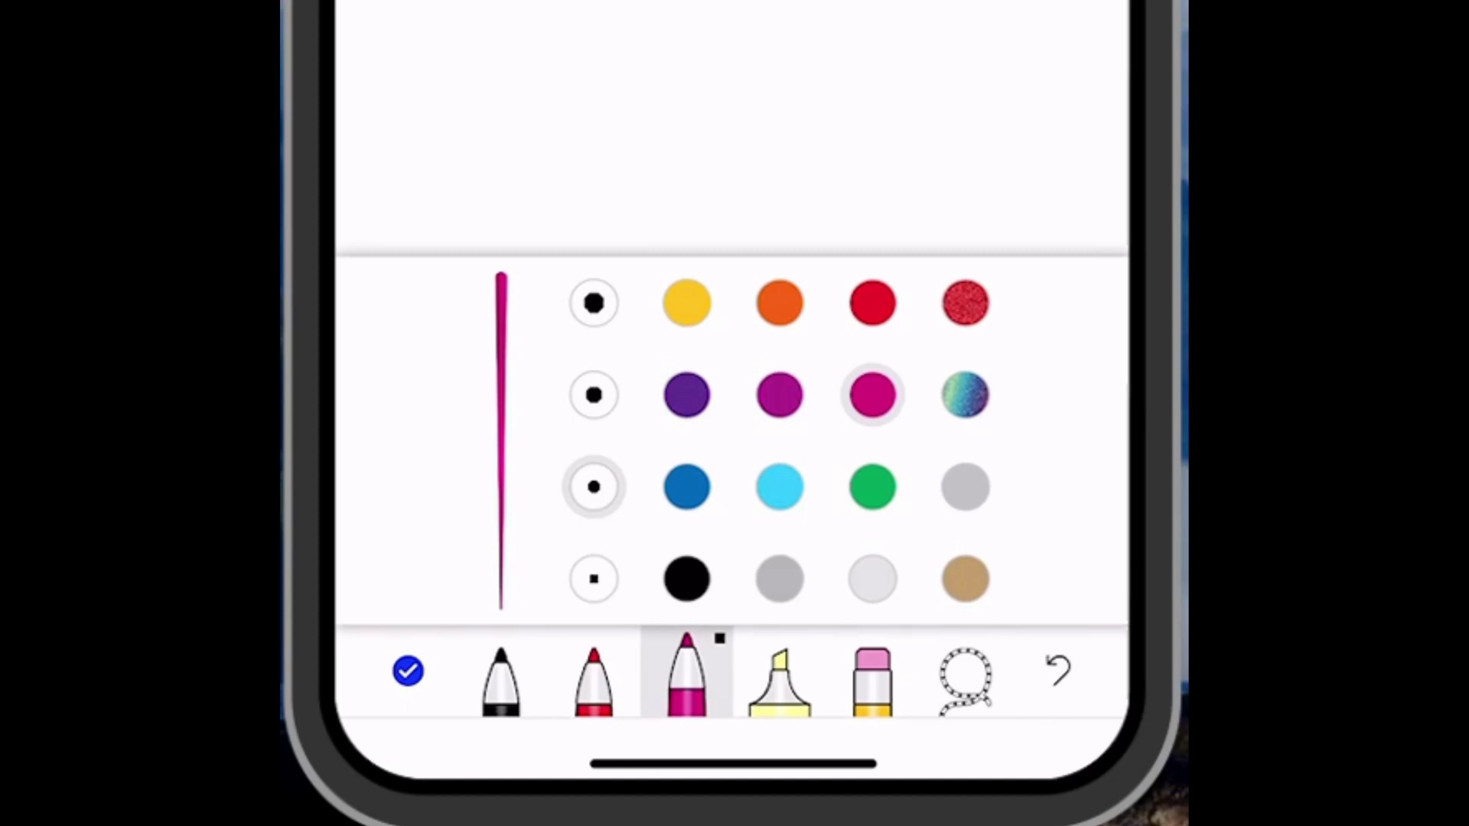
{"action": "left_click", "coordinate": [872, 487]}
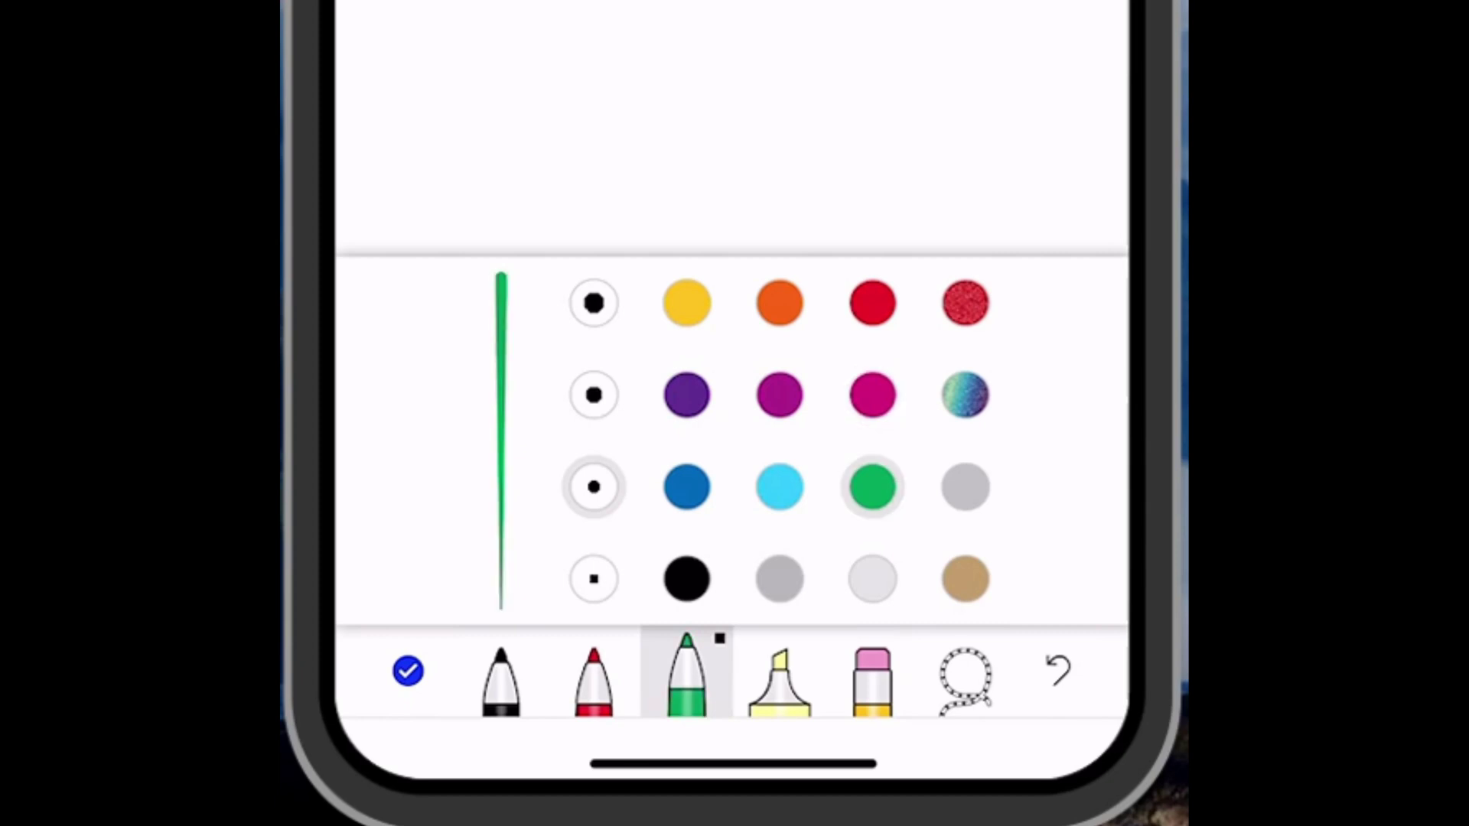
- Change the red pen's color to orange and set its thickness to the second-largest size
{"action": "left_click", "coordinate": [594, 677]}
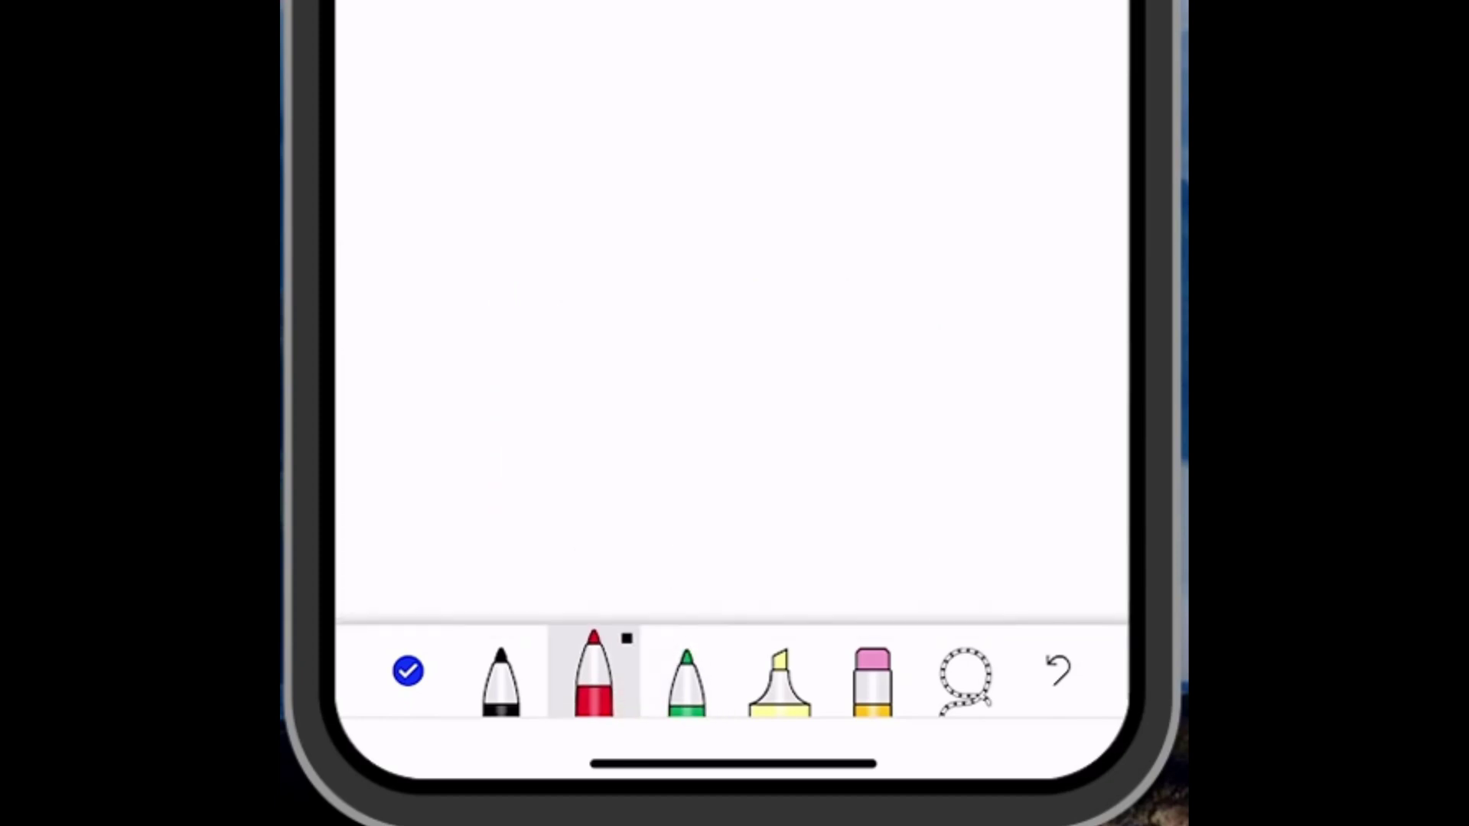
{"action": "left_click", "coordinate": [594, 677]}
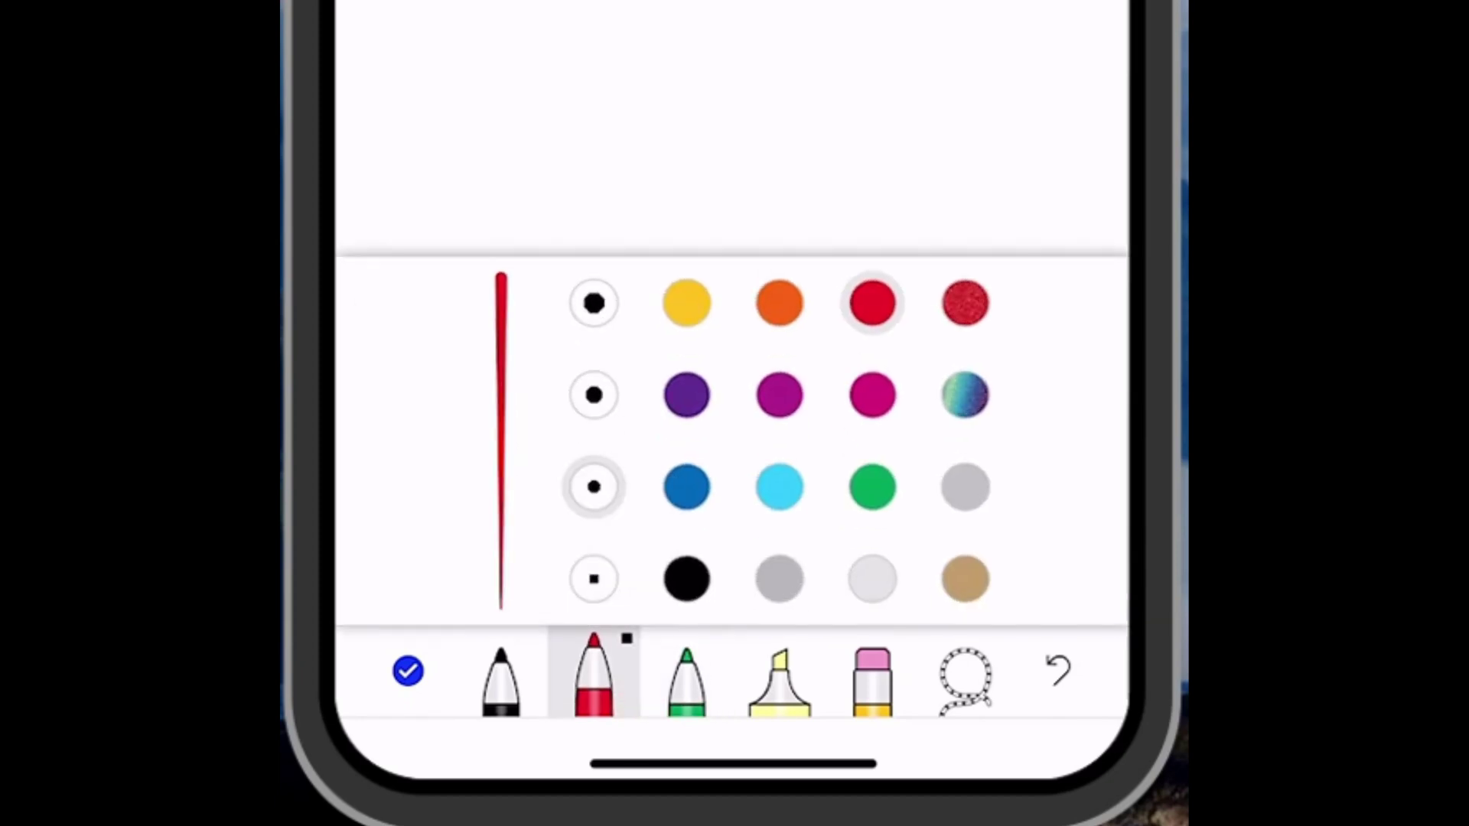
{"action": "left_click", "coordinate": [779, 303]}
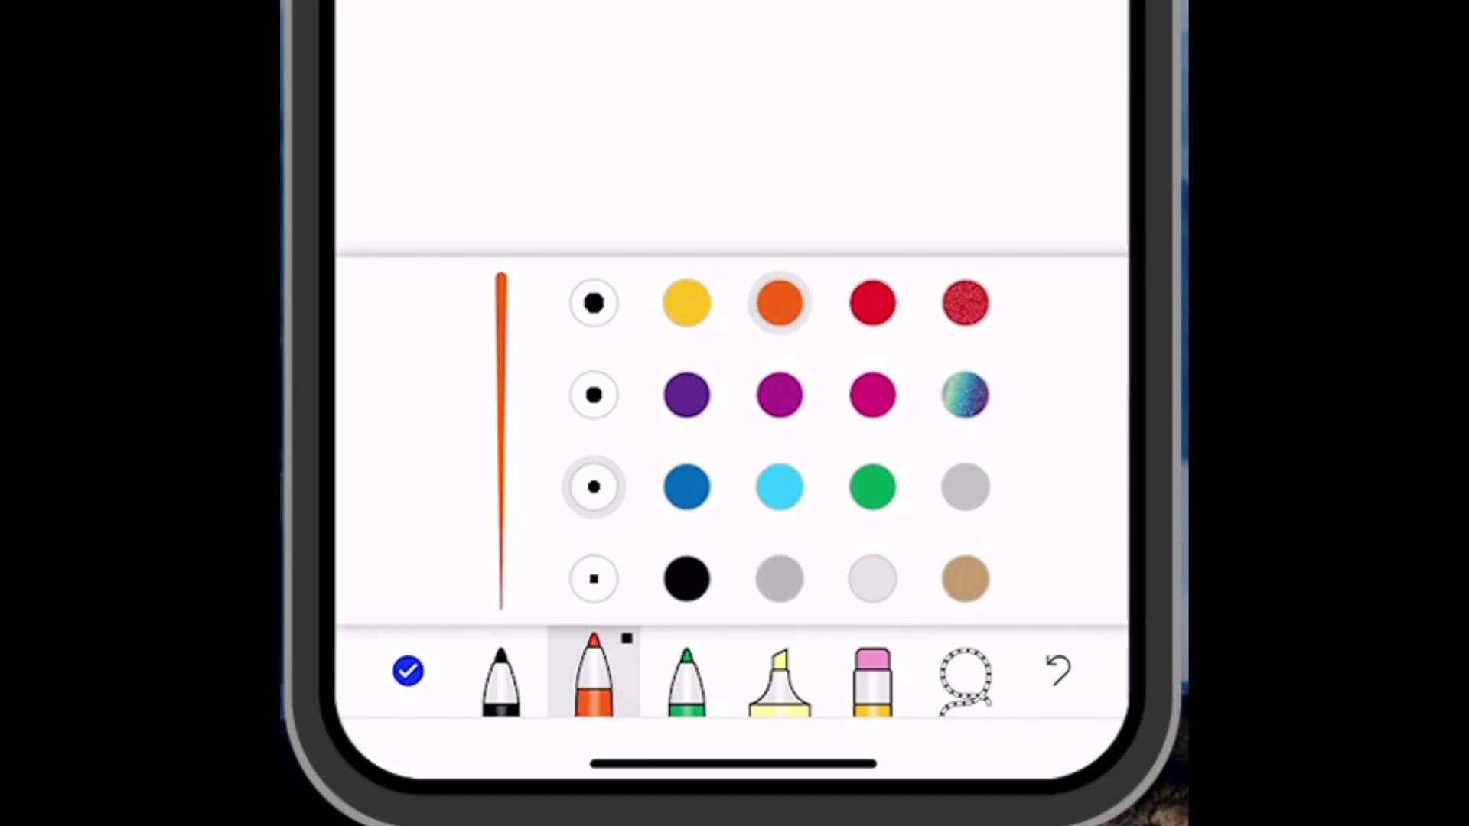
{"action": "left_click", "coordinate": [594, 395]}
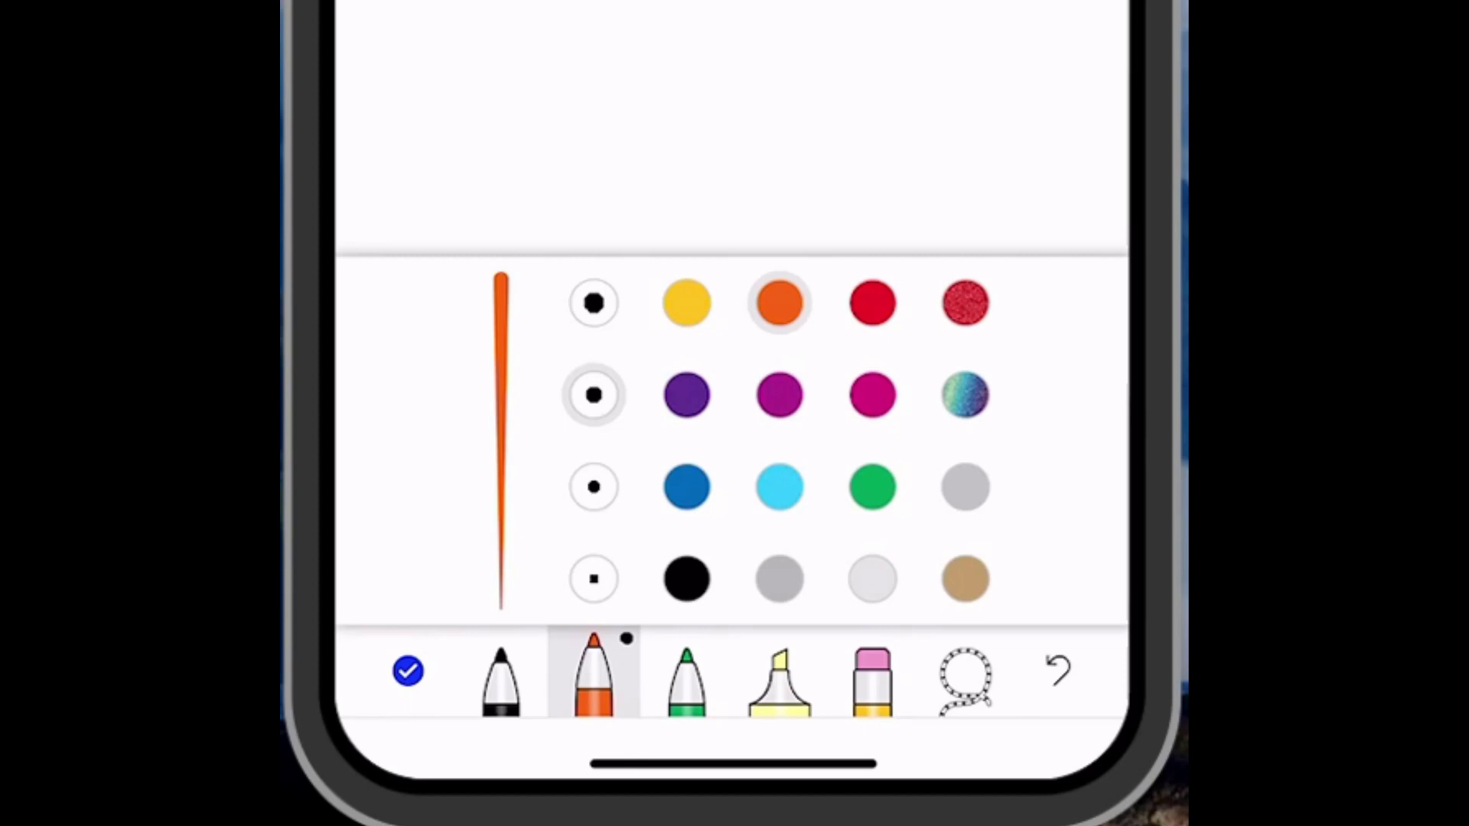
- Mark a dot with the orange pen on the empty canvas and remove it with the eraser
{"action": "left_click", "coordinate": [575, 99]}
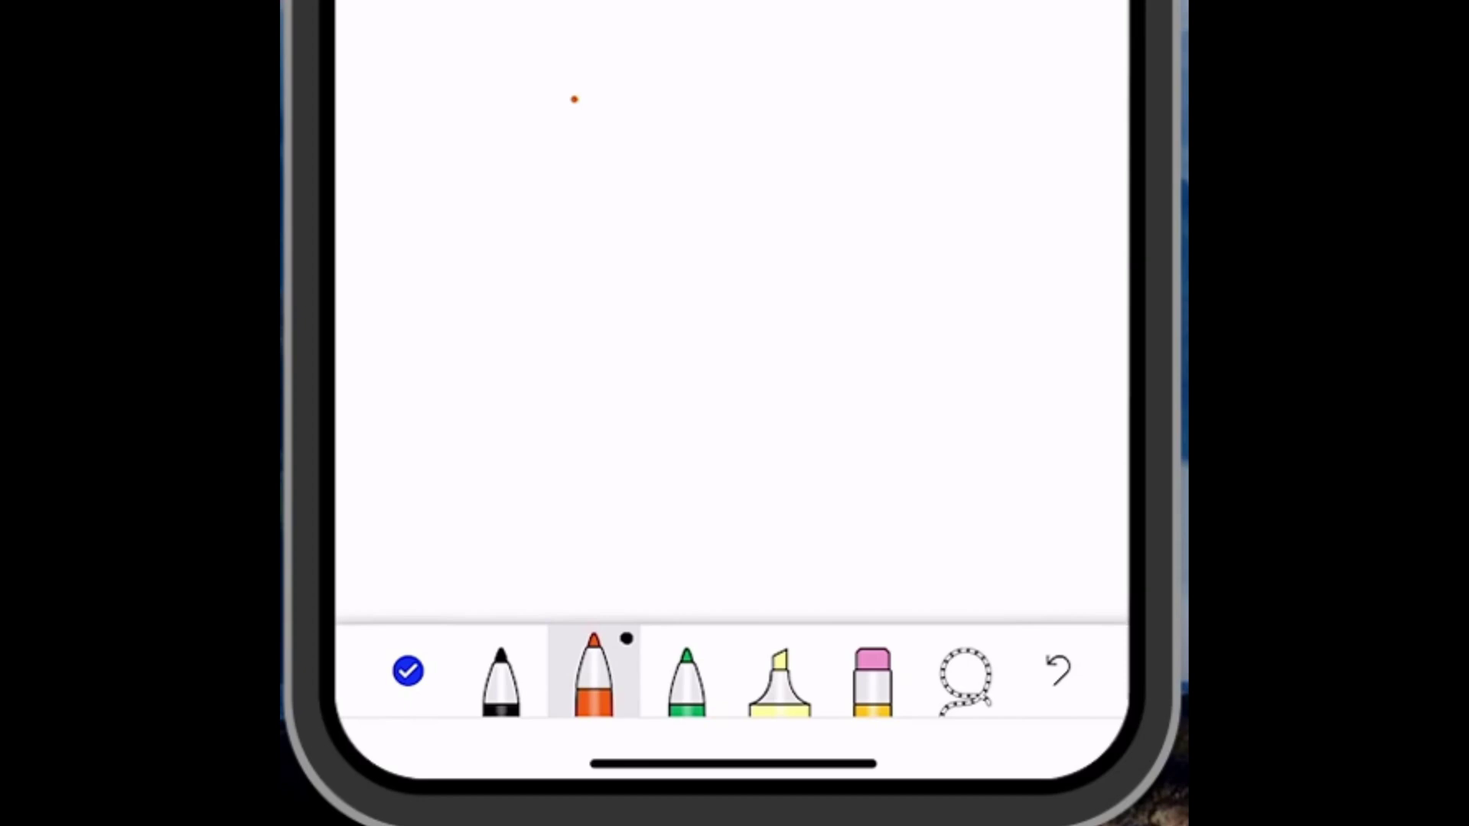
{"action": "left_click", "coordinate": [873, 673]}
{"action": "left_click_drag", "start_coordinate": [533, 141], "coordinate": [580, 144]}
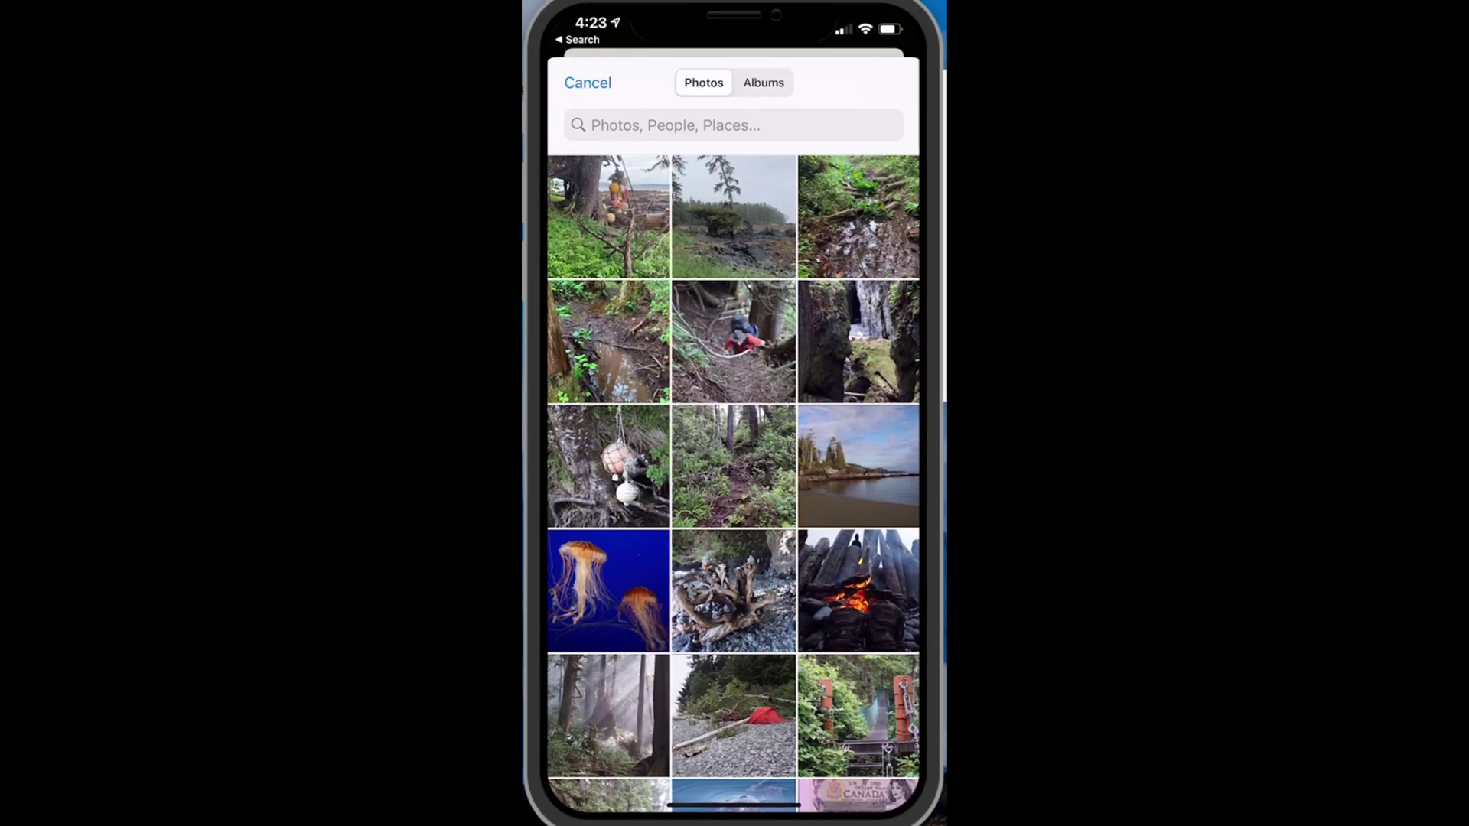
- Insert the first photo from the phone's library and move it off the smiley face, below the Desktop note
{"action": "left_click", "coordinate": [608, 216]}
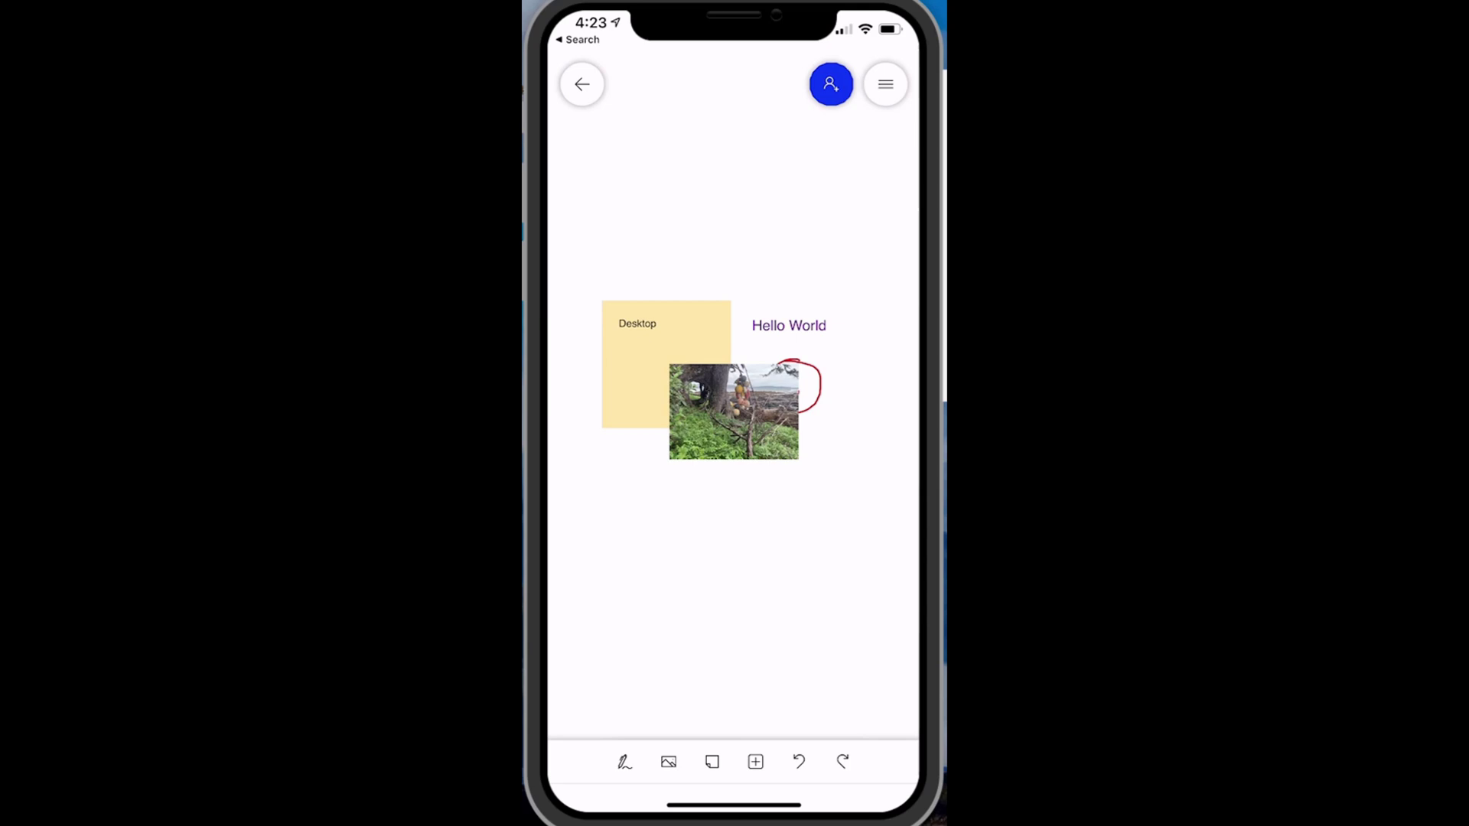
{"action": "mouse_move", "coordinate": [733, 551]}
{"action": "left_mouse_down"}
{"action": "mouse_move", "coordinate": [733, 595]}
{"action": "mouse_move", "coordinate": [733, 557]}
{"action": "mouse_move", "coordinate": [749, 559]}
{"action": "mouse_move", "coordinate": [718, 569]}
{"action": "mouse_move", "coordinate": [770, 529]}
{"action": "mouse_move", "coordinate": [754, 560]}
{"action": "left_mouse_up"}
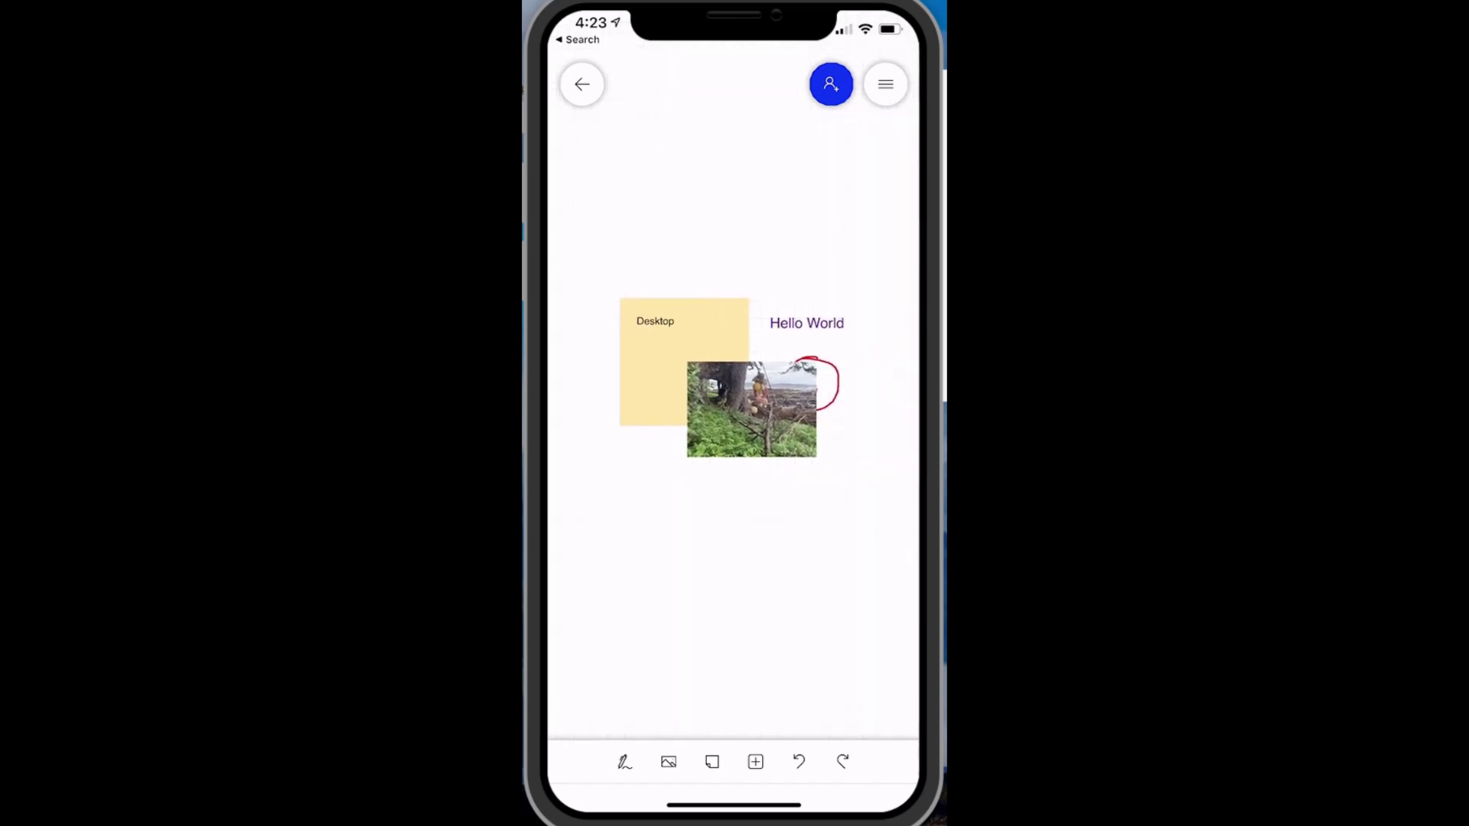
{"action": "left_click", "coordinate": [752, 410]}
{"action": "mouse_move", "coordinate": [751, 410]}
{"action": "left_mouse_down"}
{"action": "mouse_move", "coordinate": [749, 527]}
{"action": "mouse_move", "coordinate": [682, 492]}
{"action": "mouse_move", "coordinate": [706, 475]}
{"action": "left_mouse_up"}
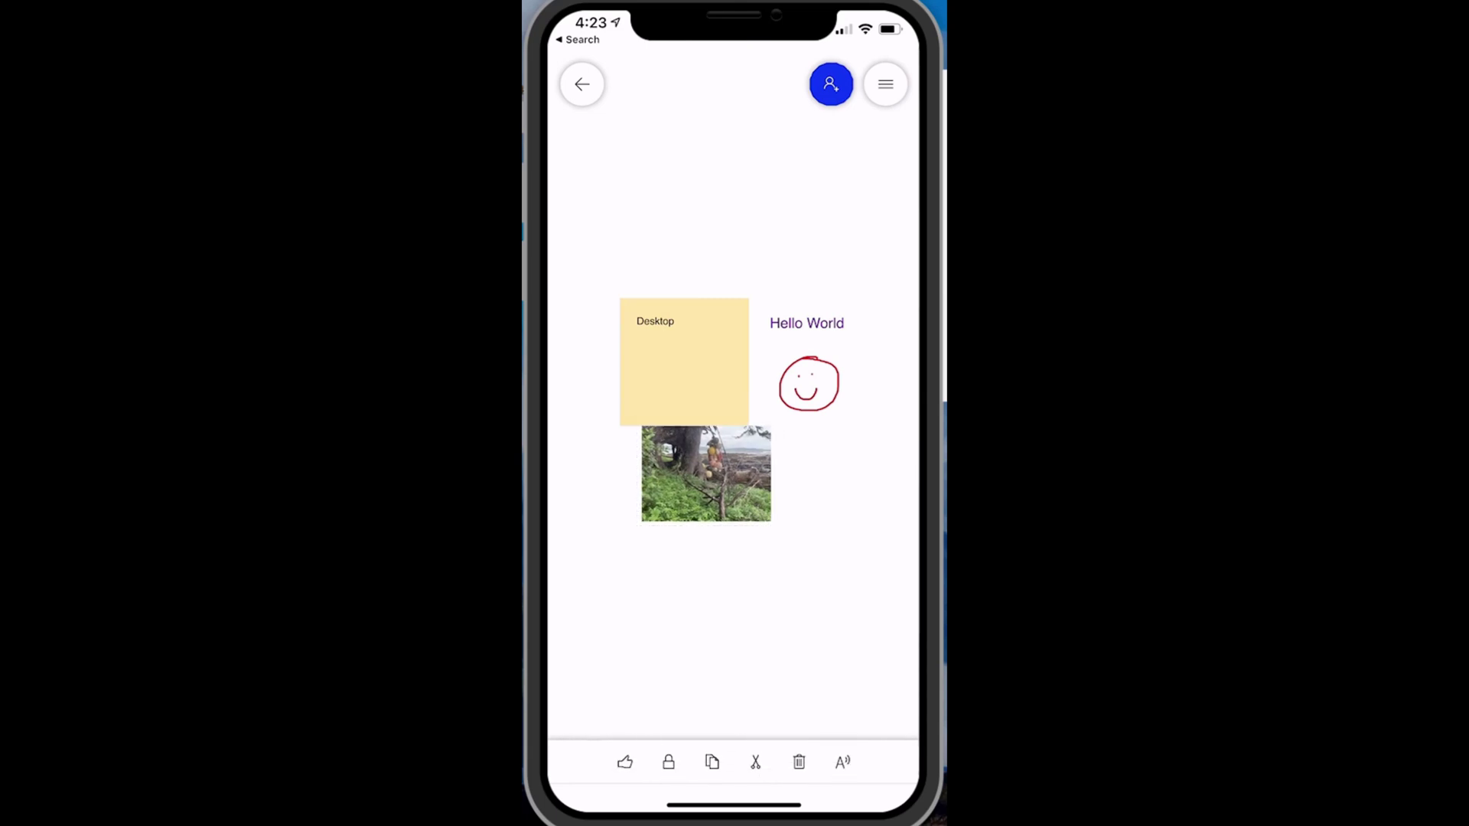
- Move the photo further down and right, clear of the Desktop note, and enlarge it to about twice its size
{"action": "mouse_move", "coordinate": [734, 597]}
{"action": "left_mouse_down"}
{"action": "mouse_move", "coordinate": [755, 613]}
{"action": "mouse_move", "coordinate": [742, 594]}
{"action": "left_mouse_up"}
{"action": "left_click", "coordinate": [714, 471]}
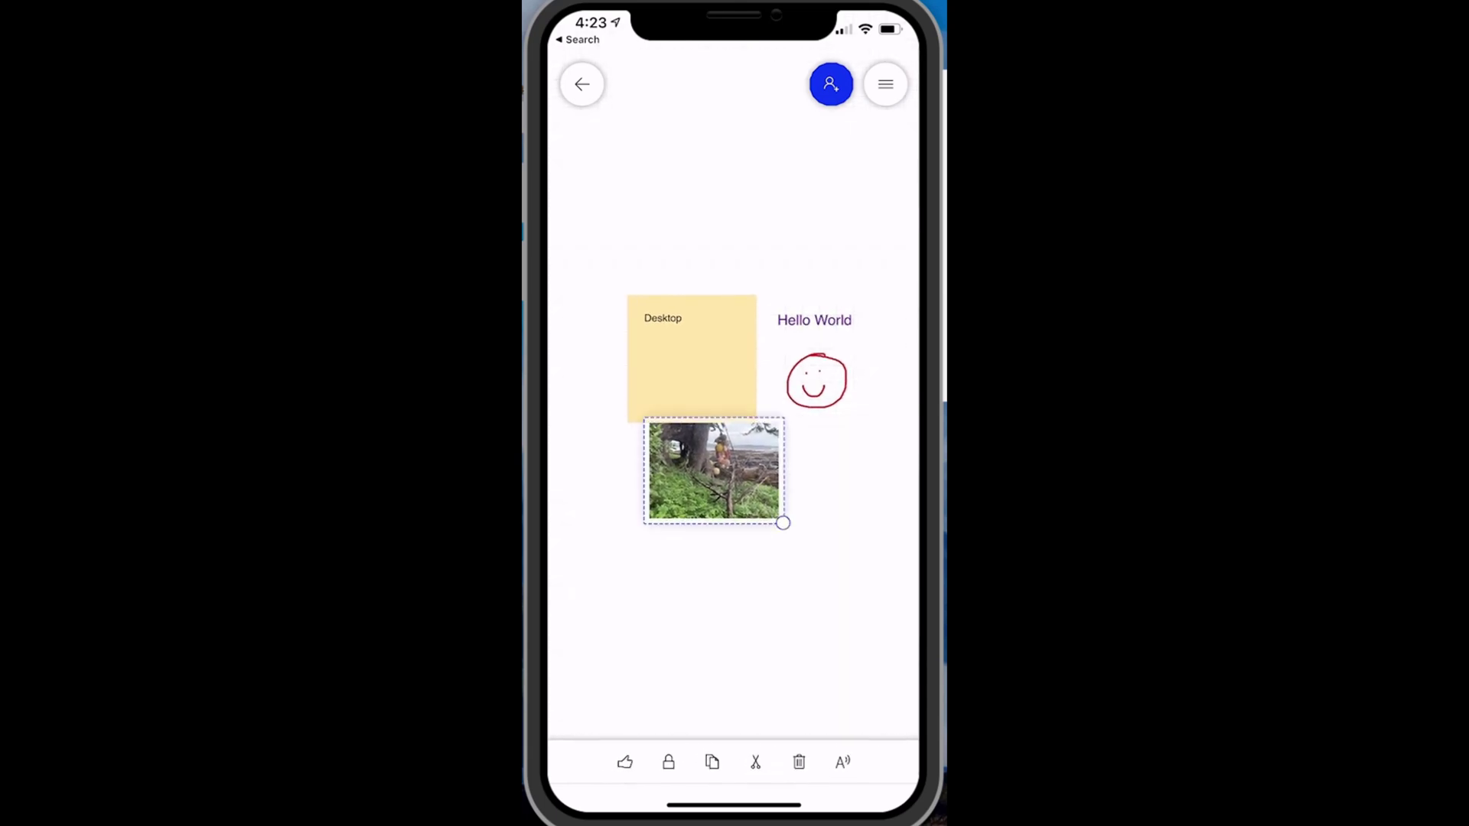
{"action": "left_click_drag", "start_coordinate": [714, 471], "coordinate": [756, 505]}
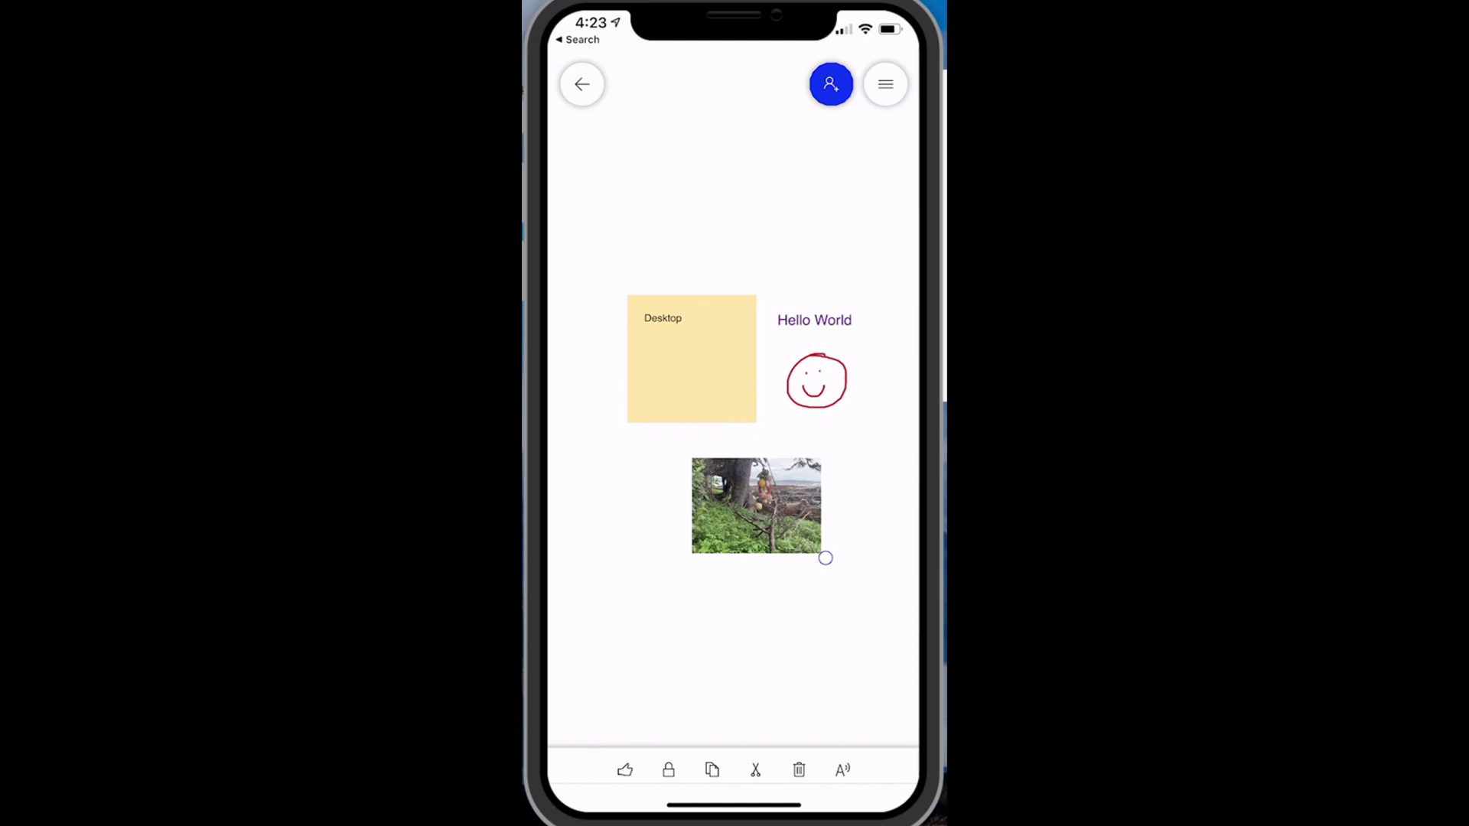
{"action": "left_click_drag", "start_coordinate": [825, 557], "coordinate": [899, 612]}
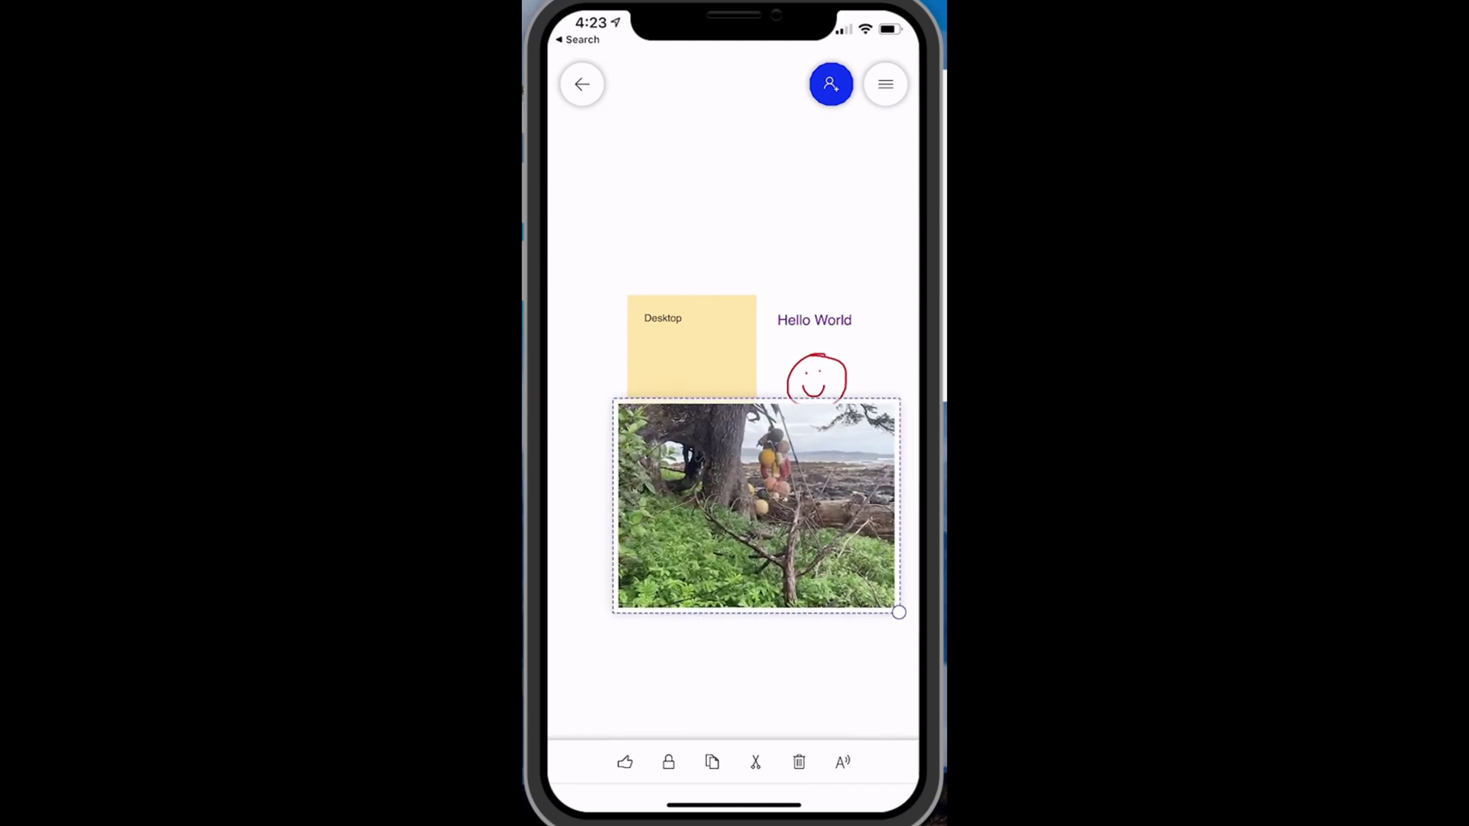
- Draw an orange circle over the photo's shoreline and an orange back-and-forth line across its greenery, and finish inking
{"action": "left_click_drag", "start_coordinate": [735, 673], "coordinate": [685, 604]}
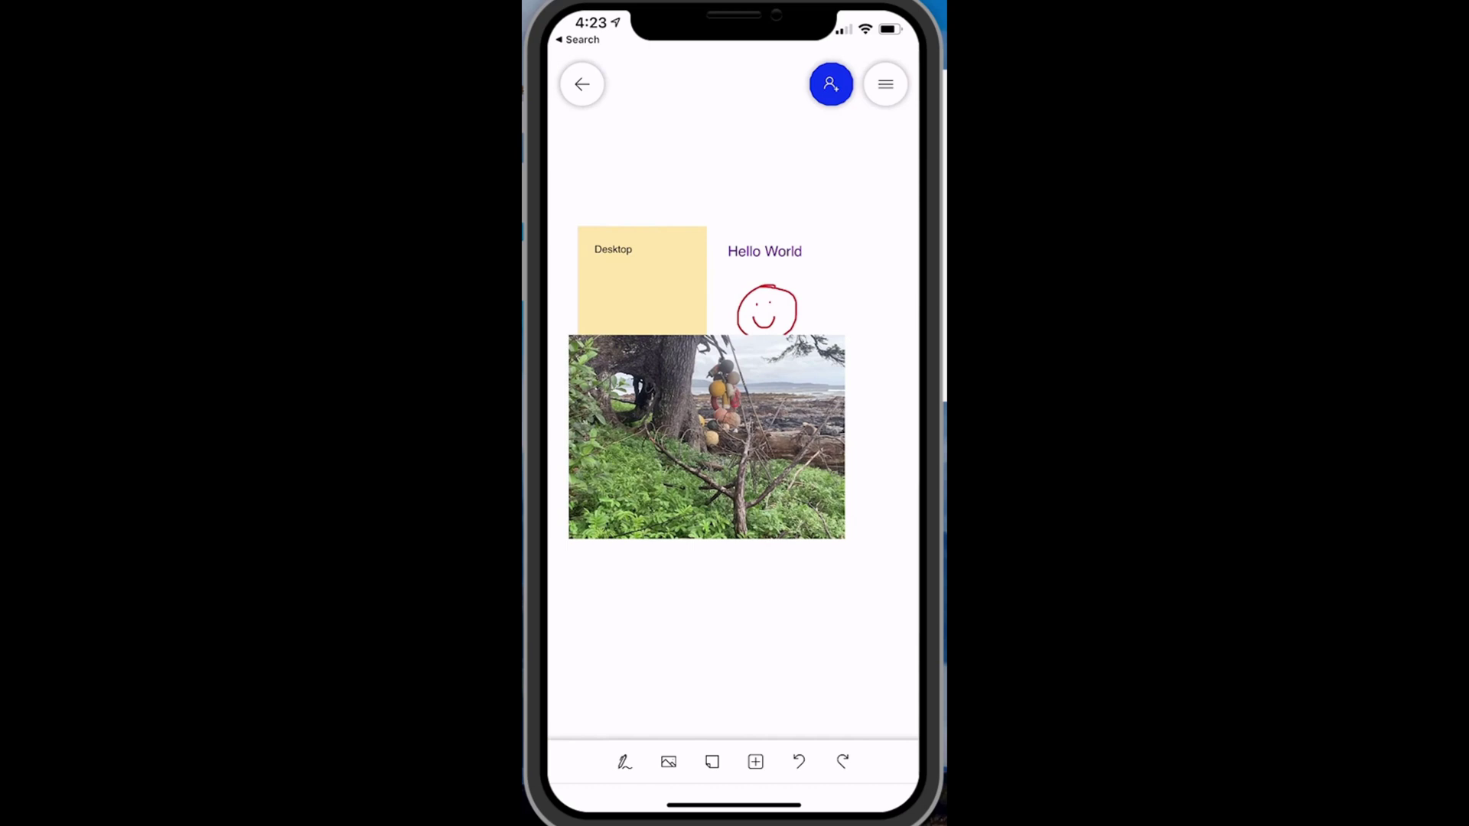
{"action": "left_click", "coordinate": [624, 762]}
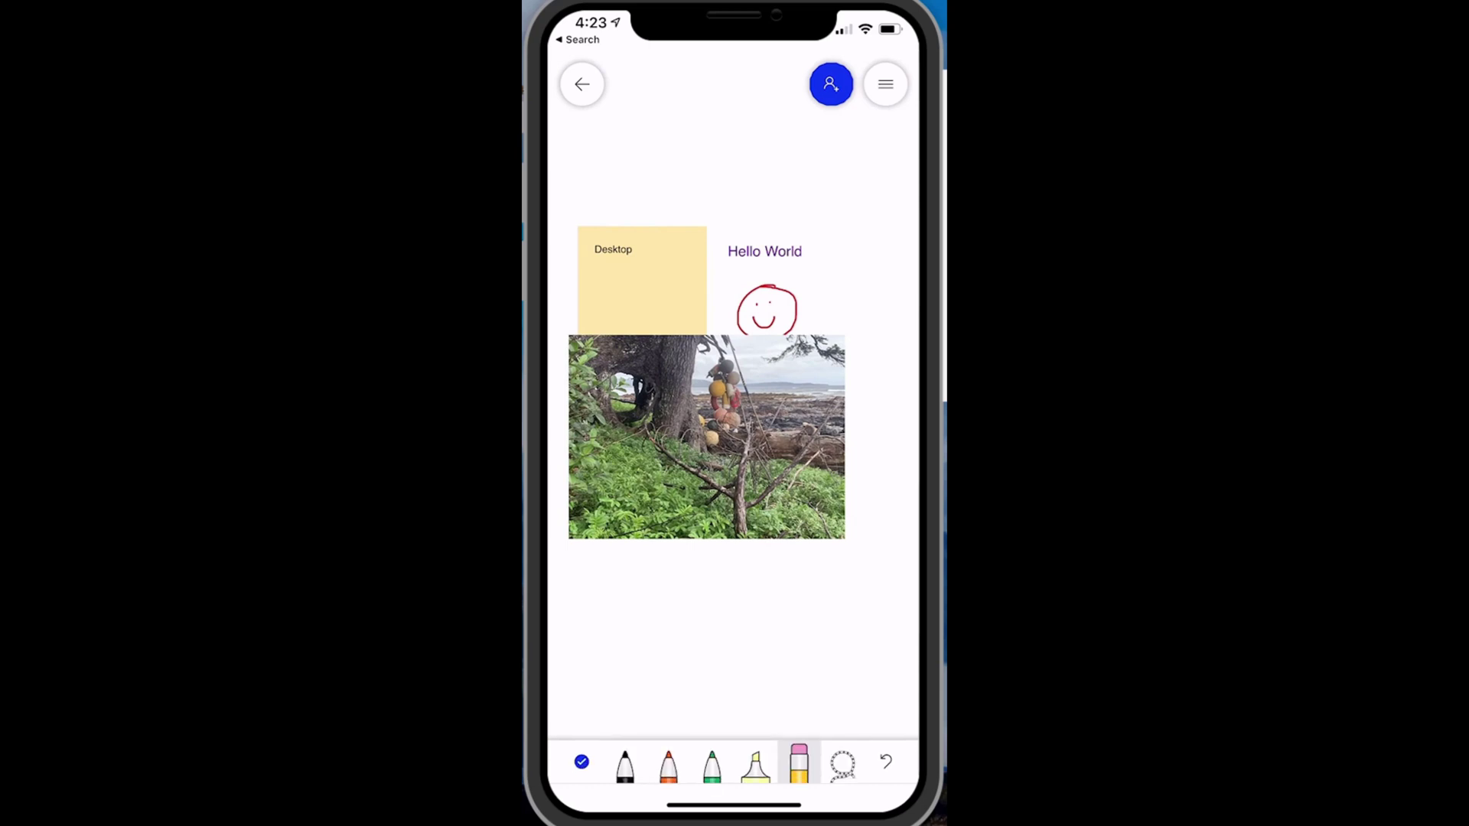
{"action": "left_click", "coordinate": [669, 764]}
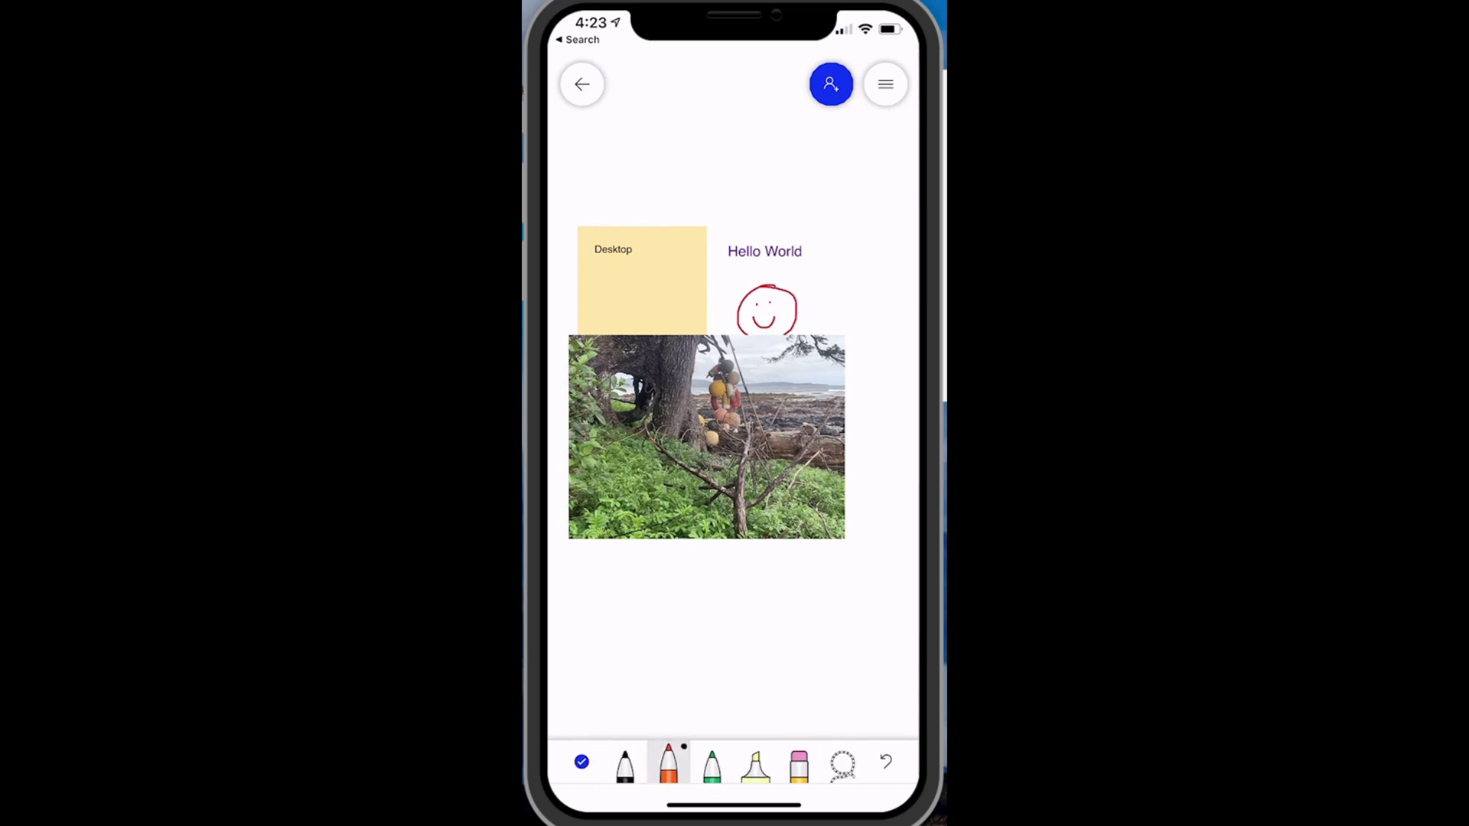
{"action": "mouse_move", "coordinate": [817, 380]}
{"action": "left_mouse_down"}
{"action": "mouse_move", "coordinate": [765, 406]}
{"action": "mouse_move", "coordinate": [777, 356]}
{"action": "left_mouse_up"}
{"action": "left_click_drag", "start_coordinate": [616, 423], "coordinate": [719, 499]}
{"action": "left_click", "coordinate": [582, 762]}
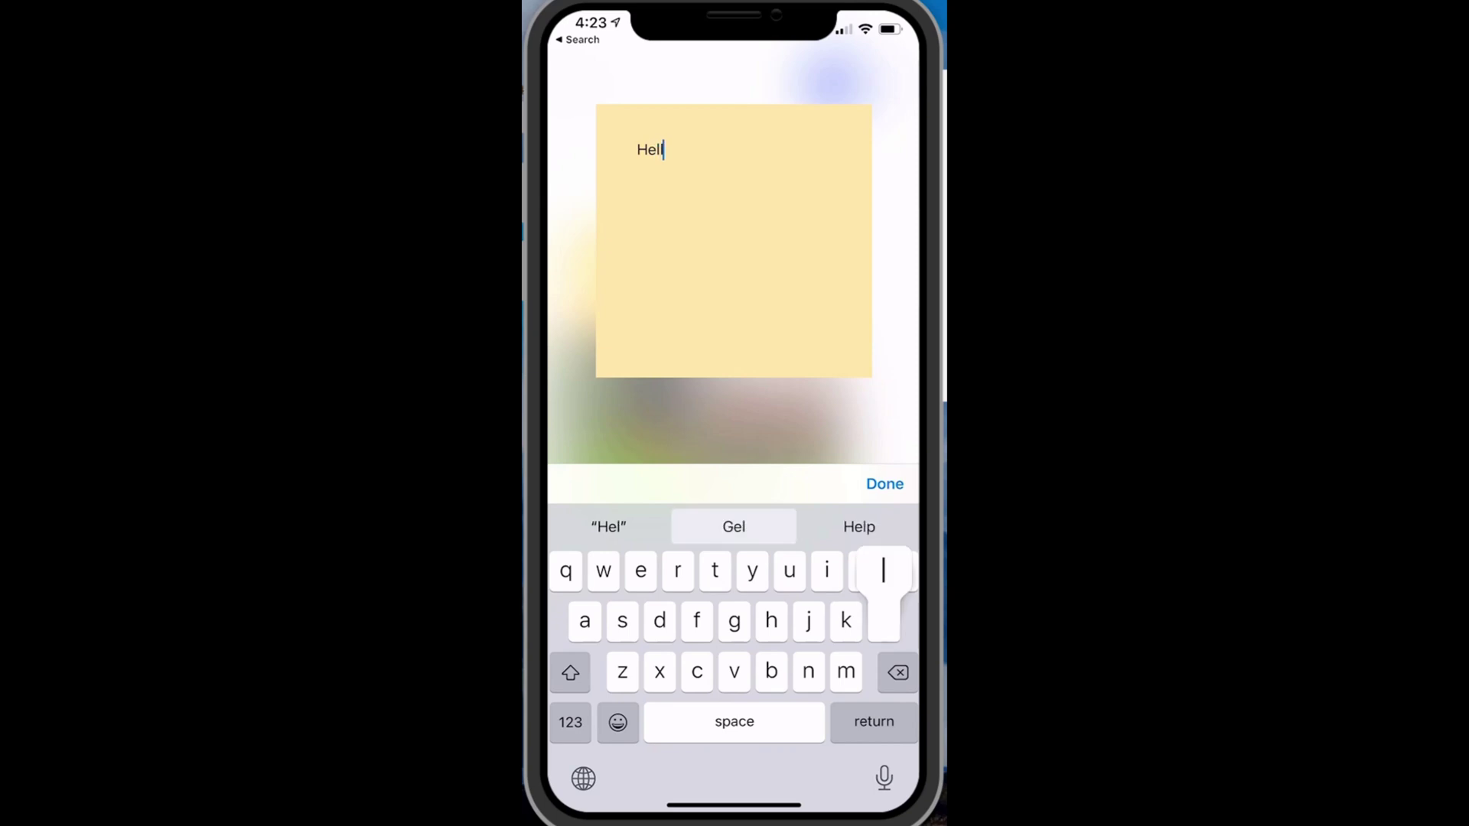
- Write "Hello from afar" on the new sticky note and move it off the photo to above the Desktop note
{"action": "type", "text": "from a"}
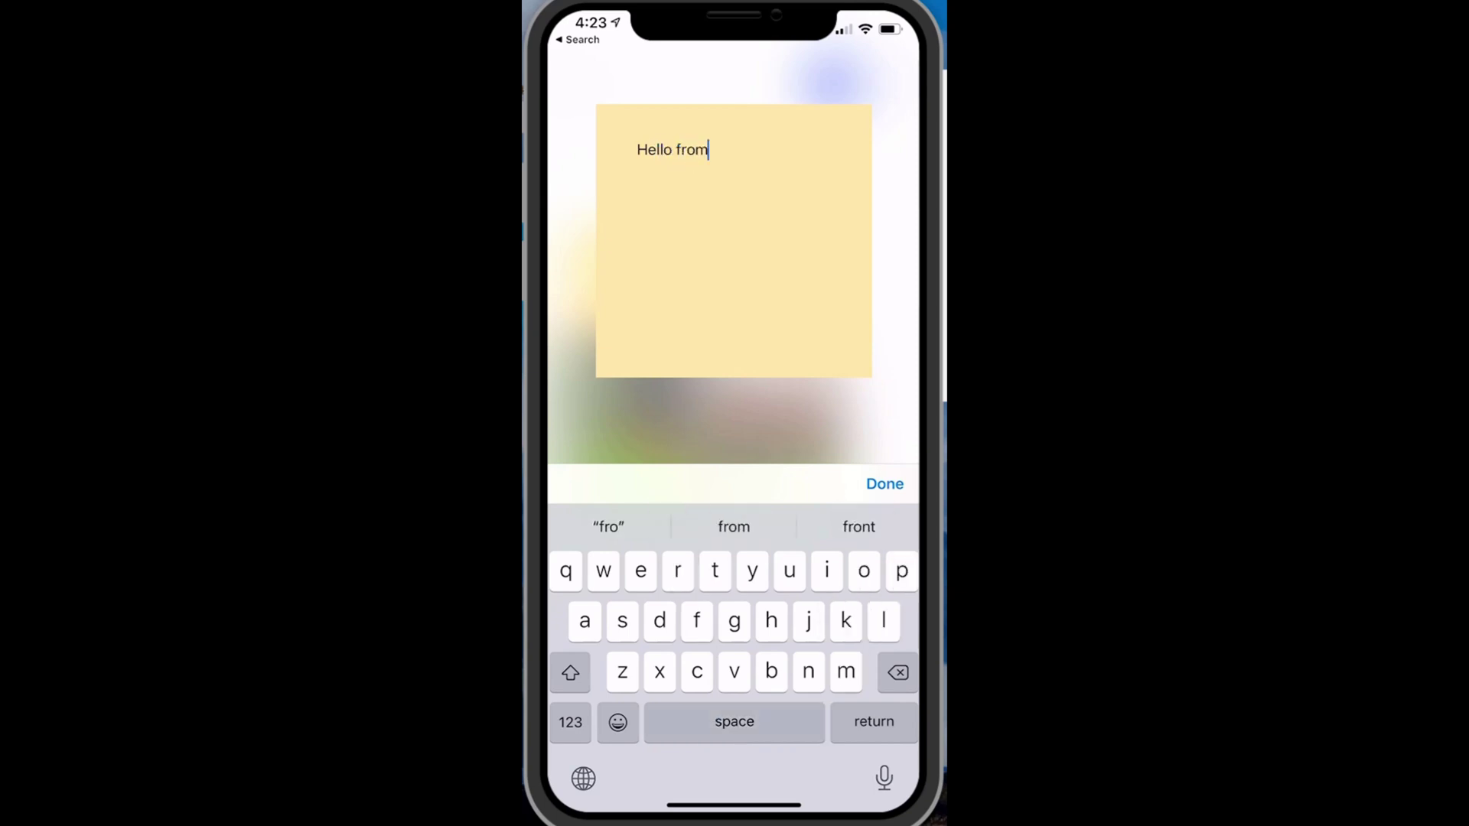
{"action": "type", "text": "far"}
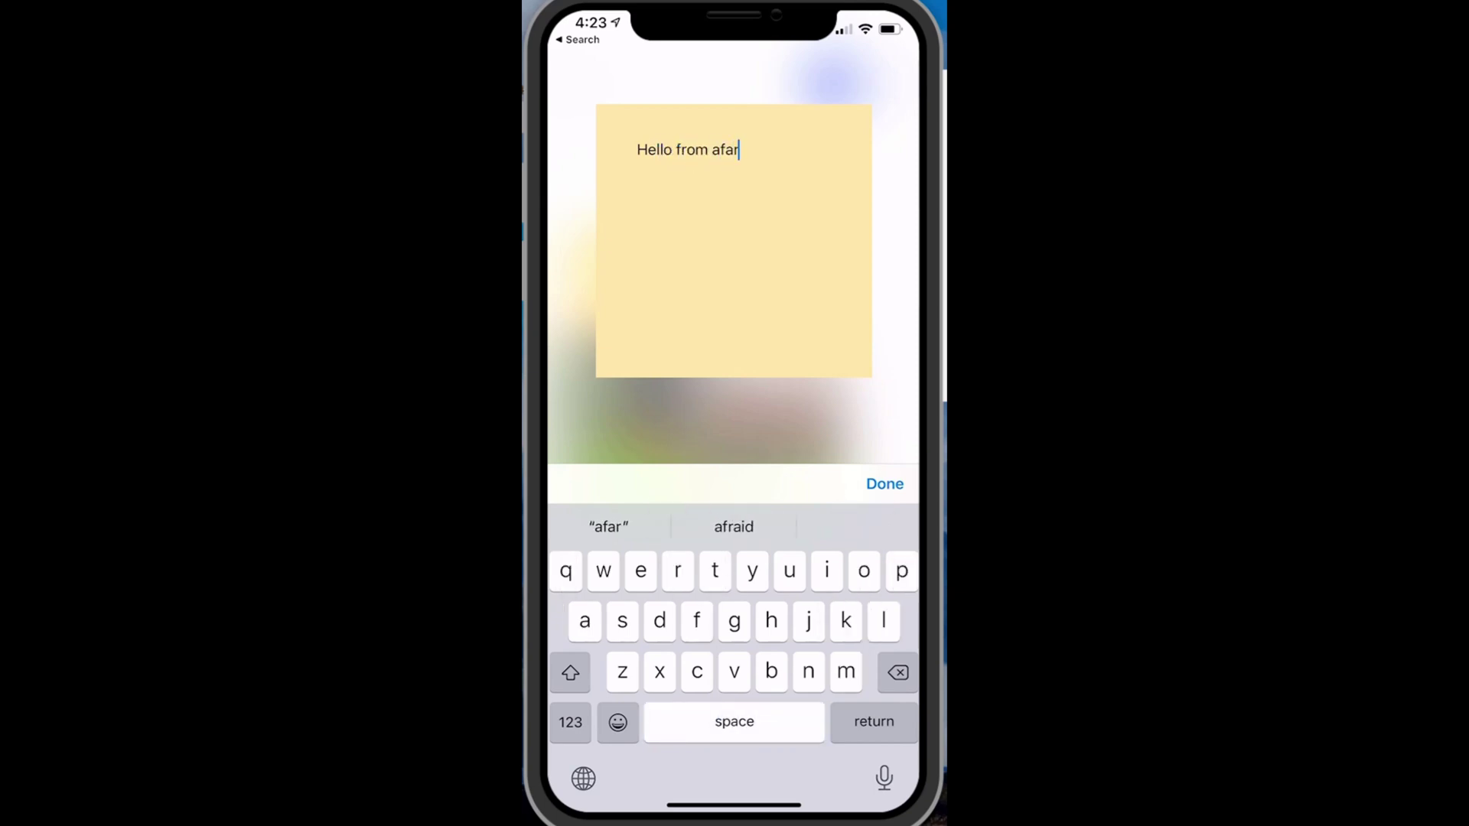
{"action": "left_click", "coordinate": [885, 484]}
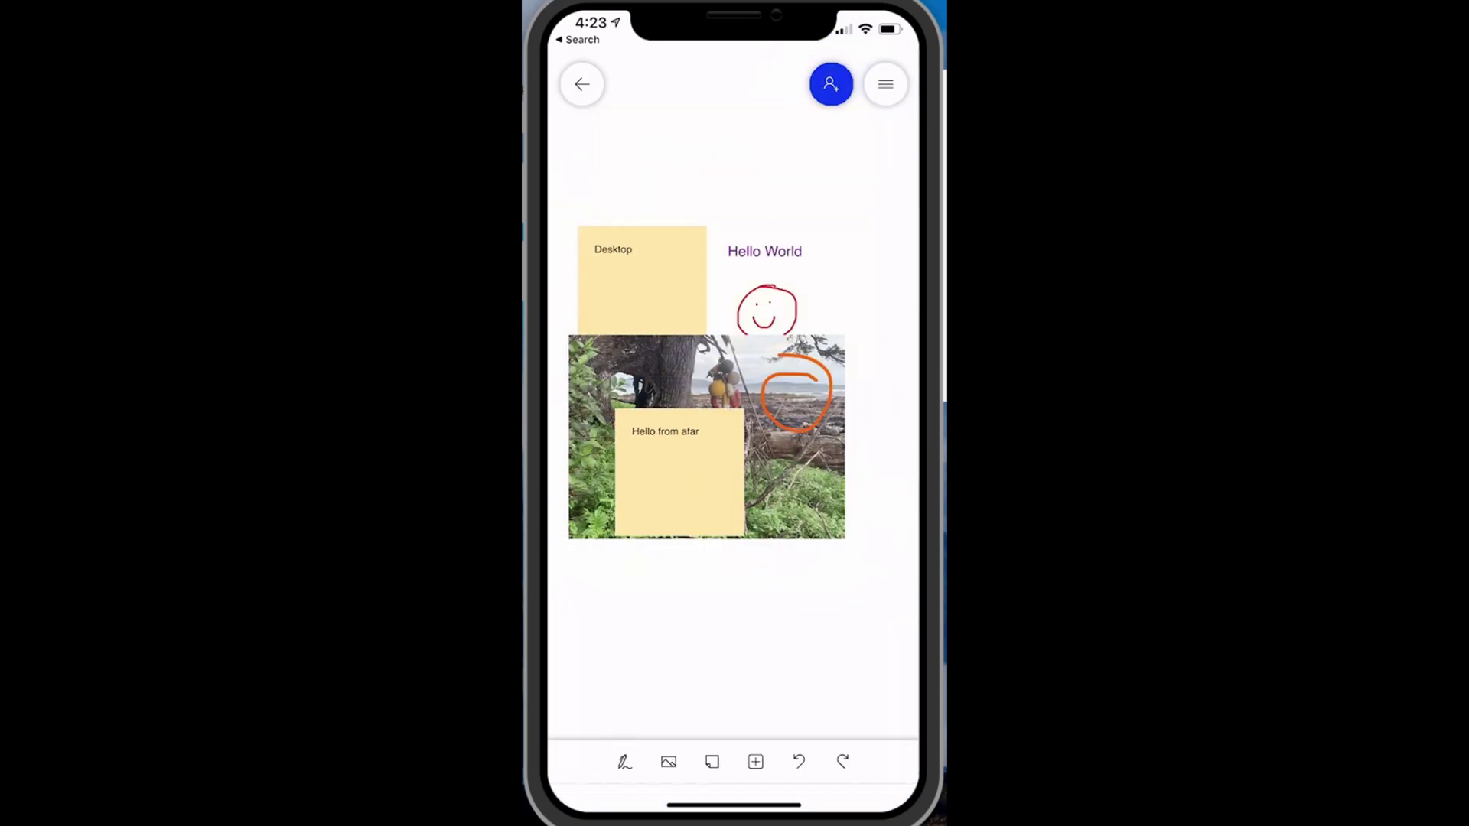
{"action": "left_click", "coordinate": [679, 472]}
{"action": "left_click_drag", "start_coordinate": [679, 472], "coordinate": [707, 163]}
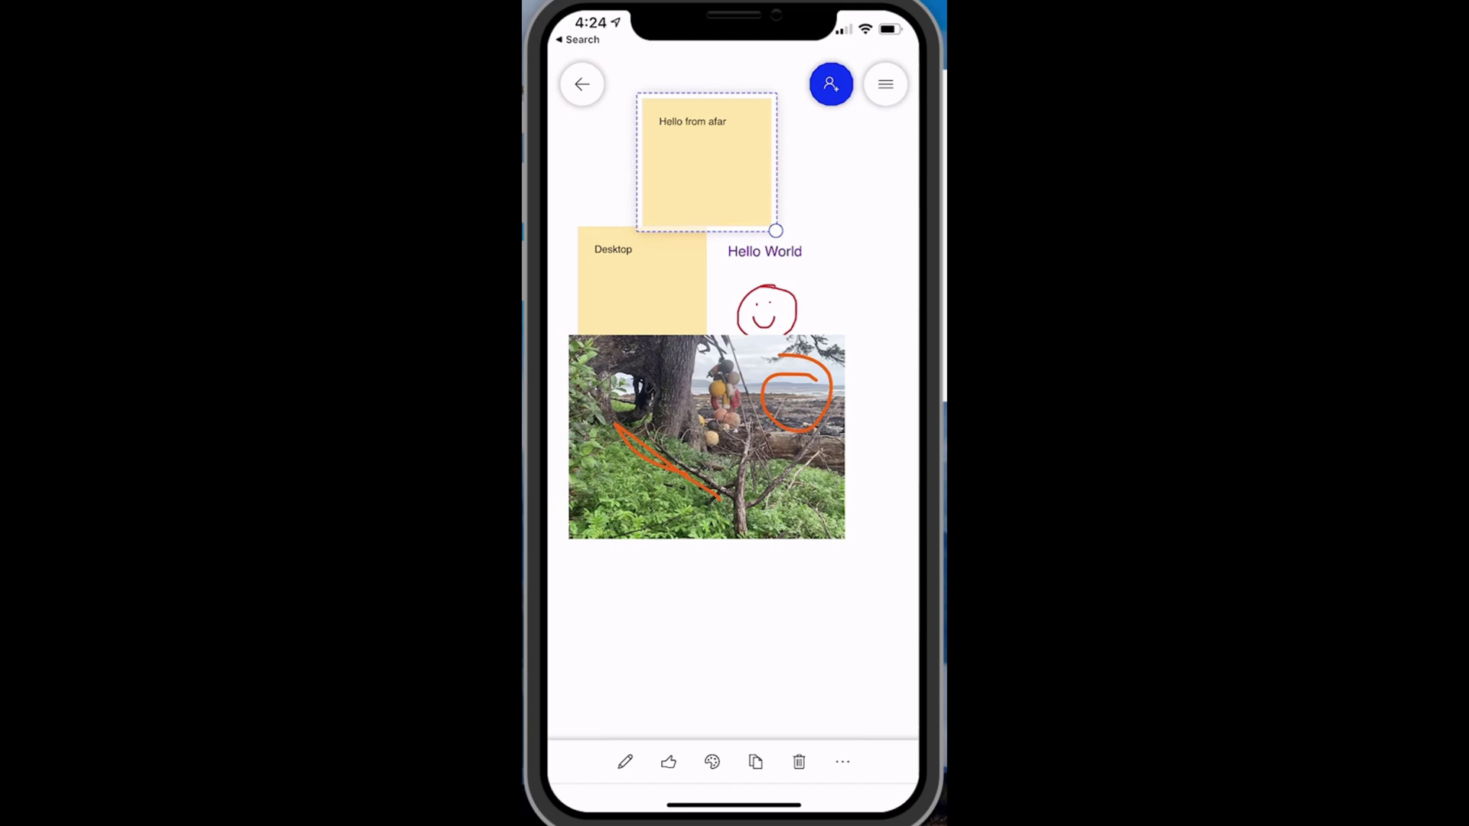
- Add a like to the "Hello from afar" note, color it purple and view its additional options
{"action": "left_click", "coordinate": [668, 761]}
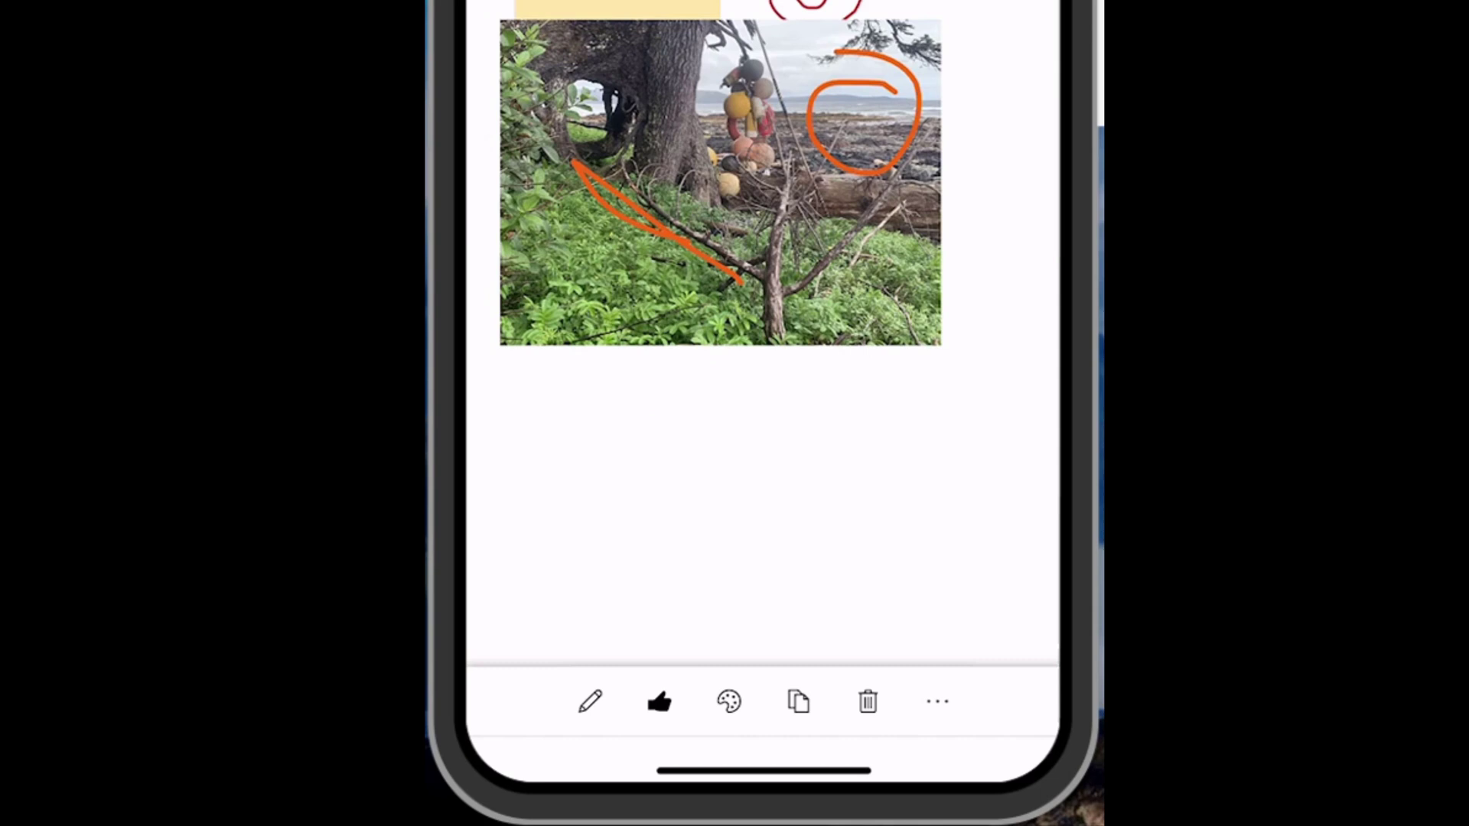
{"action": "left_click", "coordinate": [728, 701]}
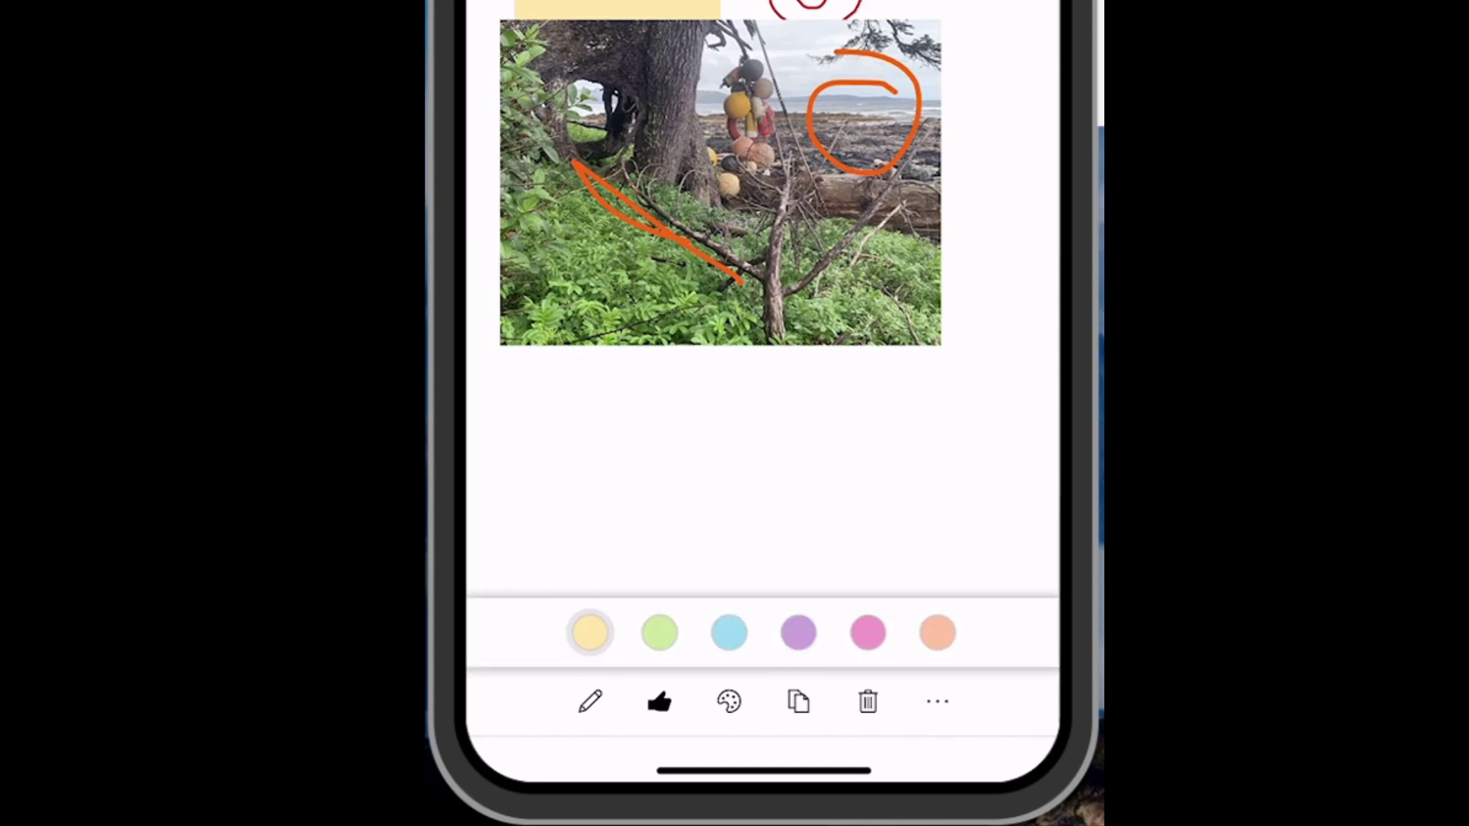
{"action": "left_click", "coordinate": [799, 632]}
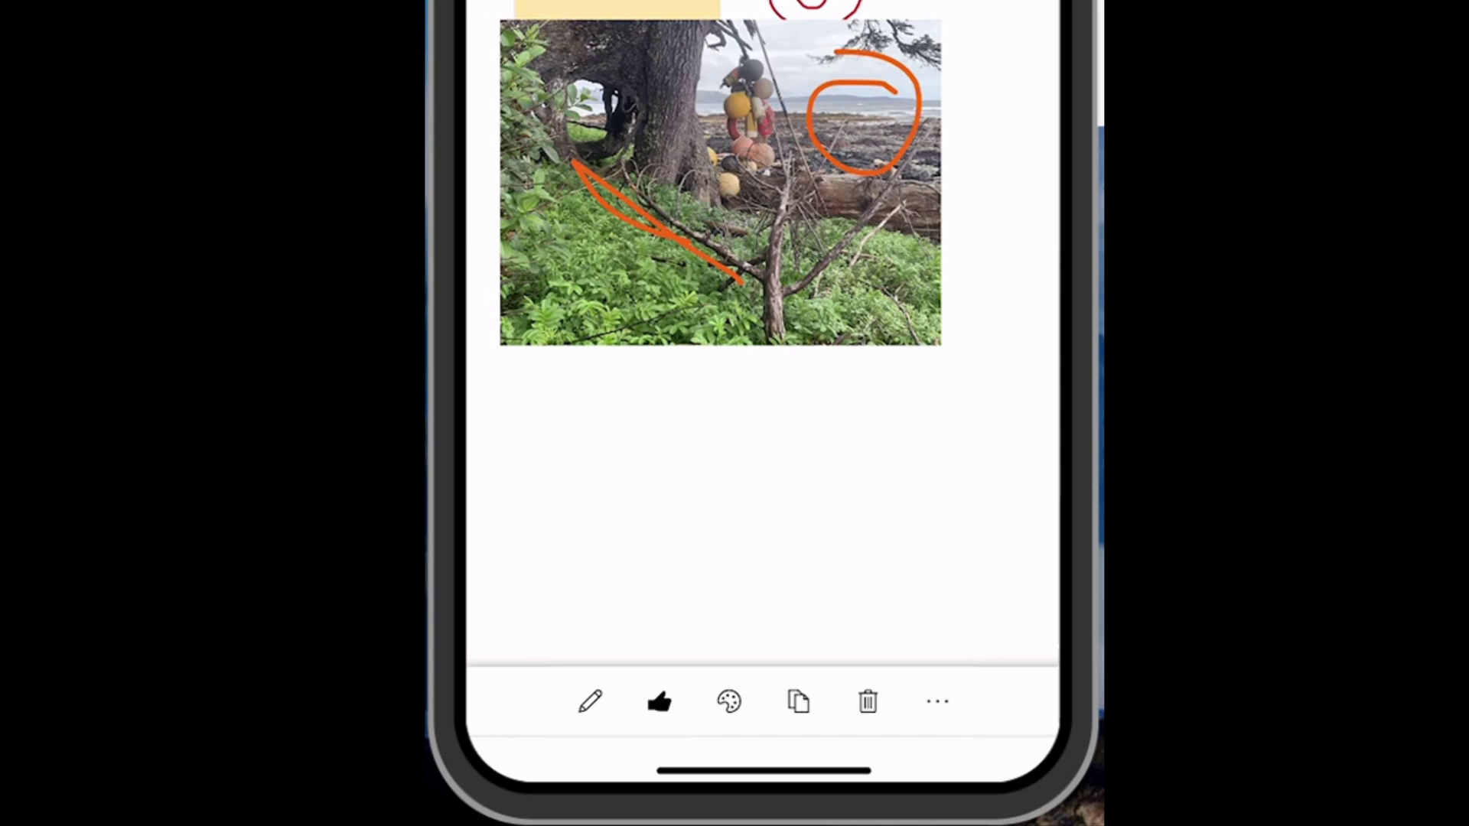
{"action": "left_click", "coordinate": [938, 702]}
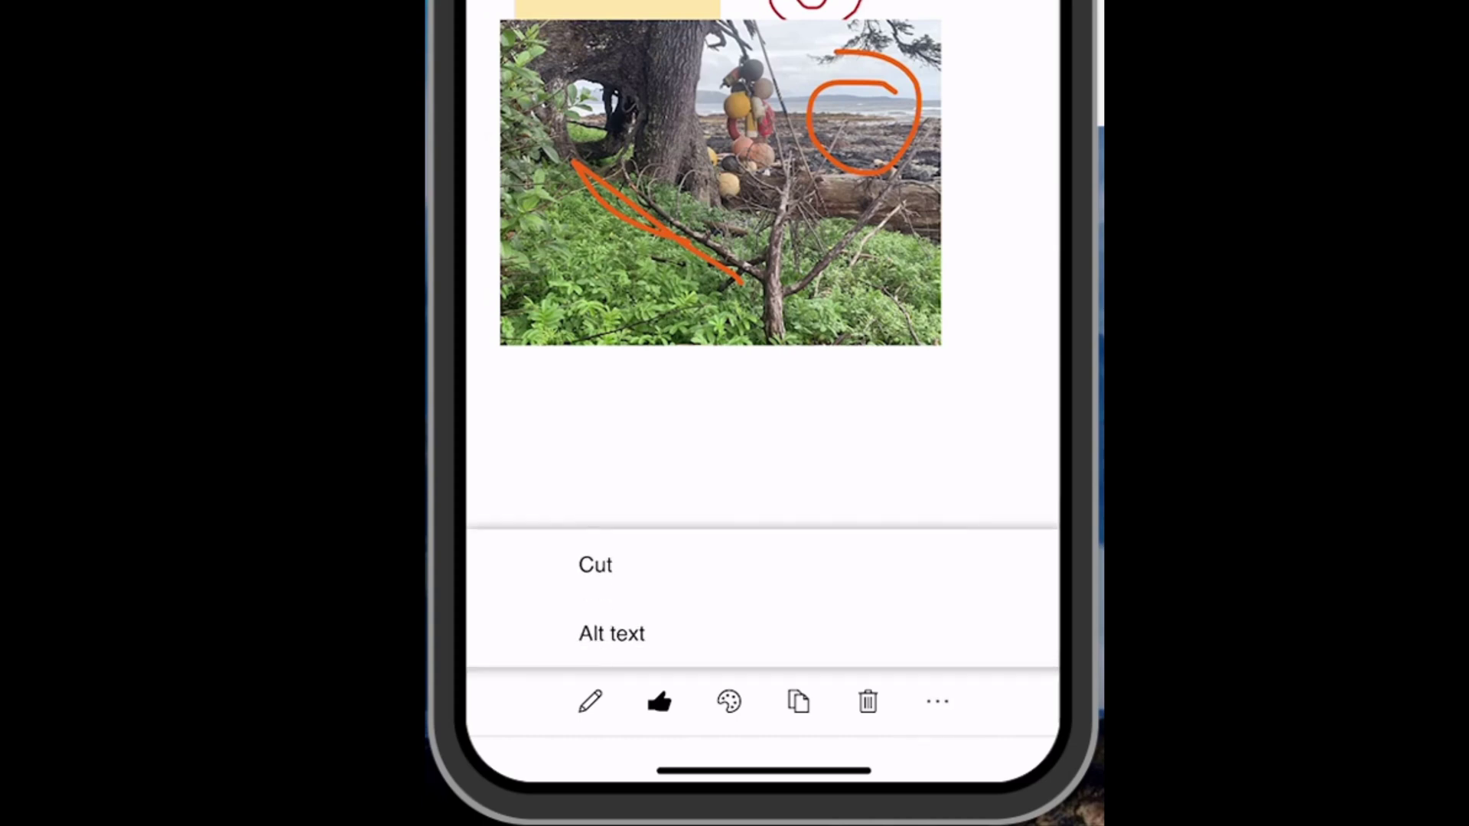
{"action": "left_click", "coordinate": [763, 438]}
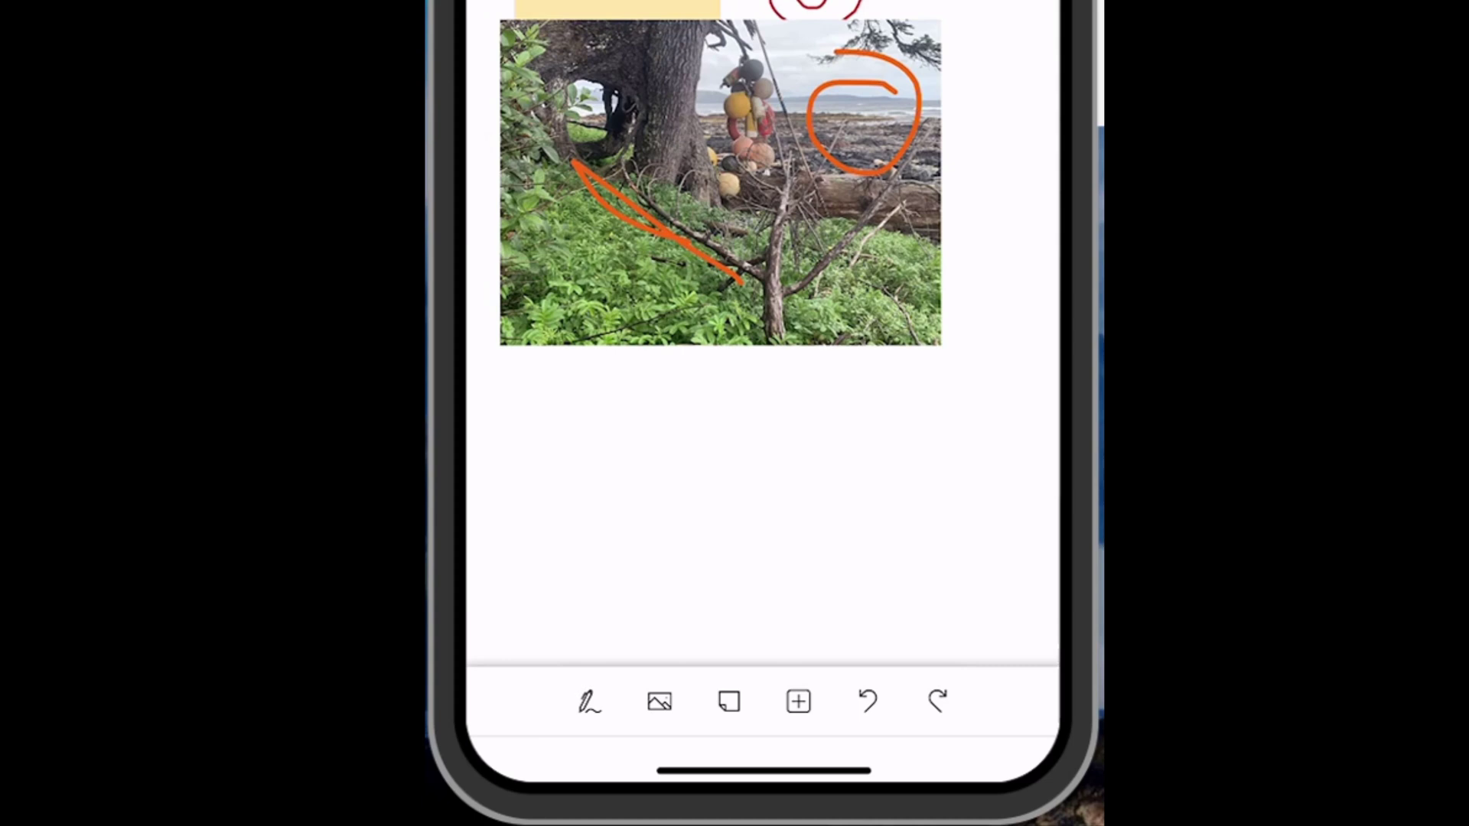
{"action": "scroll", "coordinate": [719, 382], "scroll_direction": "up", "scroll_amount": 5}
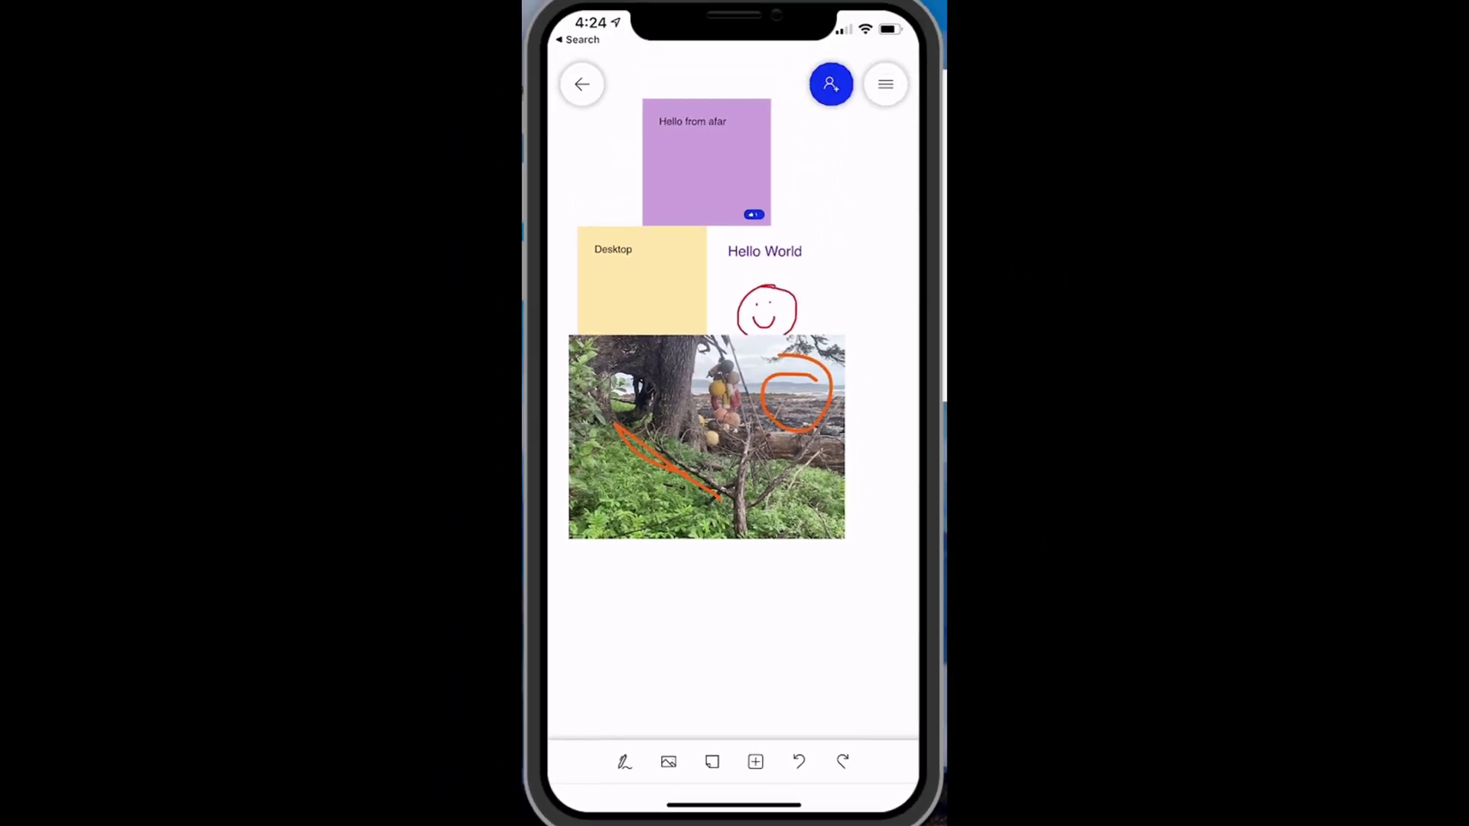
- Add a like to the tree and shoreline photo
{"action": "left_click", "coordinate": [707, 436]}
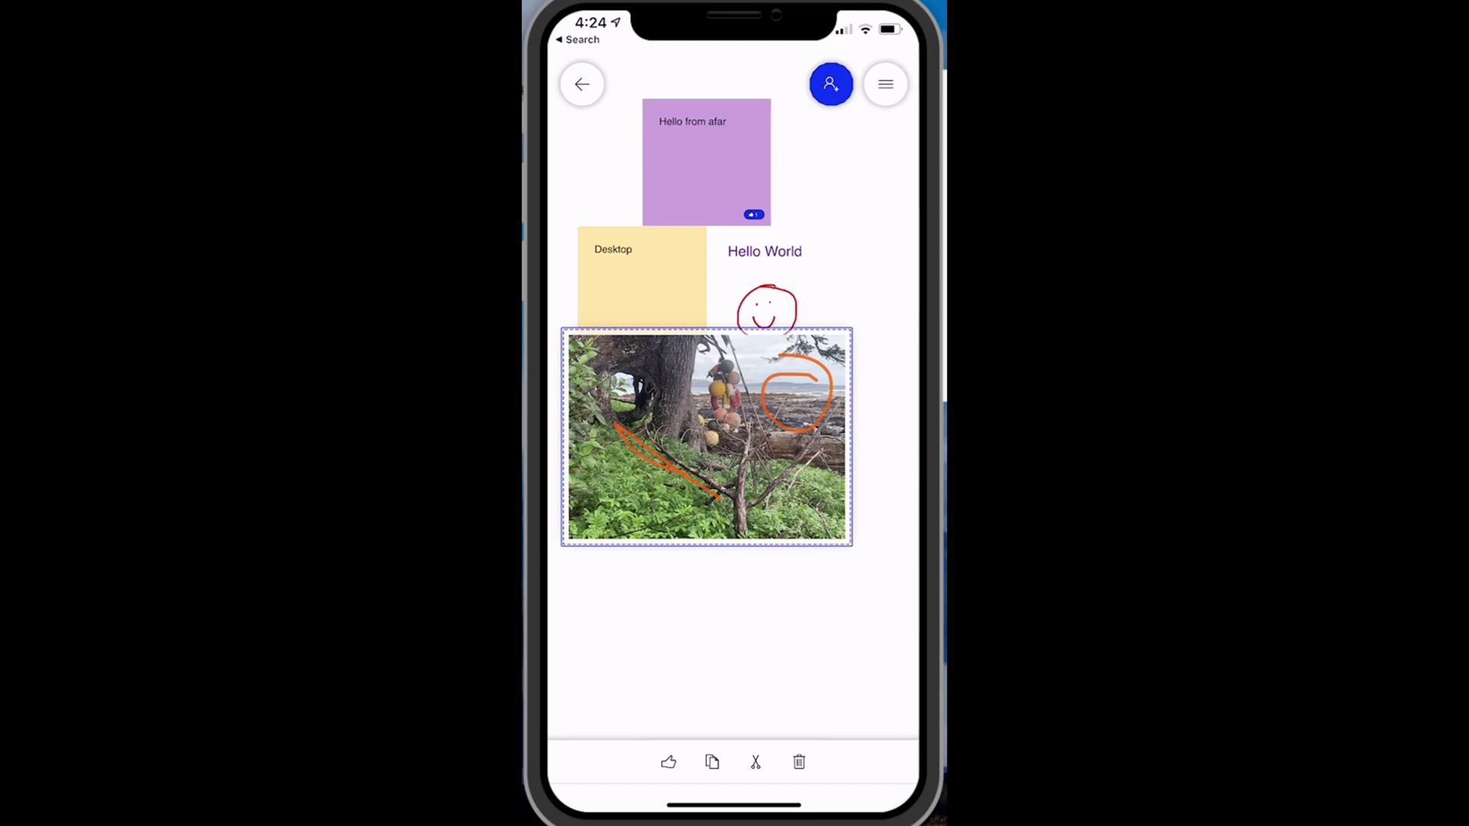
{"action": "left_click", "coordinate": [669, 762]}
{"action": "left_click", "coordinate": [733, 642]}
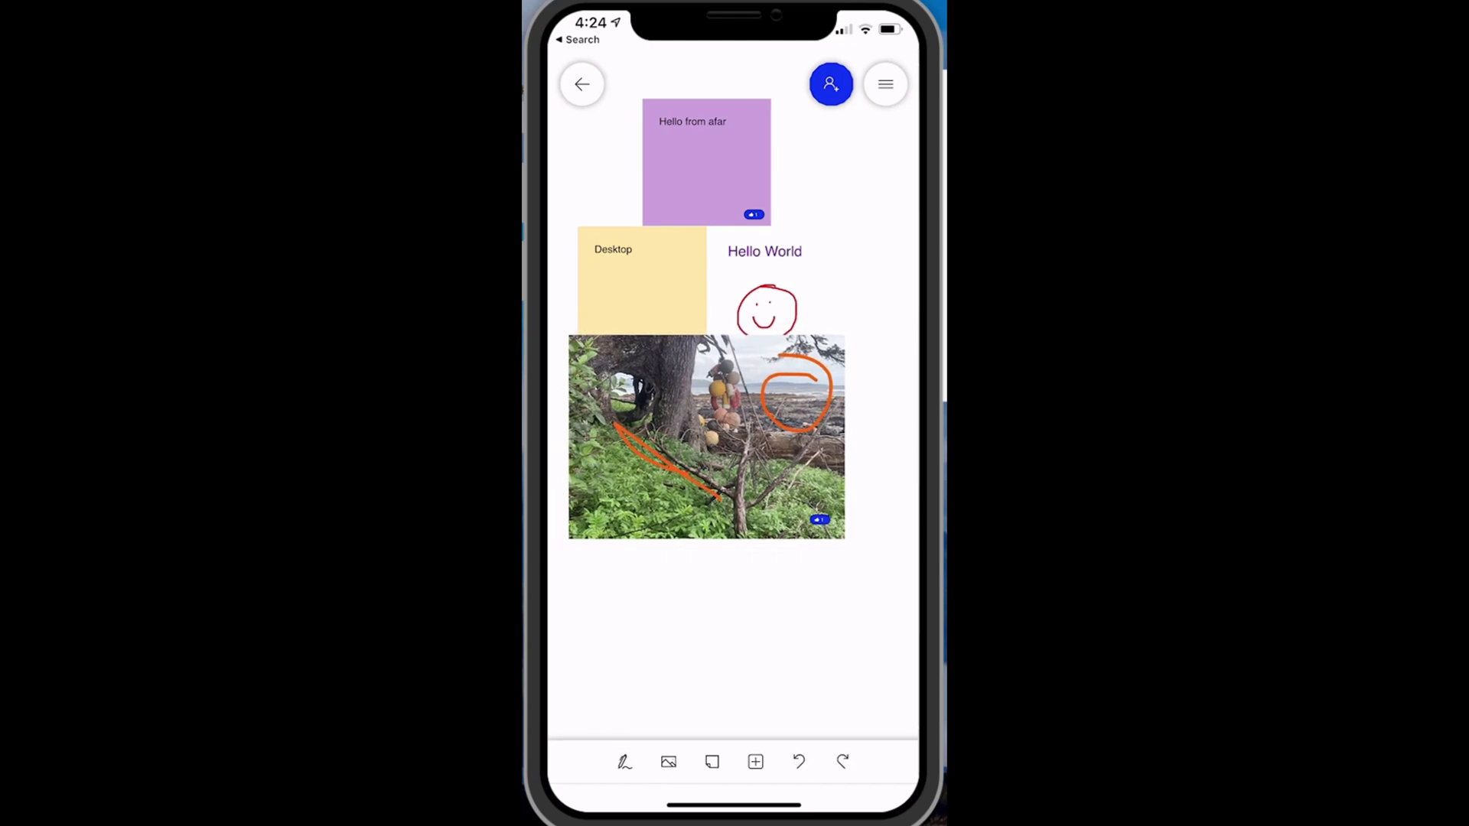
- Insert a text object reading "This is from iOS" on the board
{"action": "left_click", "coordinate": [755, 762]}
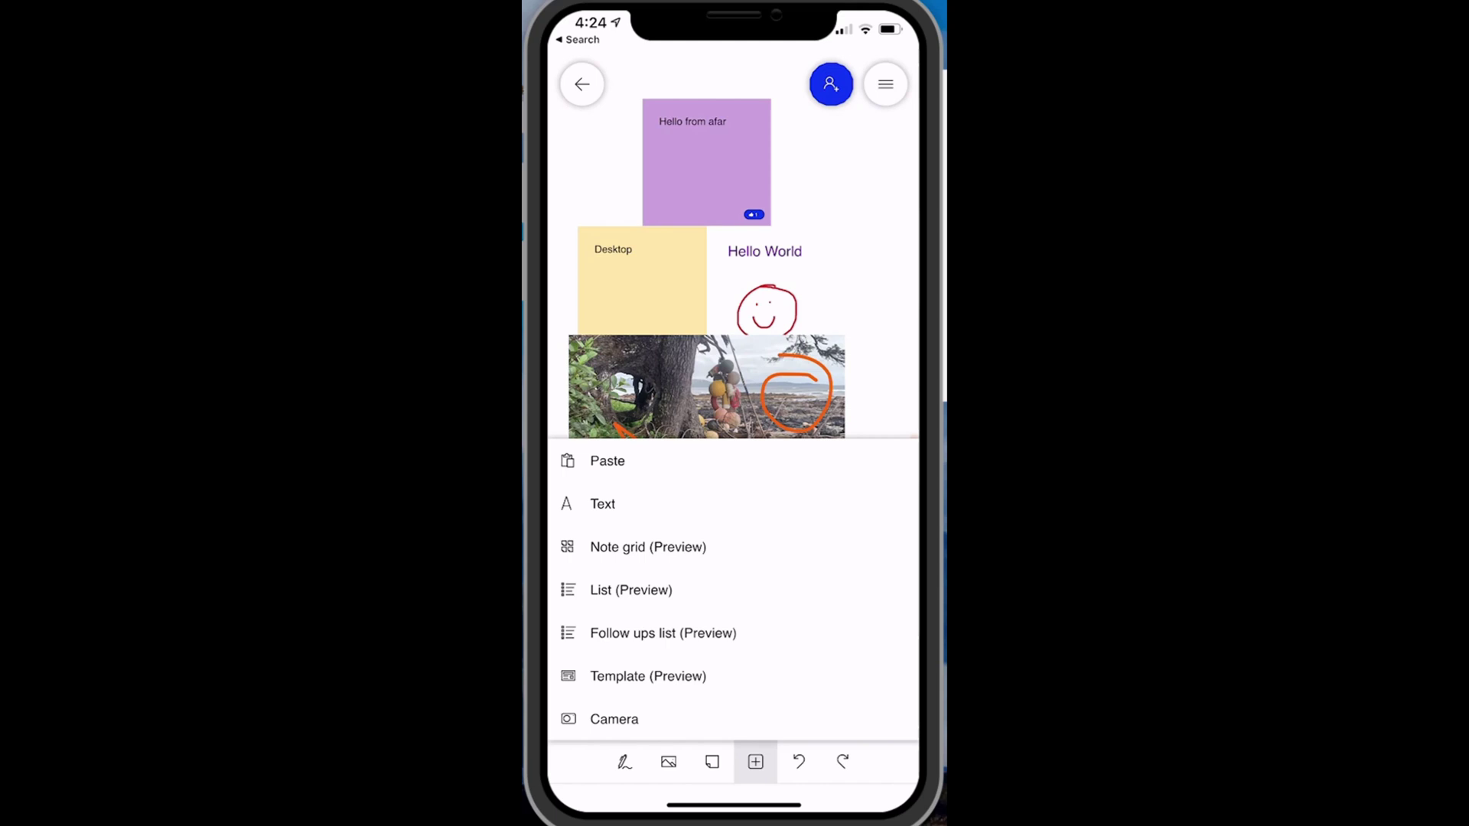
{"action": "left_click", "coordinate": [602, 503]}
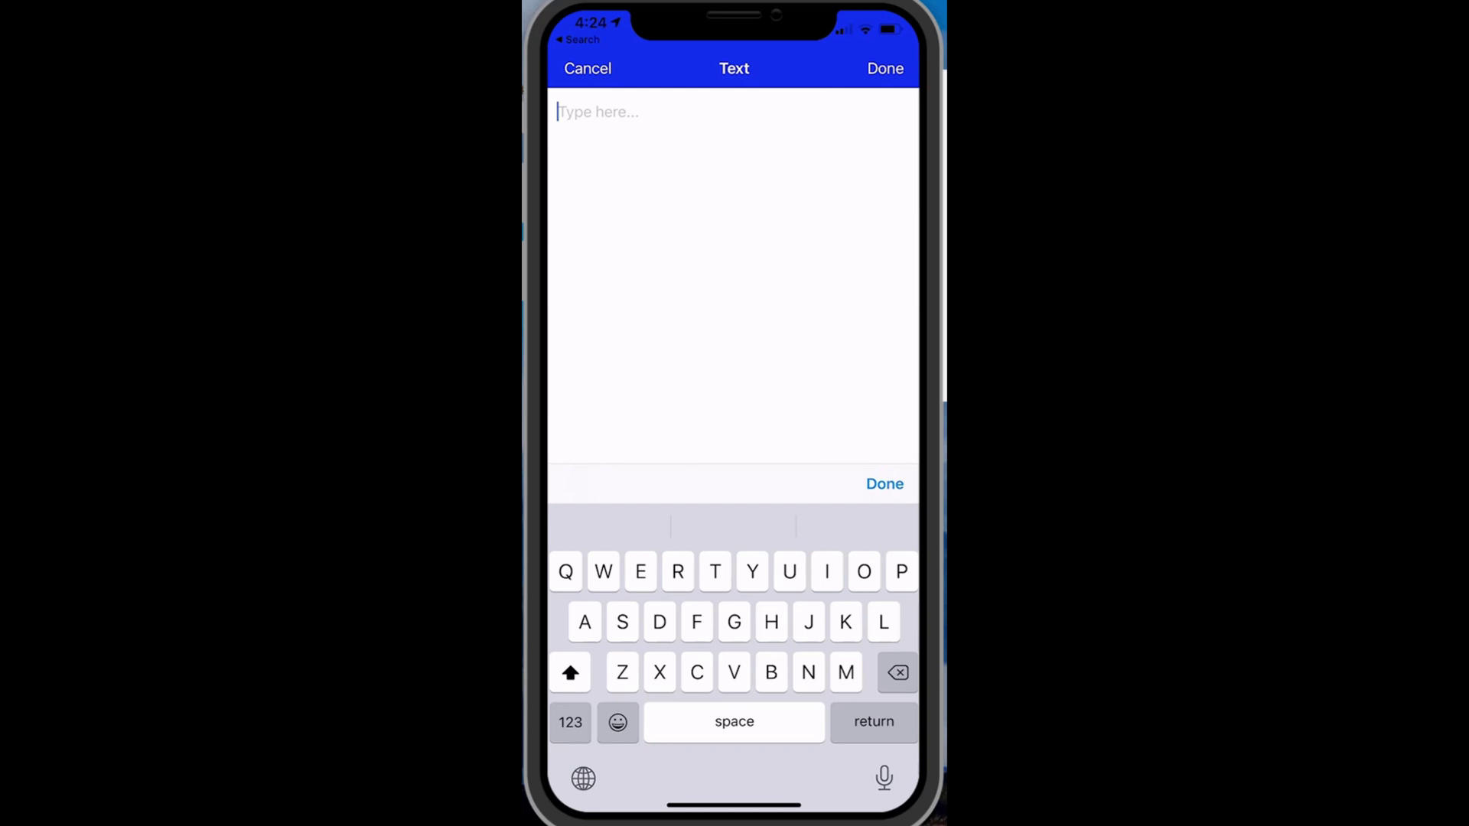
{"action": "type", "text": "This is "}
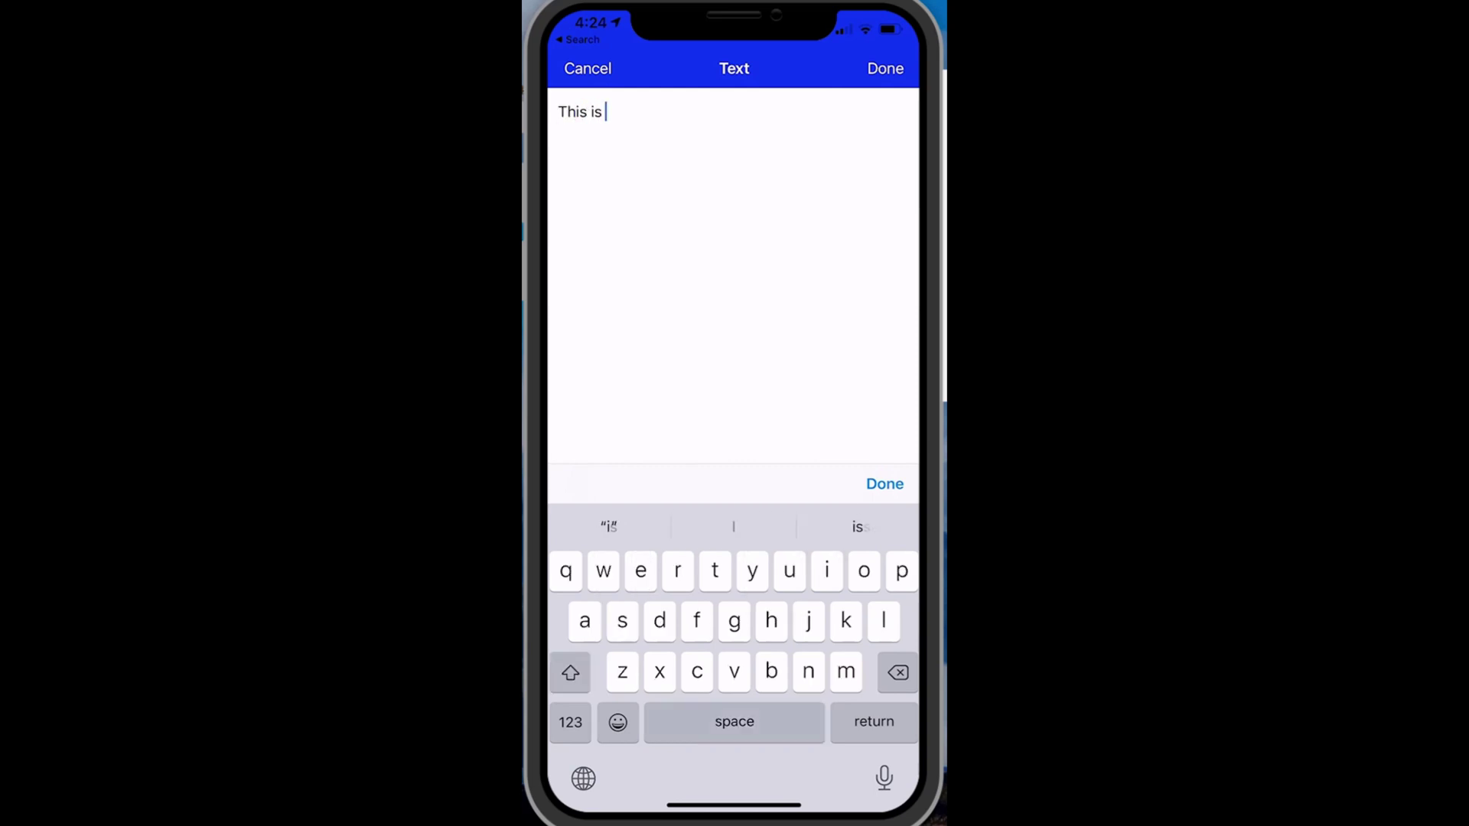
{"action": "type", "text": "from iOS"}
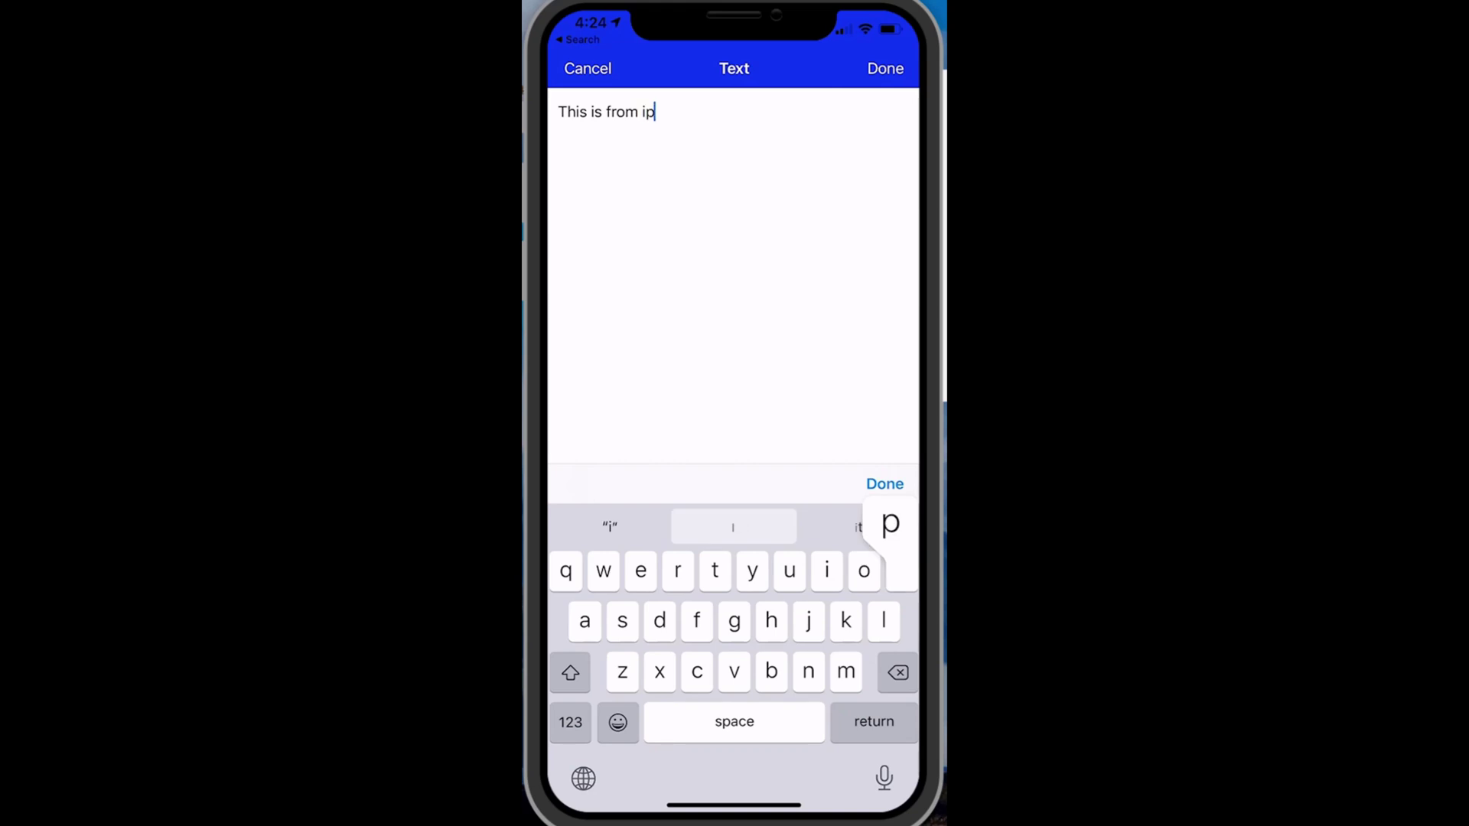
{"action": "left_click", "coordinate": [885, 483]}
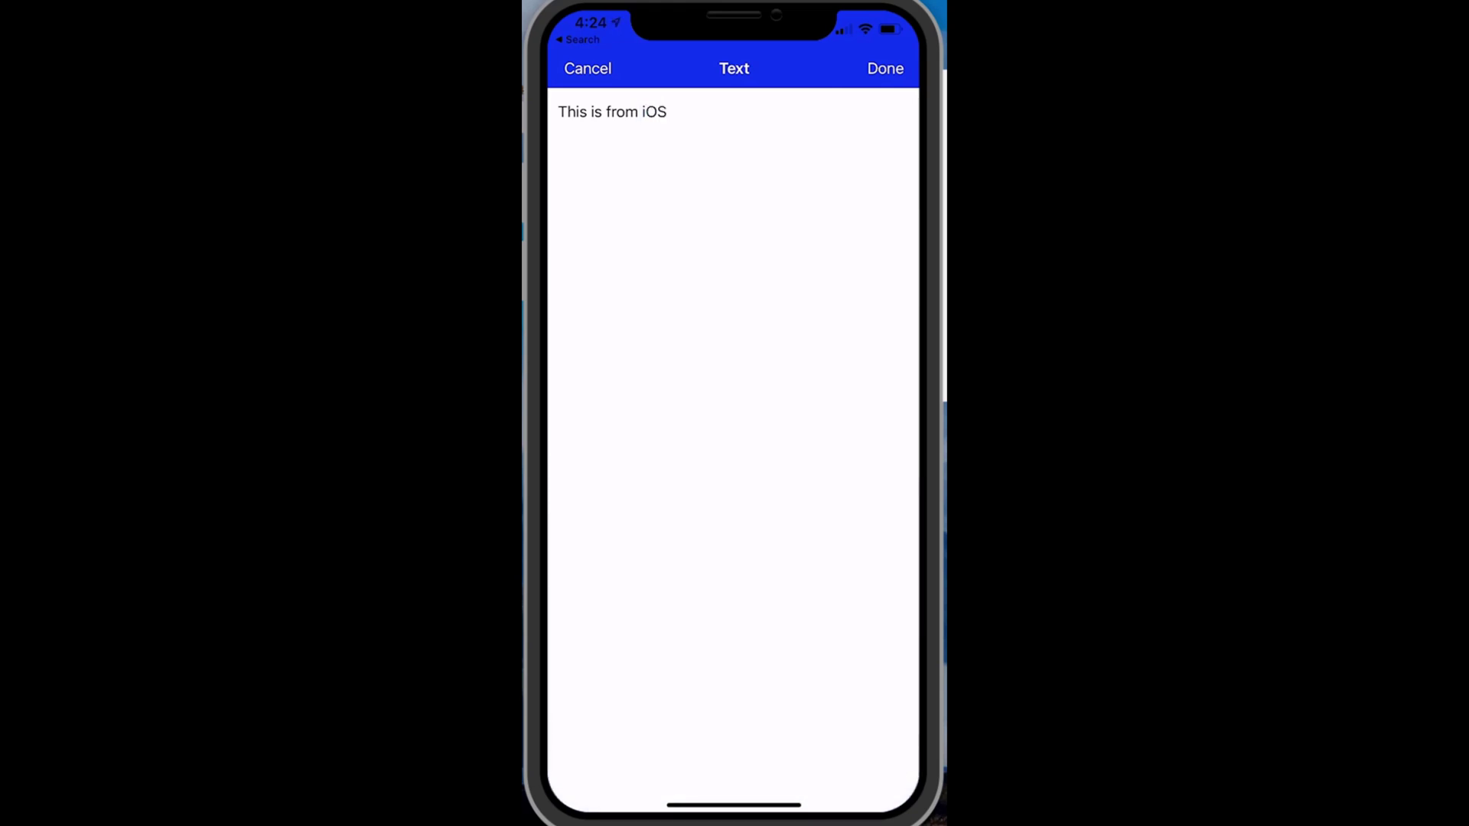
{"action": "left_click", "coordinate": [886, 69]}
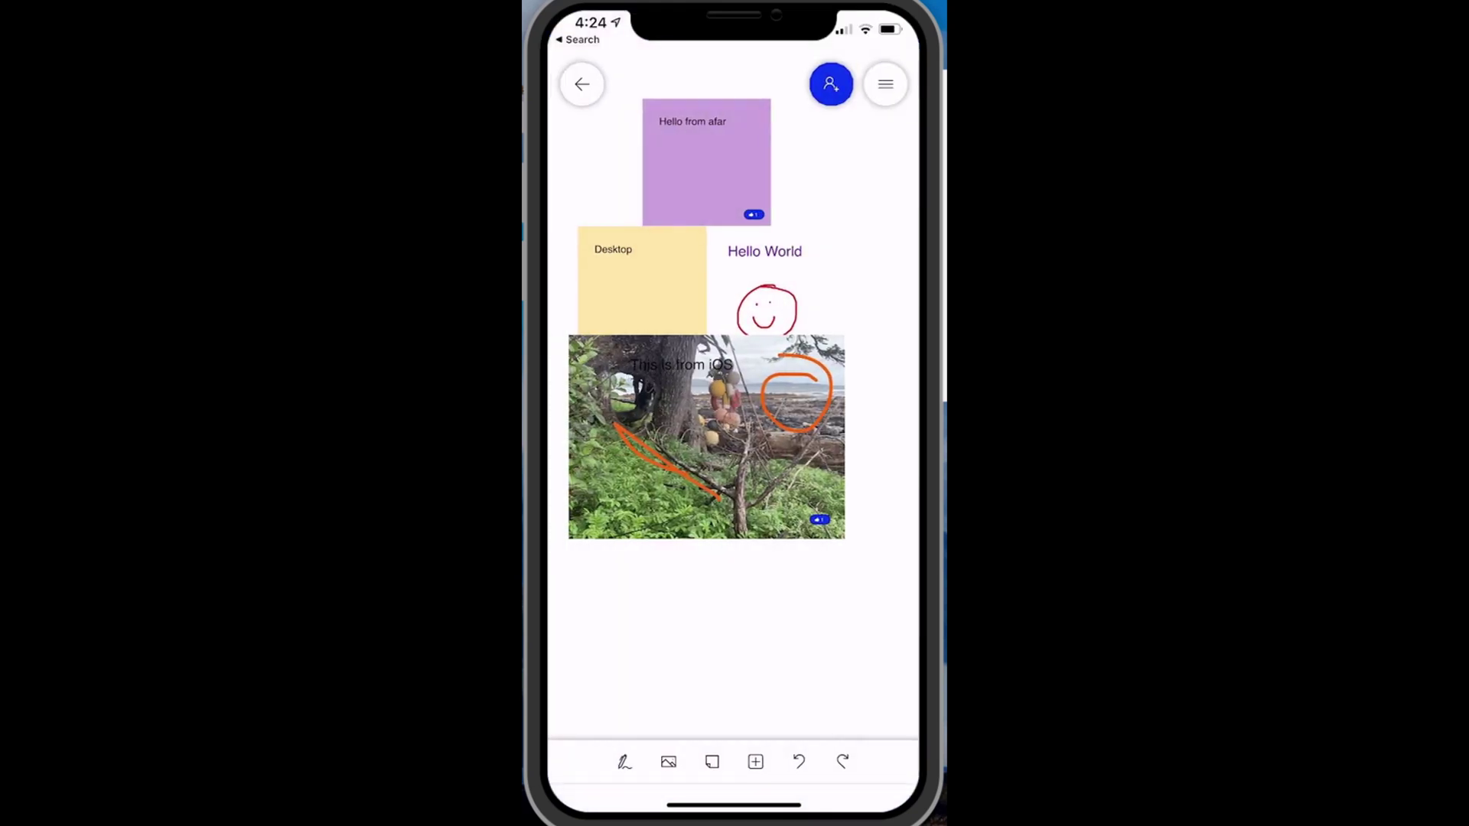
- Move the "This is from iOS" text off the photo to the empty space below it
{"action": "left_click_drag", "start_coordinate": [733, 628], "coordinate": [752, 654]}
{"action": "left_click_drag", "start_coordinate": [701, 391], "coordinate": [668, 611]}
{"action": "left_click", "coordinate": [772, 673]}
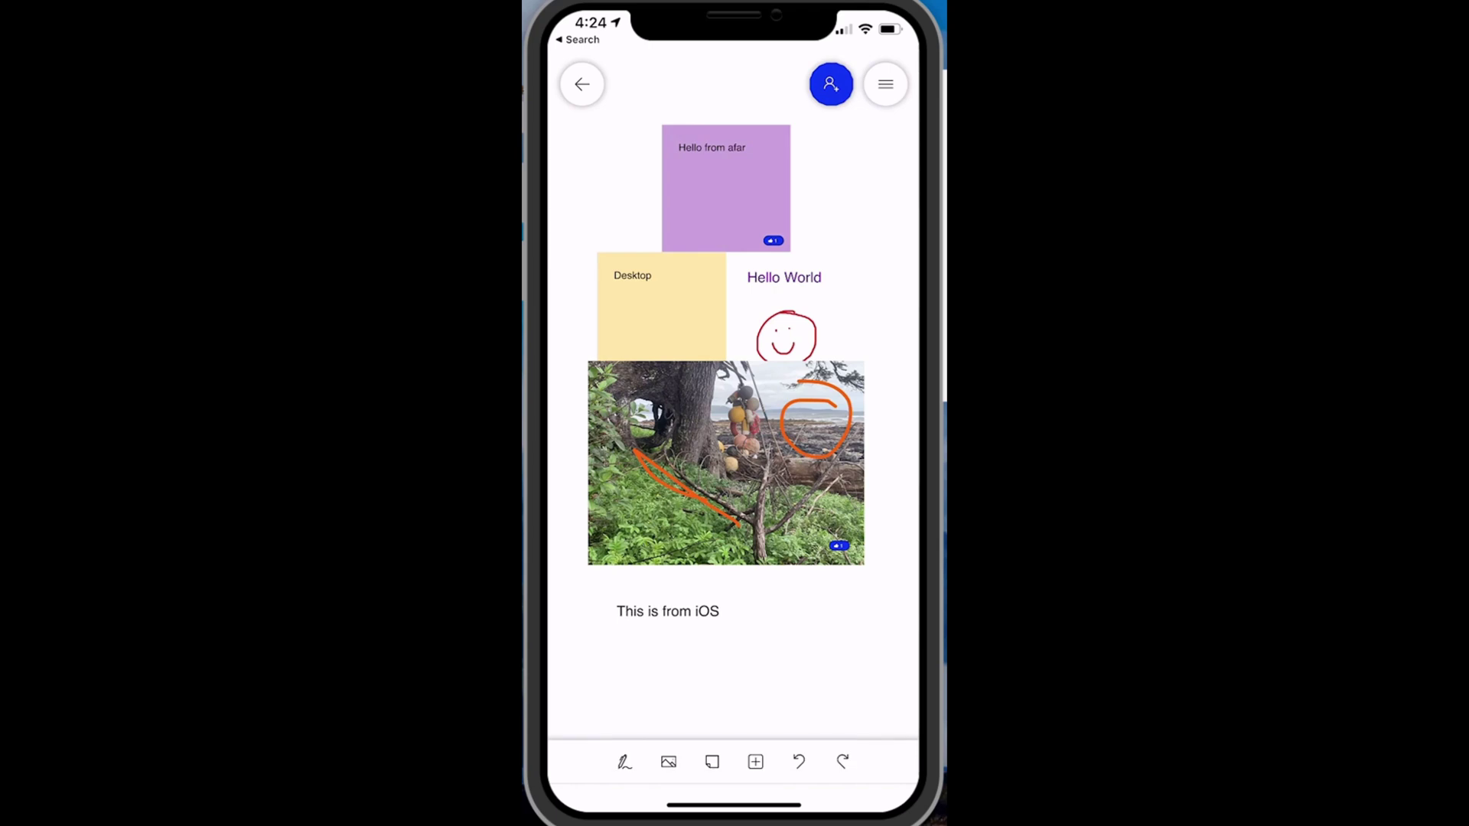
- Take a photo of the paper trail map with the camera and insert it on the board
{"action": "left_click", "coordinate": [755, 762]}
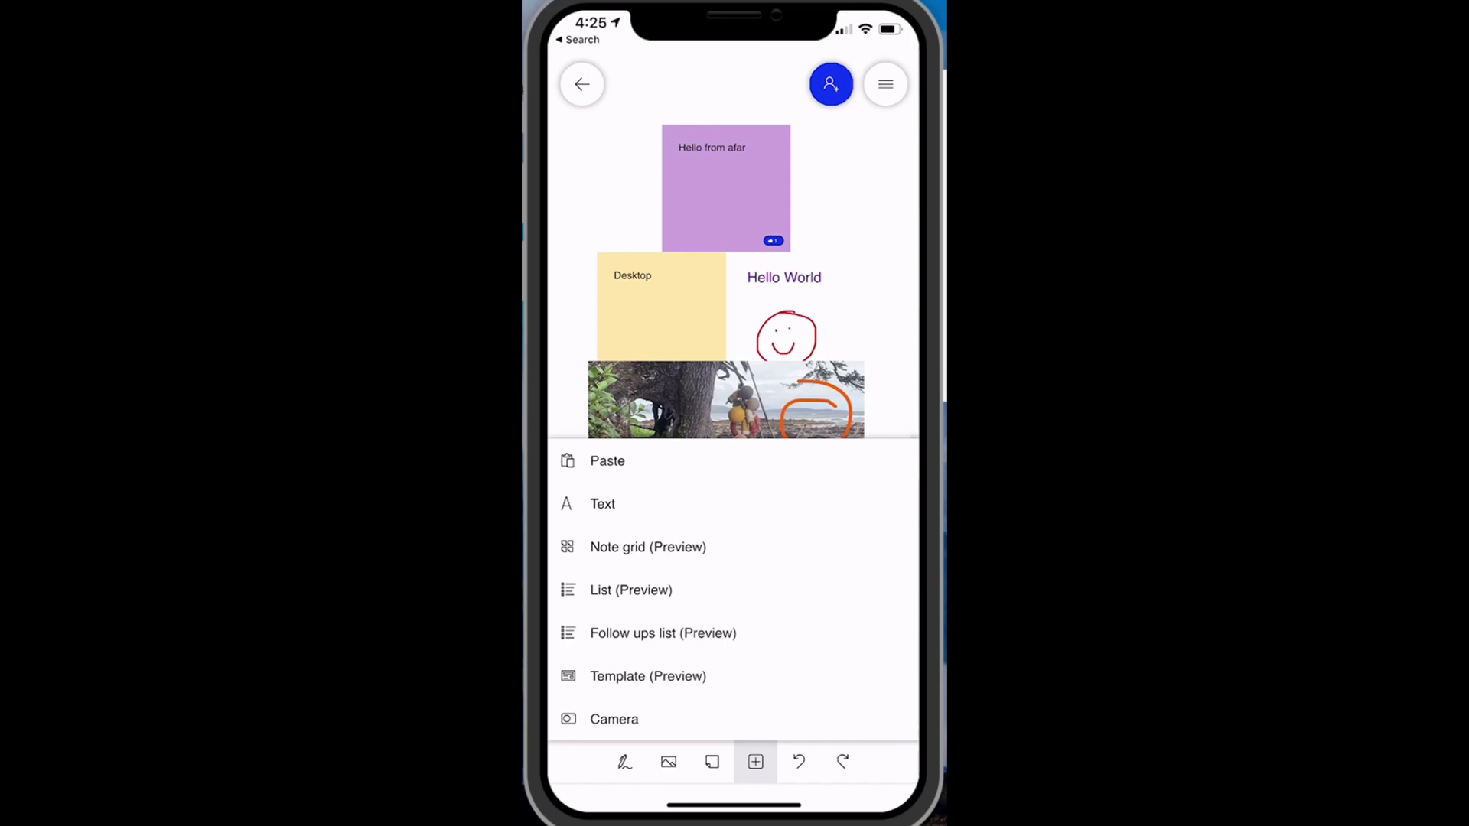
{"action": "left_click", "coordinate": [614, 719]}
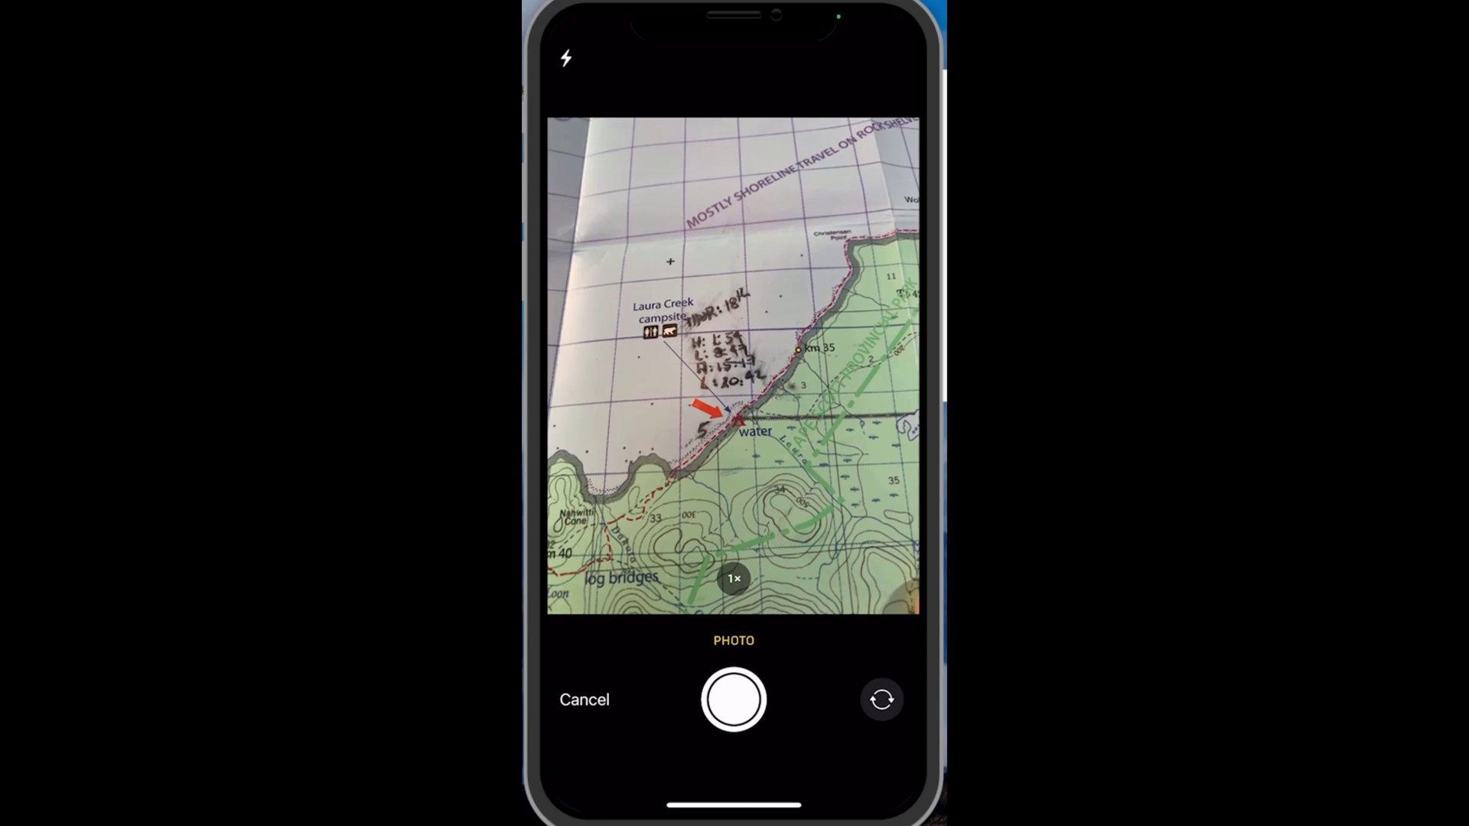
{"action": "left_click", "coordinate": [733, 700]}
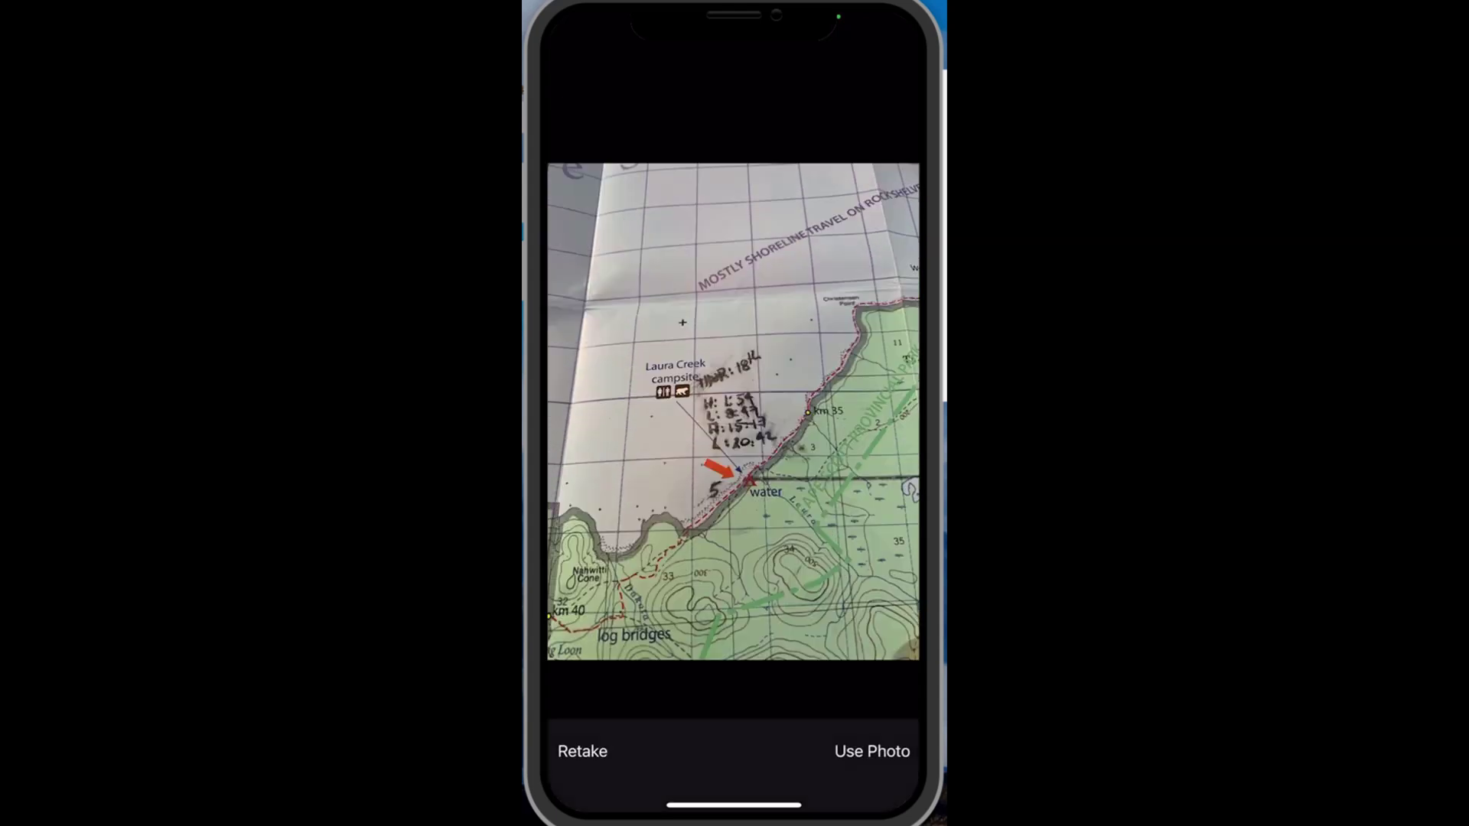
{"action": "left_click", "coordinate": [872, 752]}
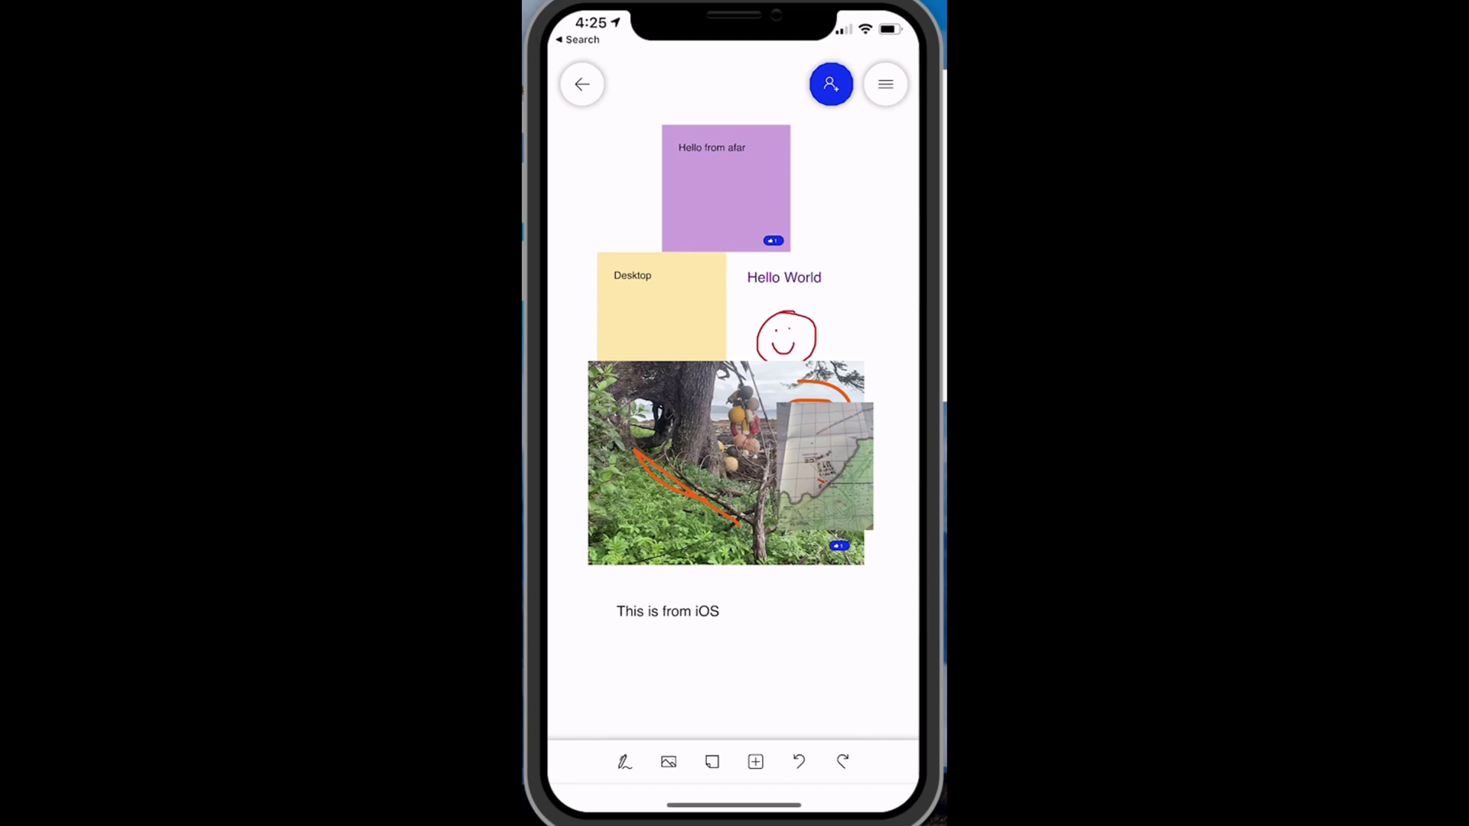
- Move the map photo up and right, beyond the sticky notes, enlarge it and tilt it slightly clockwise
{"action": "left_click_drag", "start_coordinate": [733, 459], "coordinate": [559, 440]}
{"action": "left_click", "coordinate": [651, 448]}
{"action": "left_click_drag", "start_coordinate": [651, 448], "coordinate": [761, 243]}
{"action": "left_click_drag", "start_coordinate": [814, 311], "coordinate": [907, 507]}
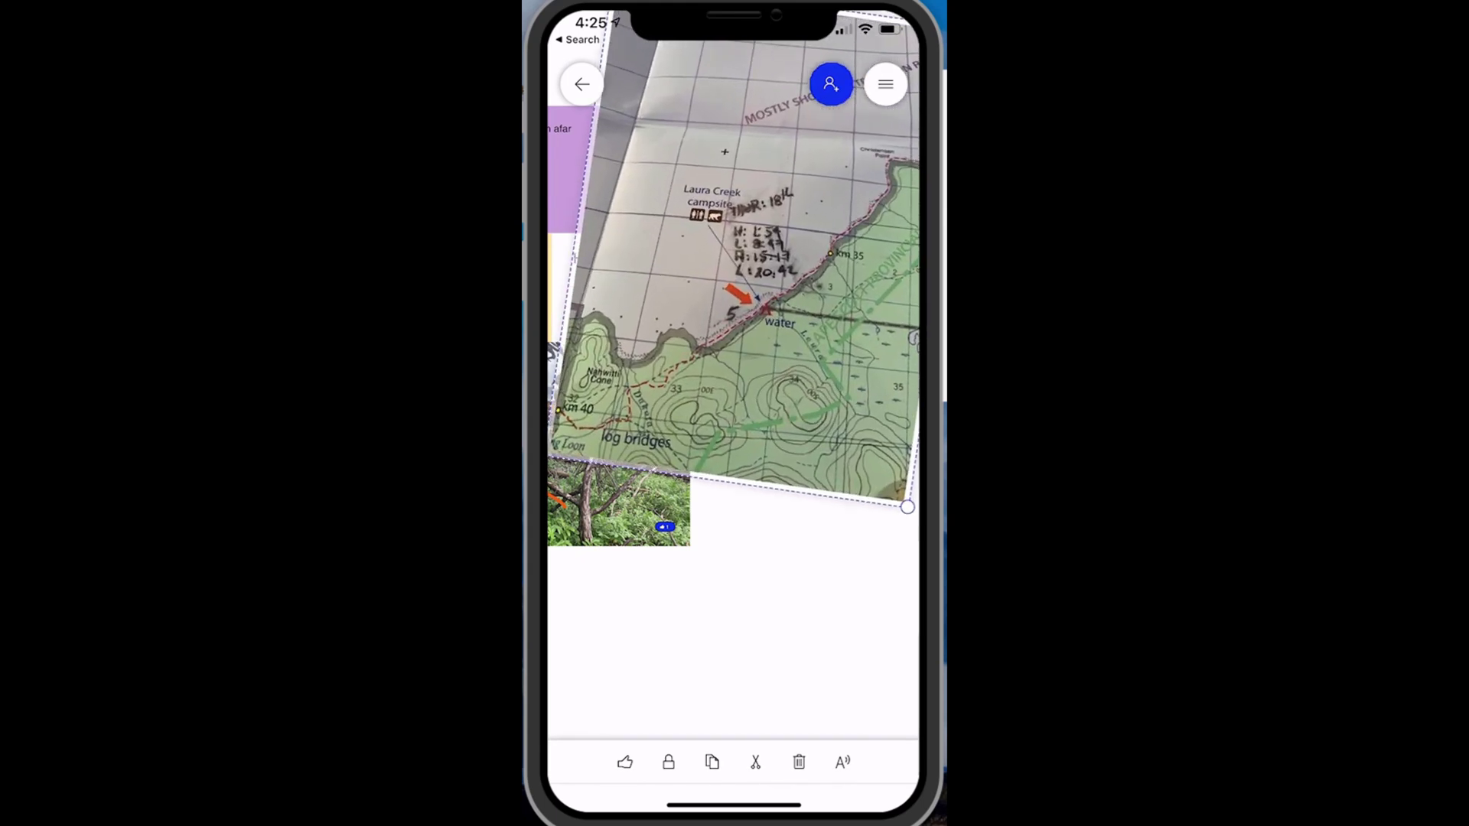
{"action": "scroll", "coordinate": [733, 306], "scroll_direction": "down", "scroll_amount": 2}
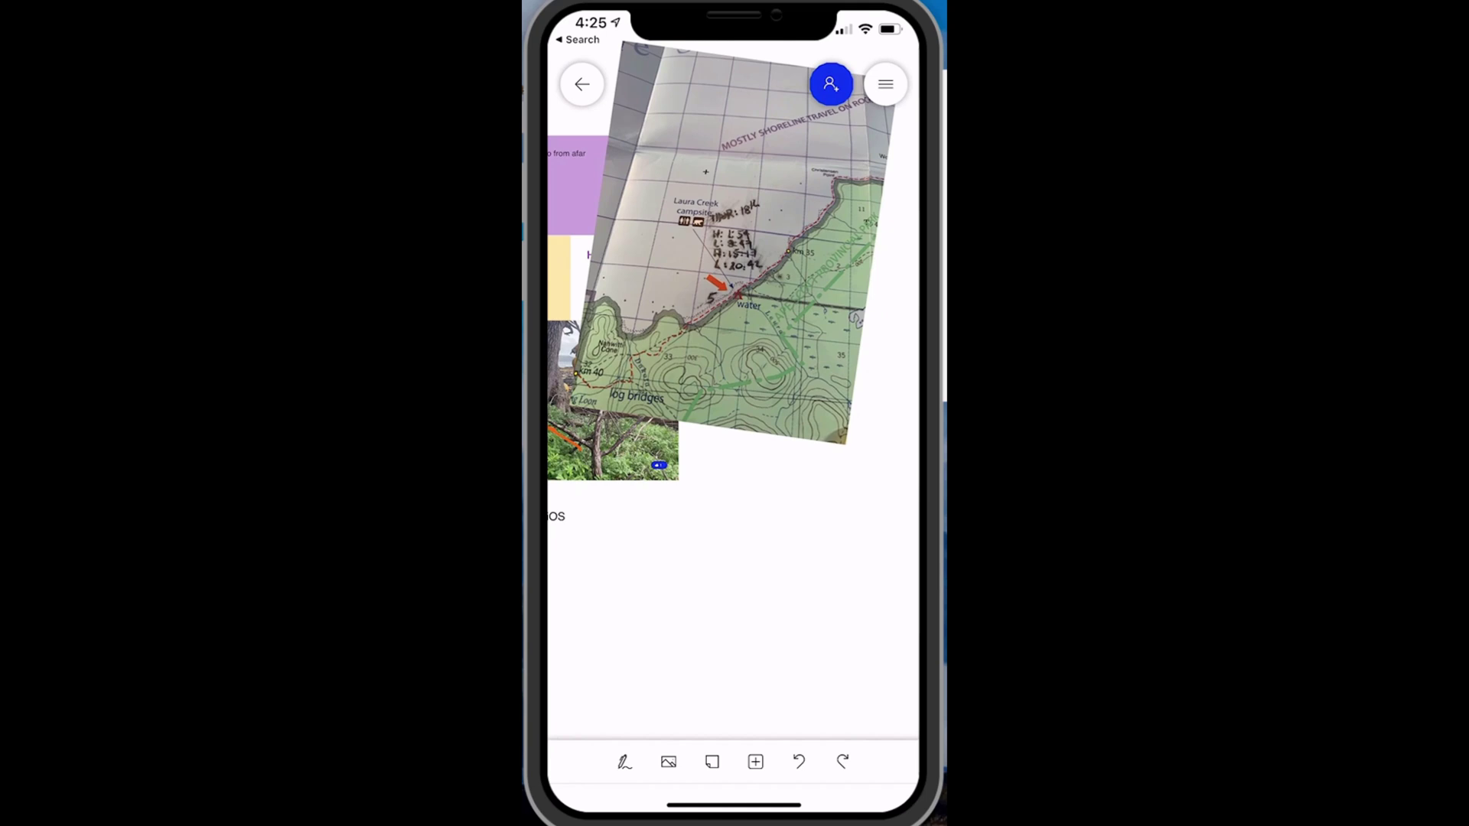
- Circle the "water" label on the map photo with the green pen and again with the black pen, and finish inking
{"action": "left_click", "coordinate": [625, 762]}
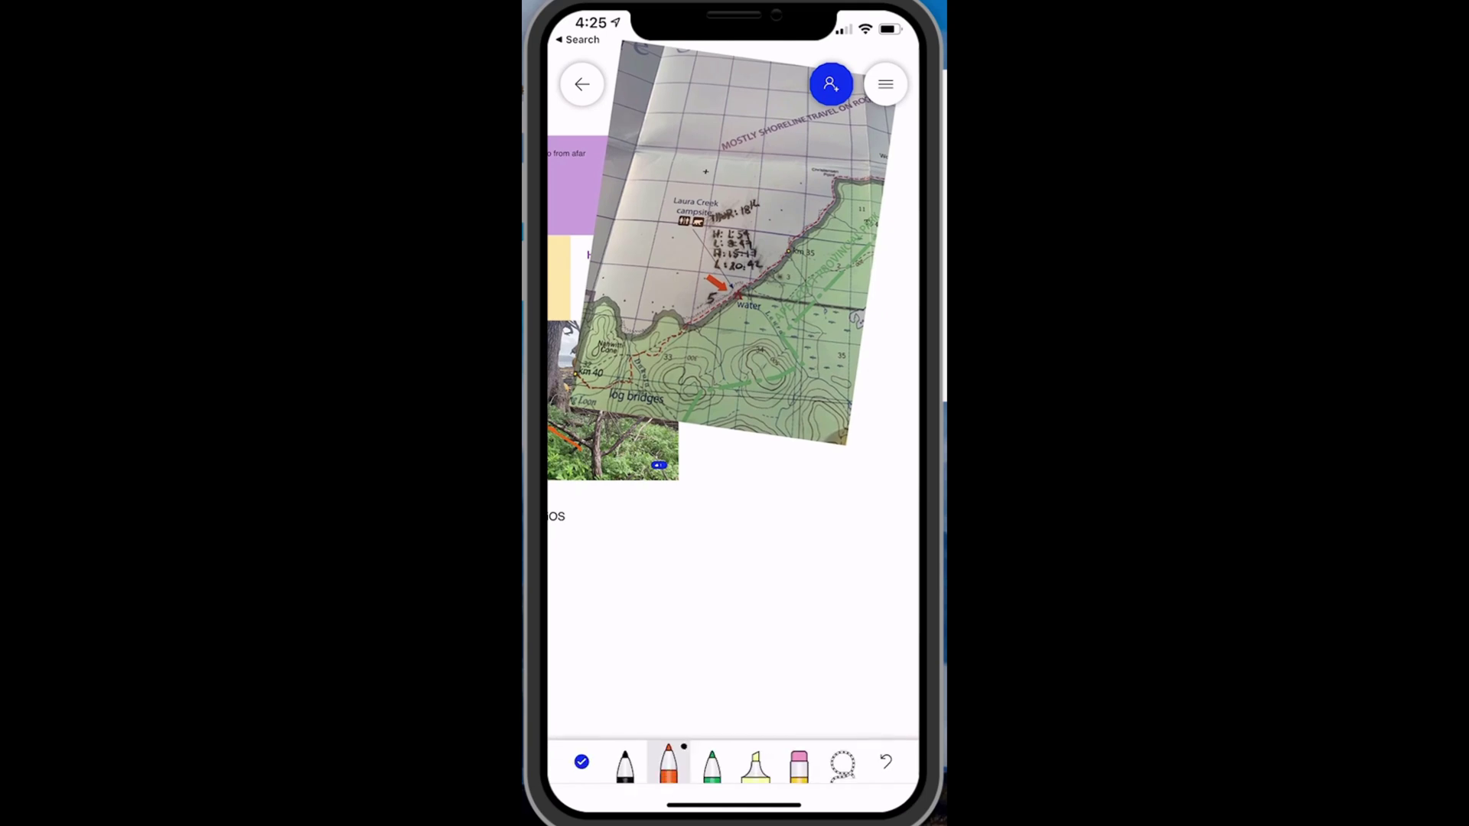
{"action": "left_click", "coordinate": [712, 762]}
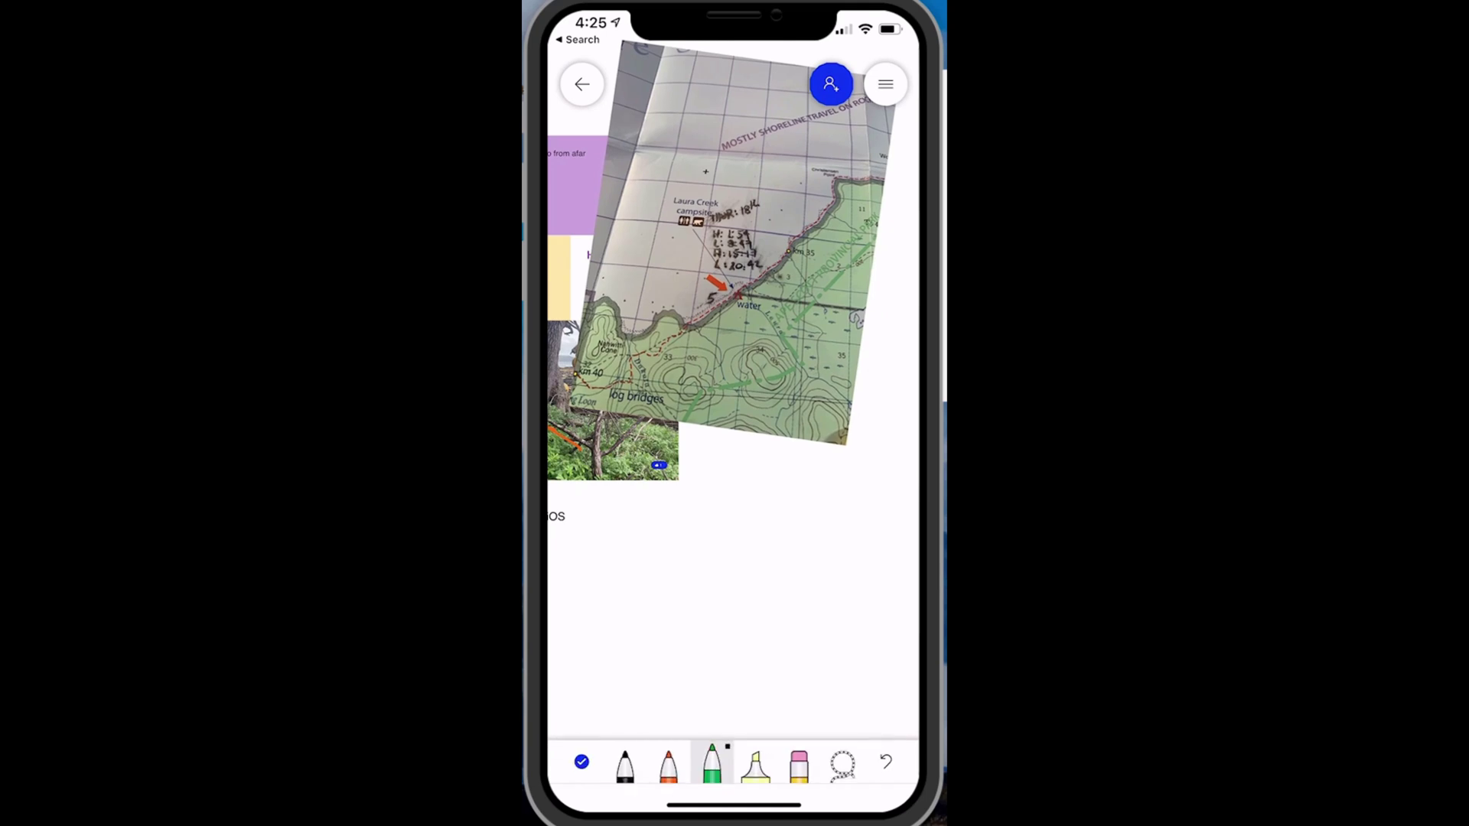
{"action": "mouse_move", "coordinate": [762, 339]}
{"action": "left_mouse_down"}
{"action": "mouse_move", "coordinate": [721, 276]}
{"action": "mouse_move", "coordinate": [779, 327]}
{"action": "left_mouse_up"}
{"action": "left_click", "coordinate": [625, 762]}
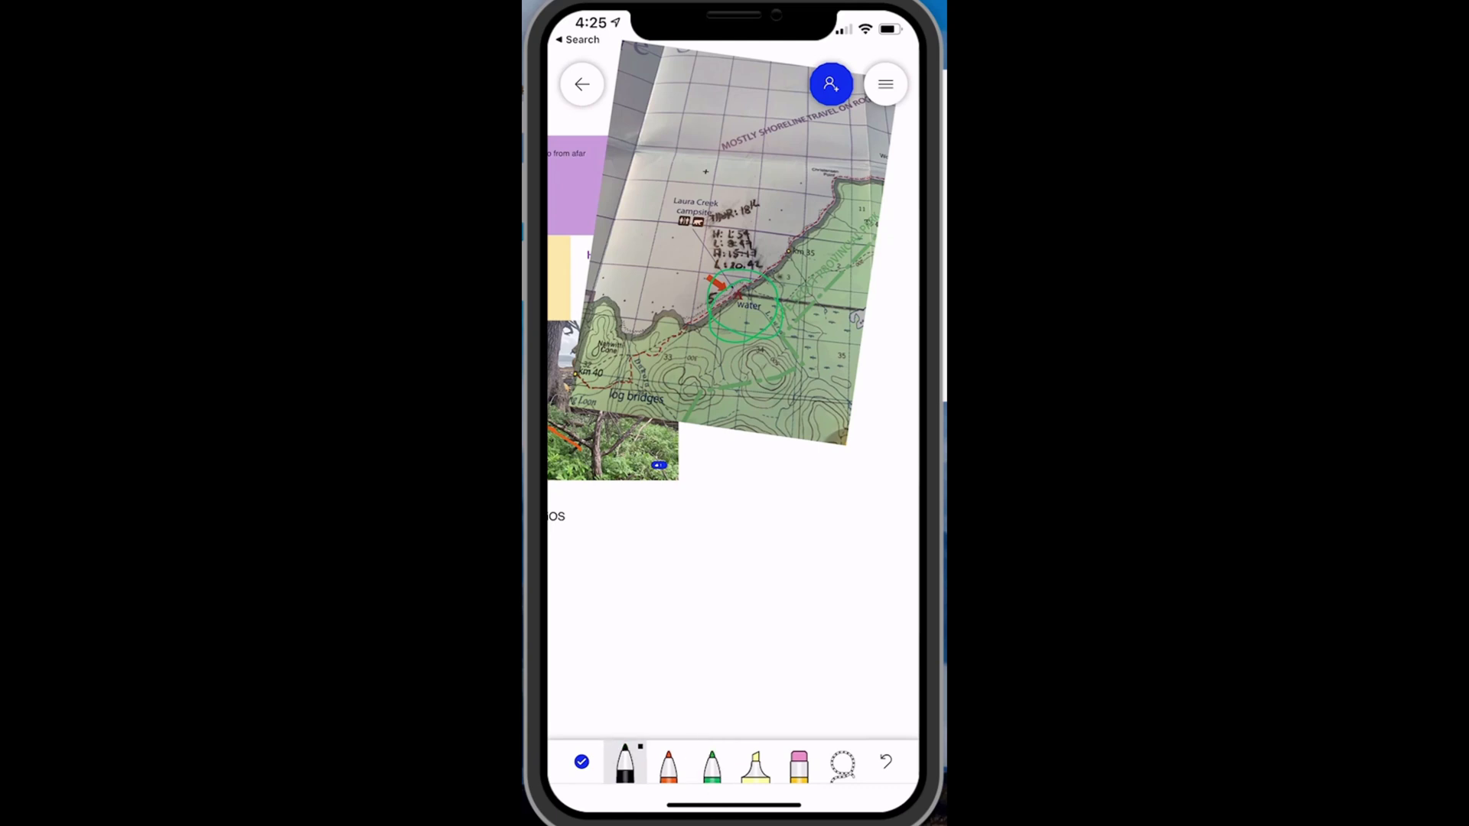
{"action": "mouse_move", "coordinate": [739, 269]}
{"action": "left_mouse_down"}
{"action": "mouse_move", "coordinate": [782, 308]}
{"action": "mouse_move", "coordinate": [769, 337]}
{"action": "mouse_move", "coordinate": [717, 268]}
{"action": "left_mouse_up"}
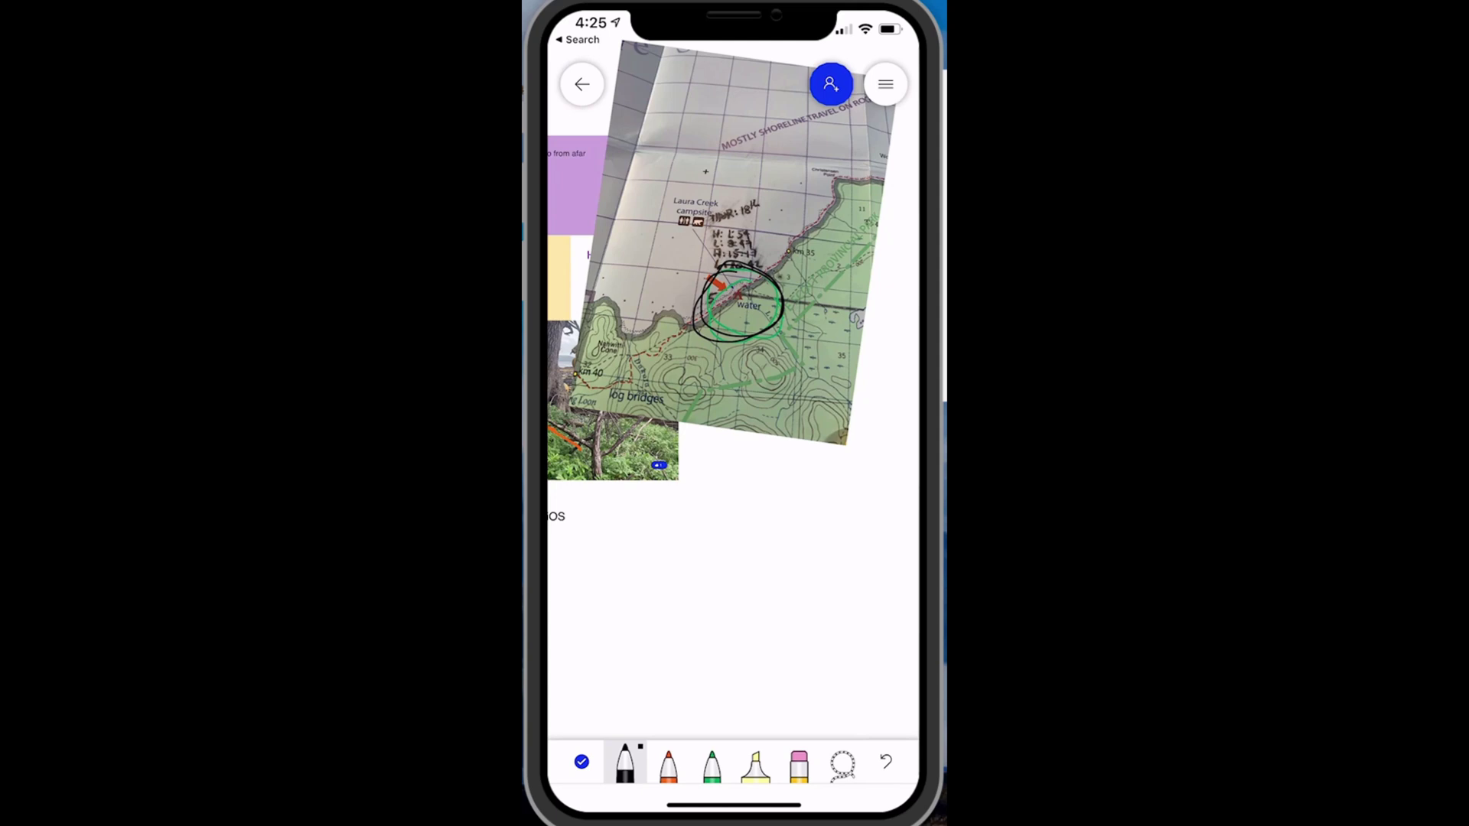
{"action": "left_click", "coordinate": [582, 763]}
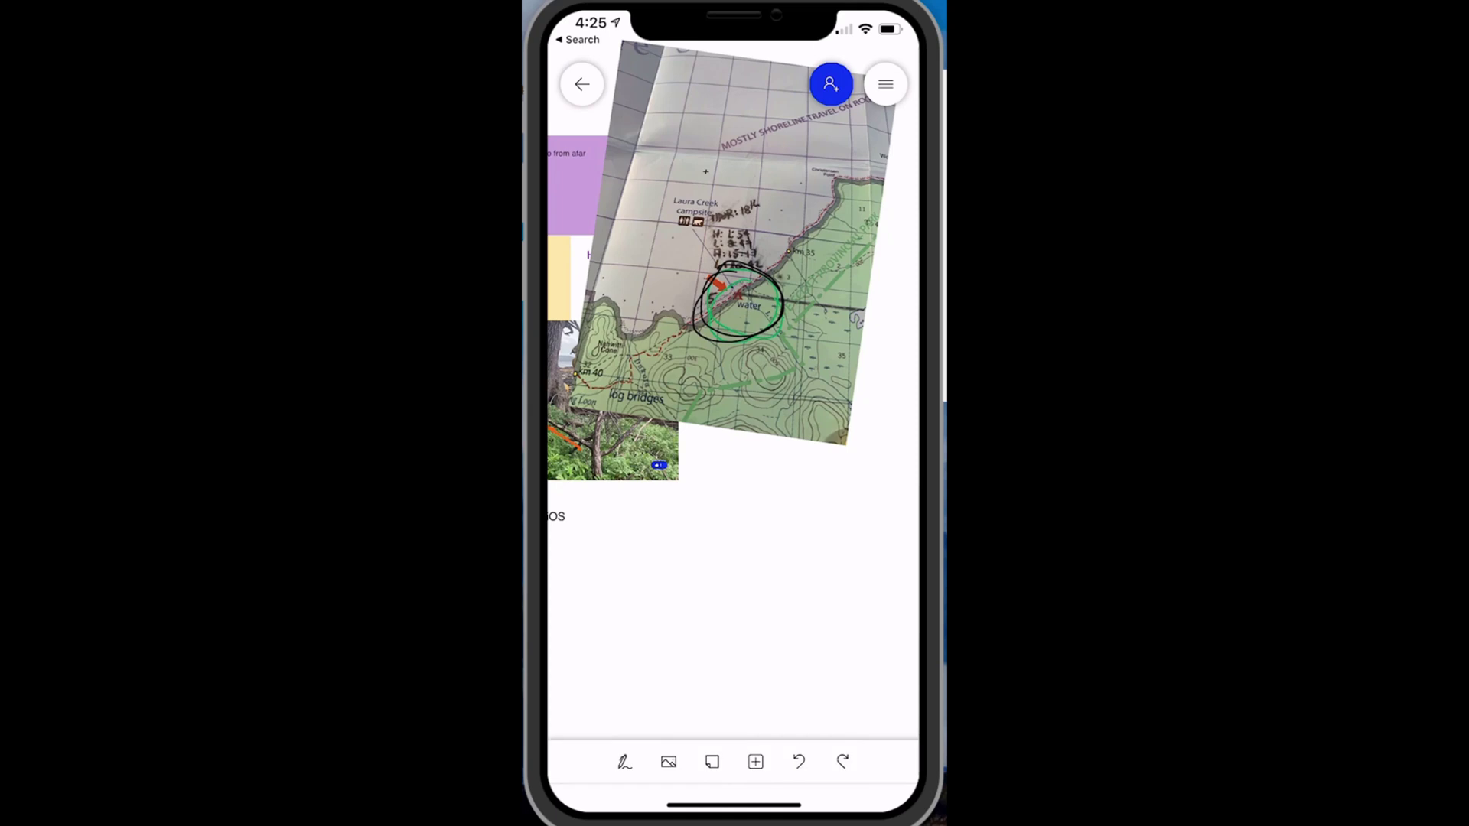
- Turn on Ink to shape in the board settings and return to the canvas
{"action": "left_click", "coordinate": [885, 84]}
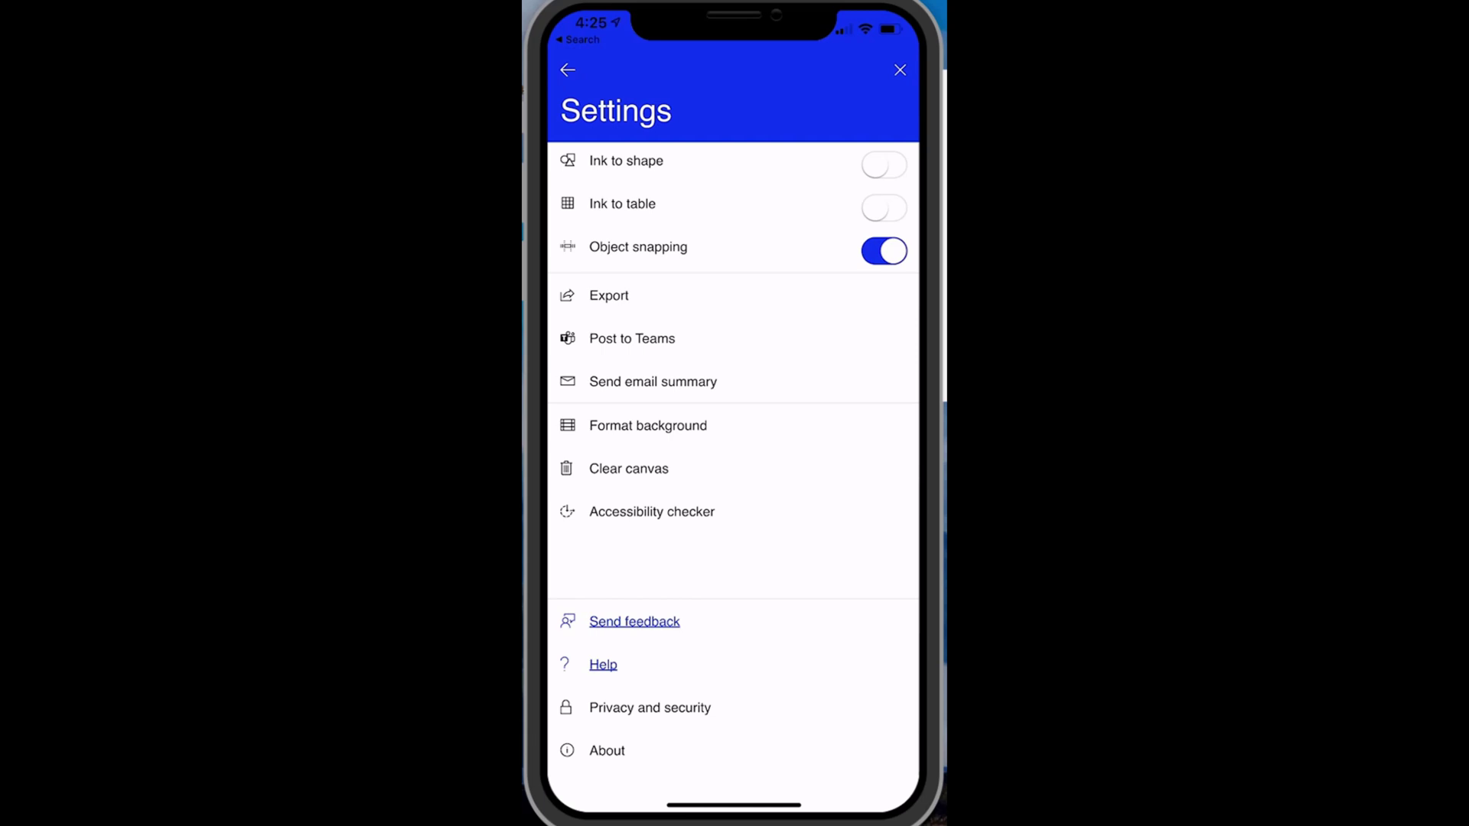
{"action": "left_click", "coordinate": [884, 165]}
{"action": "left_click", "coordinate": [900, 70]}
- Draw a triangle below the map photo with the black pen and Ink to shape, and check the board settings
{"action": "left_click_drag", "start_coordinate": [734, 459], "coordinate": [684, 437]}
{"action": "left_click", "coordinate": [625, 763]}
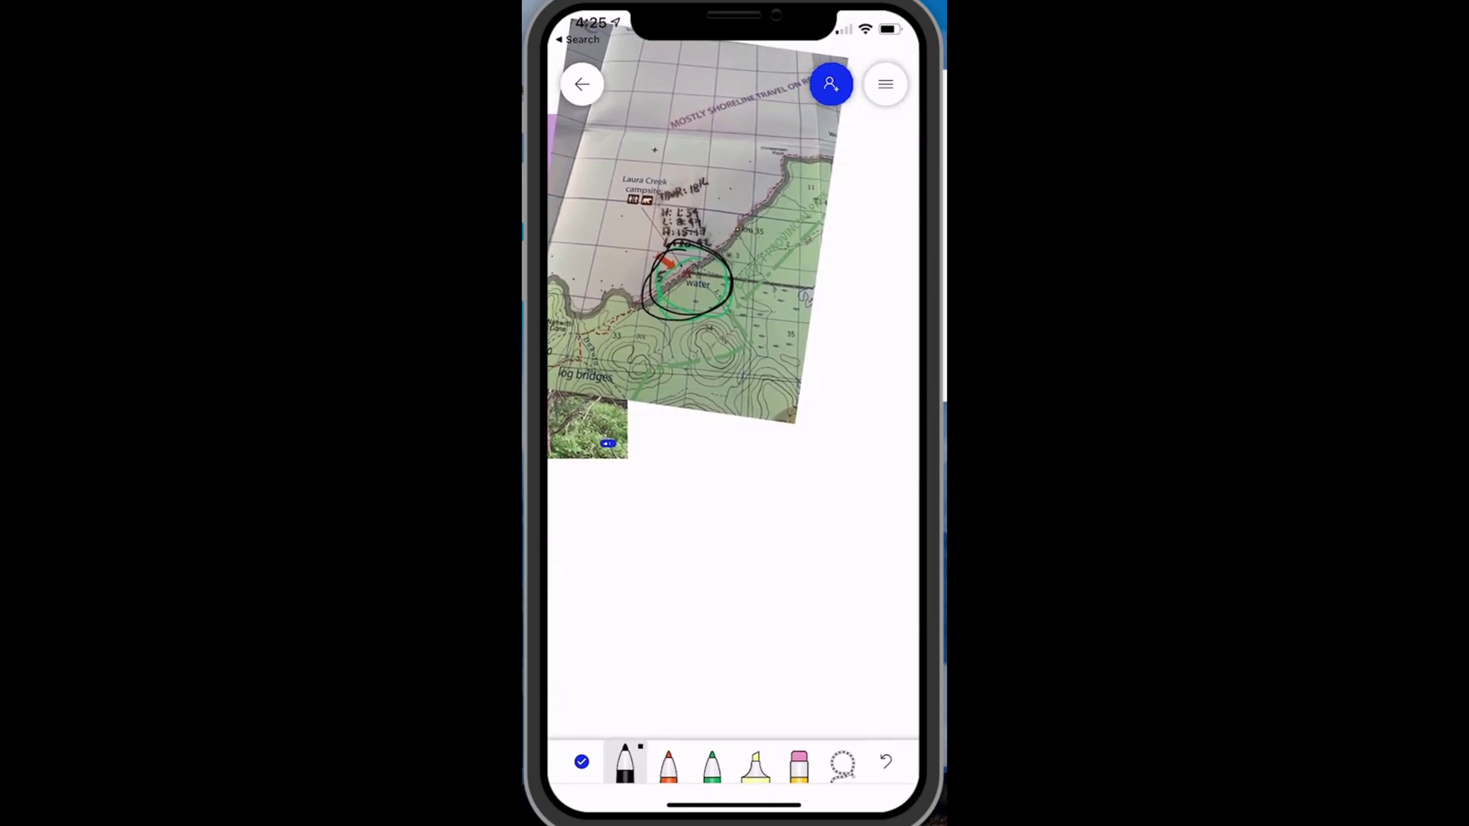
{"action": "mouse_move", "coordinate": [741, 508]}
{"action": "left_mouse_down"}
{"action": "mouse_move", "coordinate": [688, 558]}
{"action": "mouse_move", "coordinate": [791, 581]}
{"action": "left_mouse_up"}
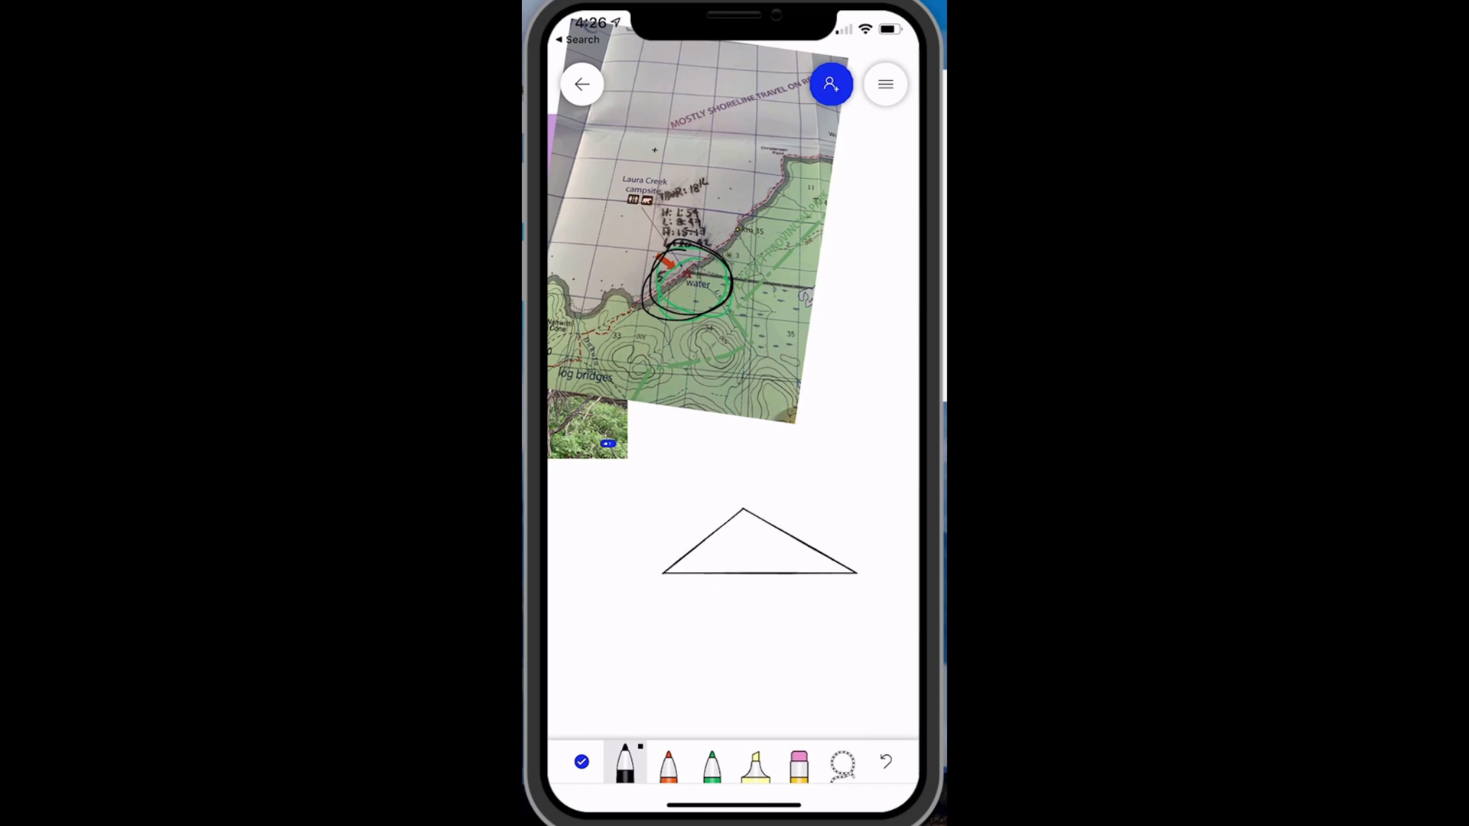
{"action": "left_click", "coordinate": [885, 84]}
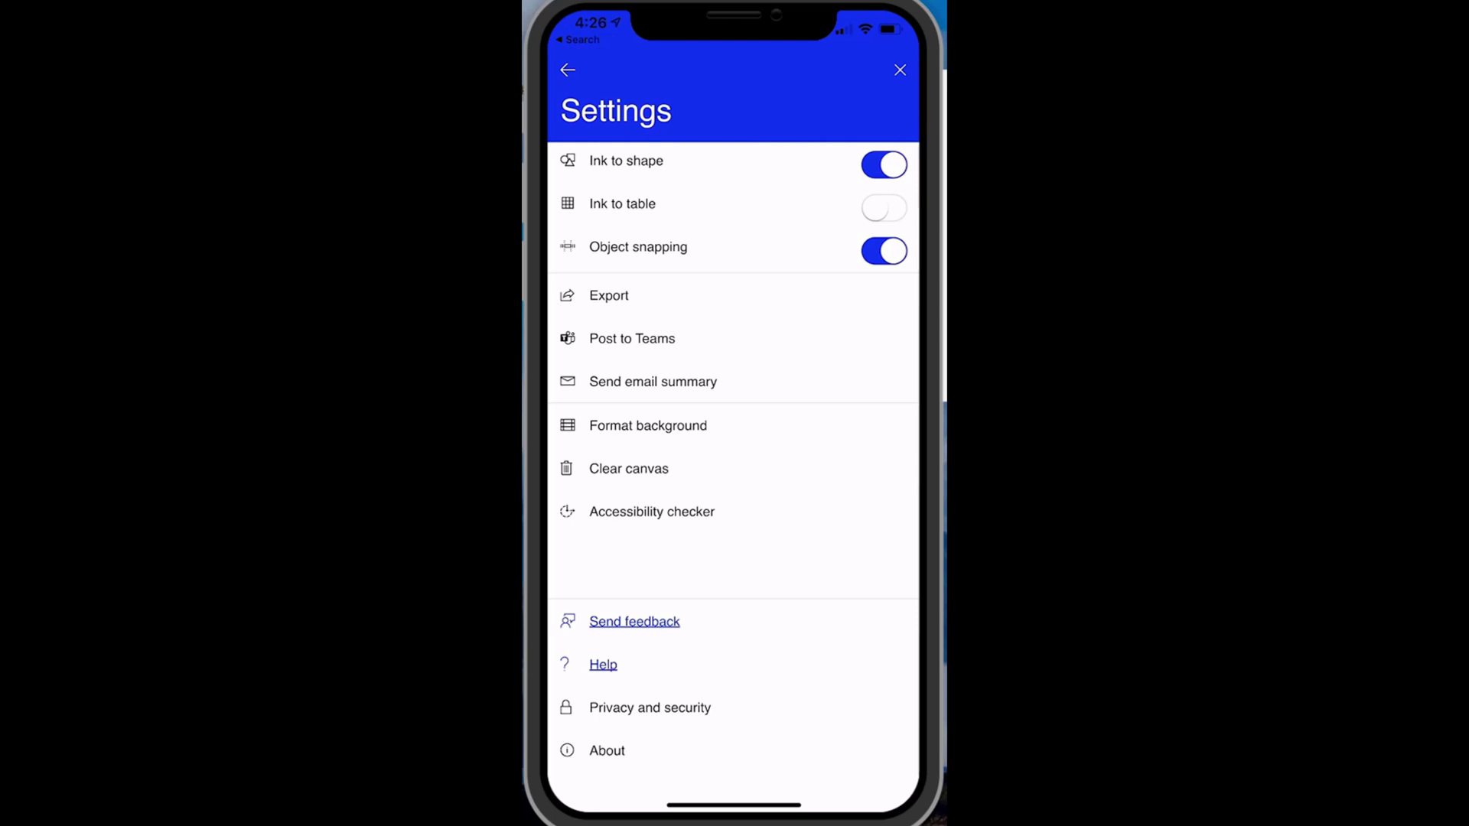
{"action": "left_click", "coordinate": [900, 70]}
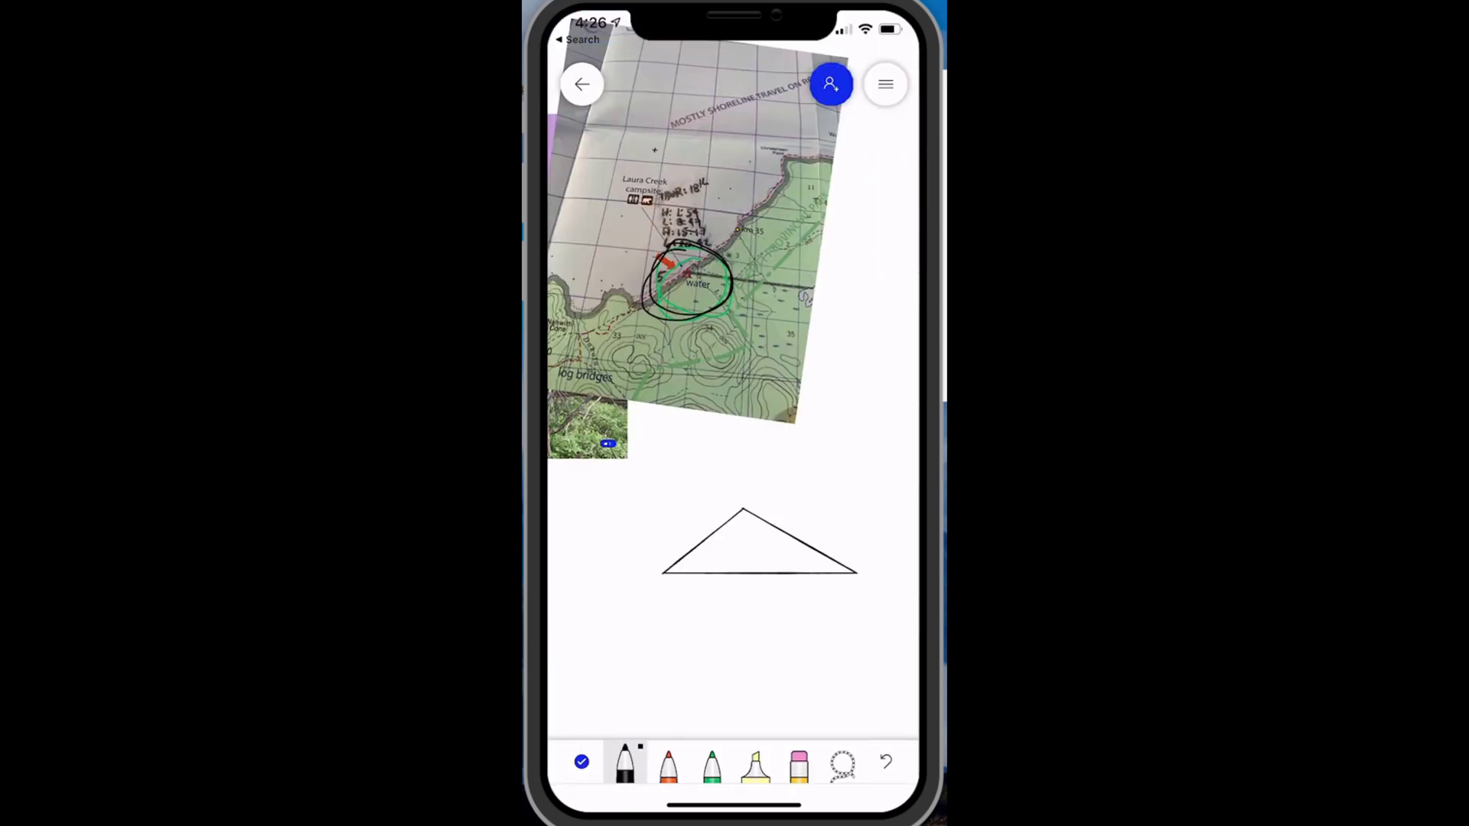
- Find a contact by first name, send them an invitation to the board and return to the canvas
{"action": "left_click", "coordinate": [831, 84]}
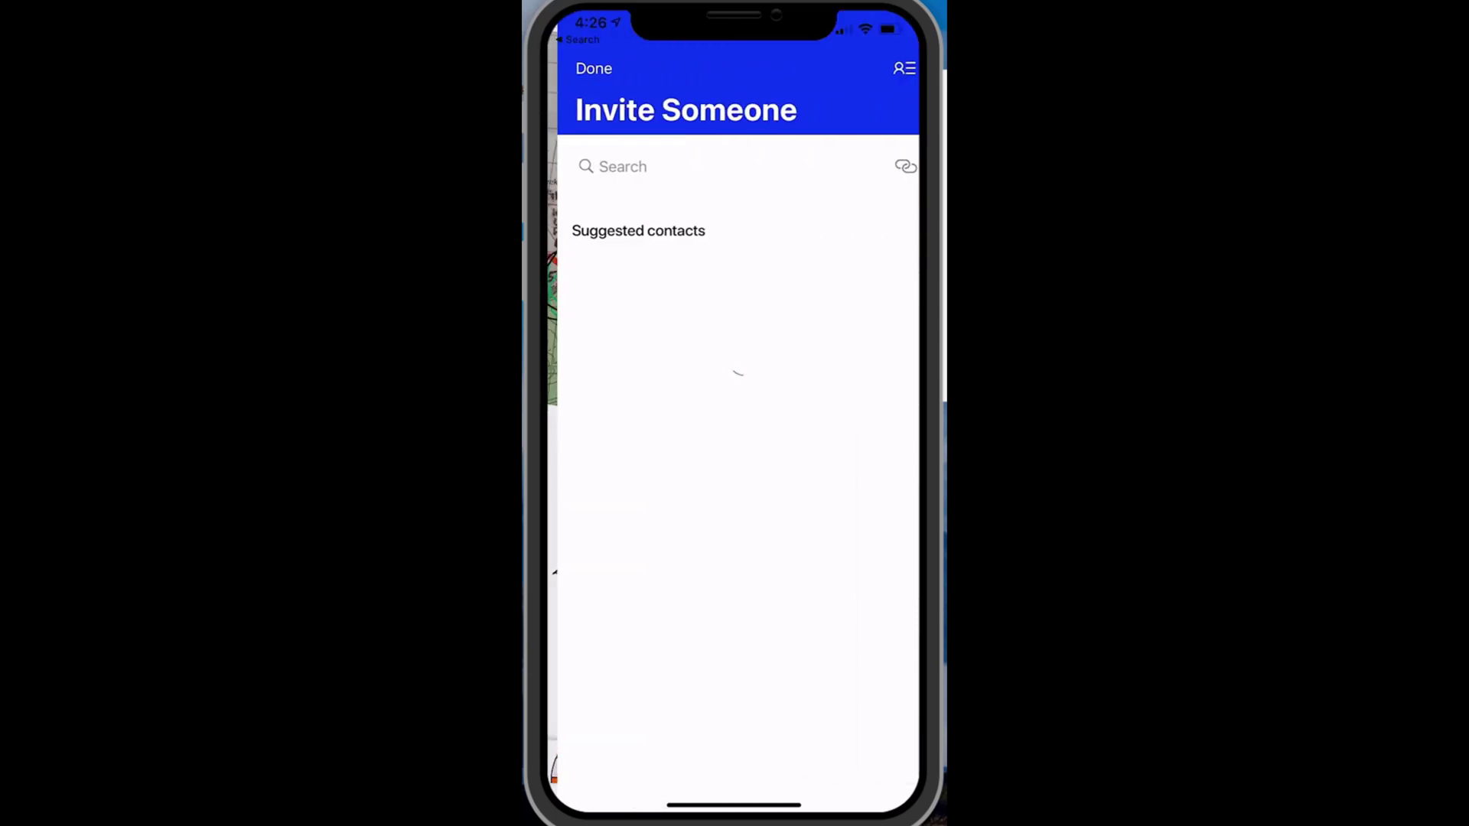
{"action": "left_click", "coordinate": [612, 167]}
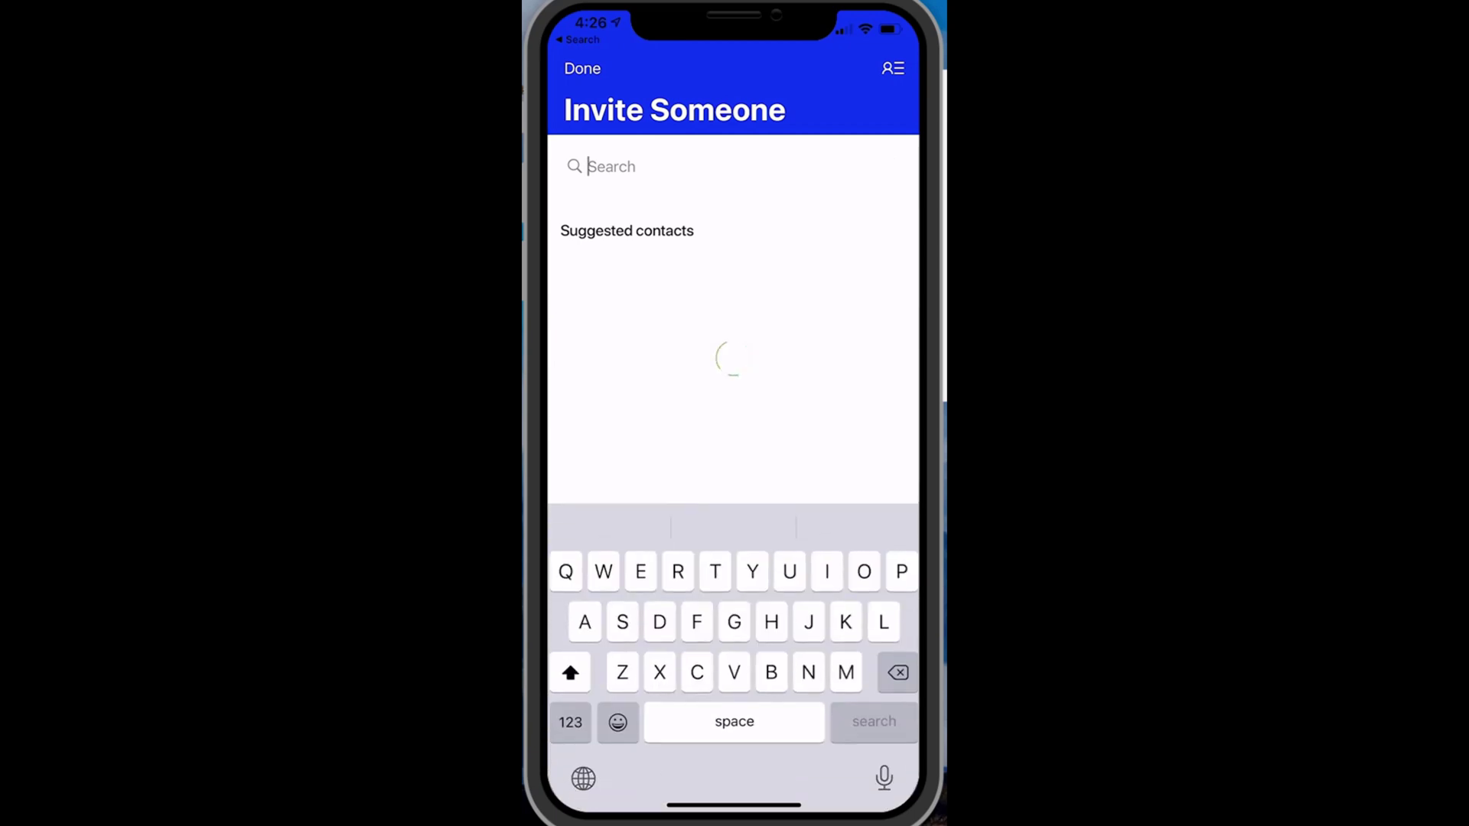
{"action": "type", "text": "Bru"}
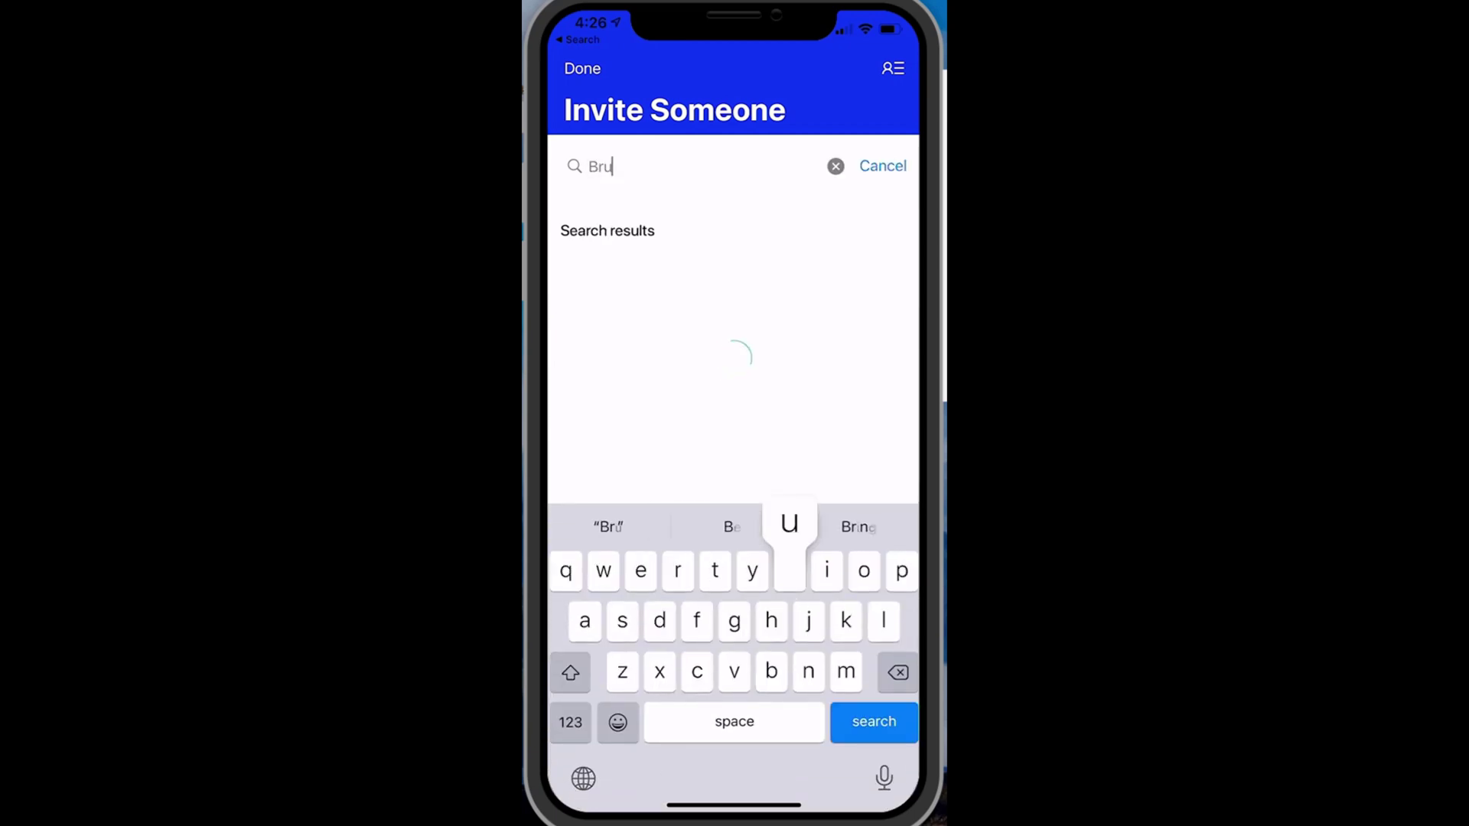
{"action": "left_click", "coordinate": [733, 275]}
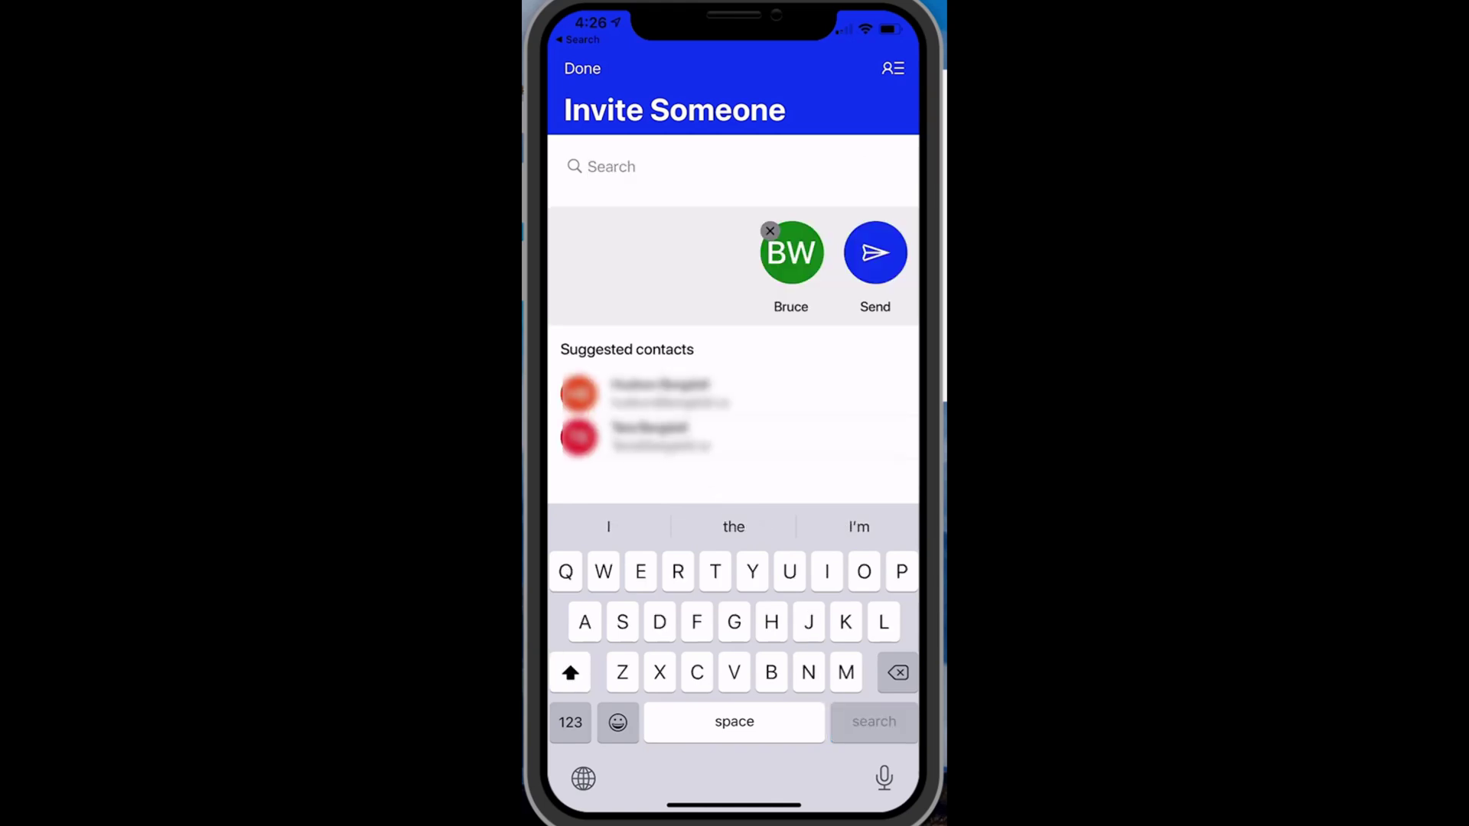
{"action": "left_click", "coordinate": [876, 253]}
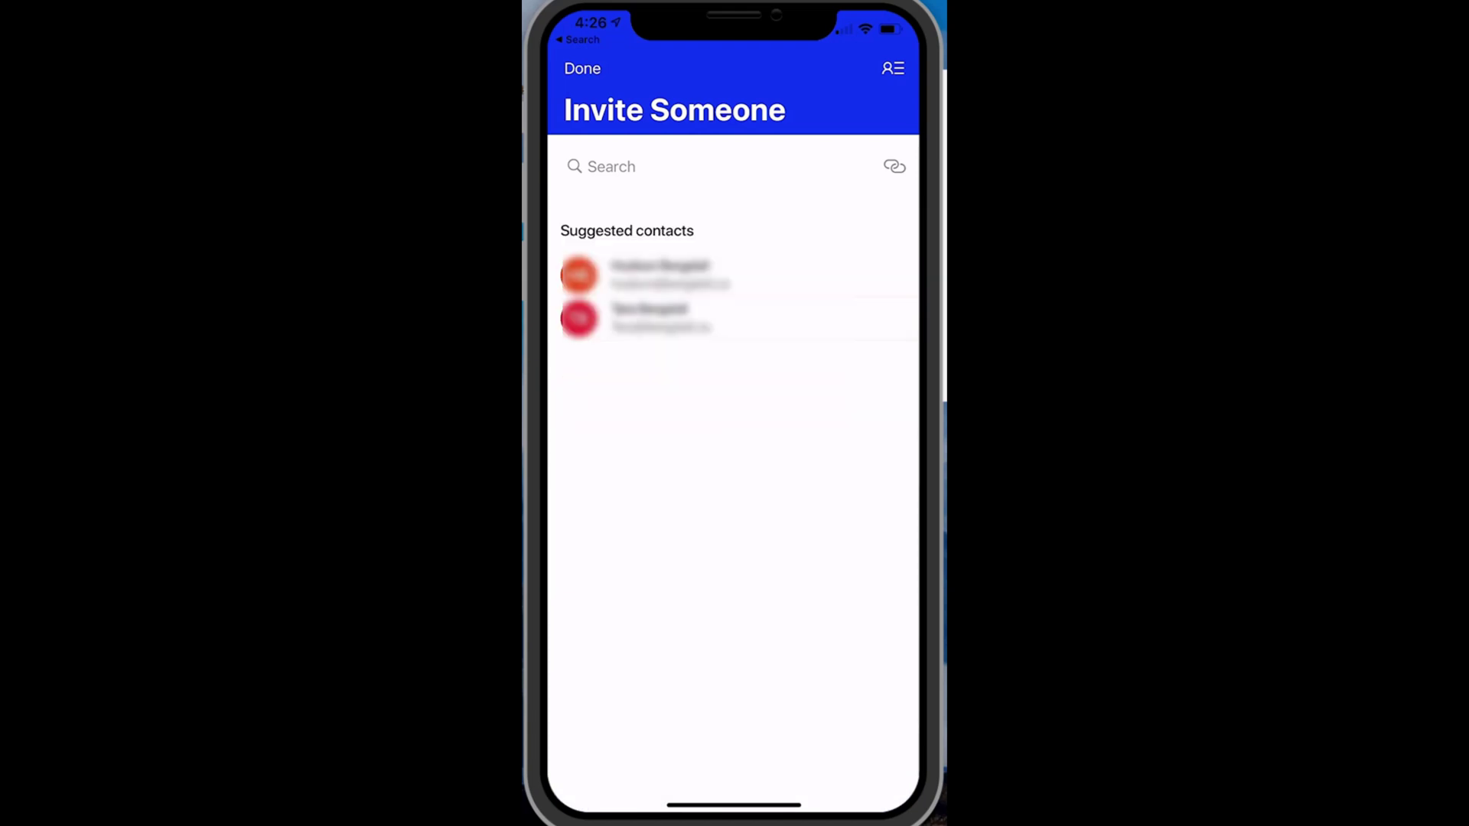
{"action": "left_click", "coordinate": [582, 68]}
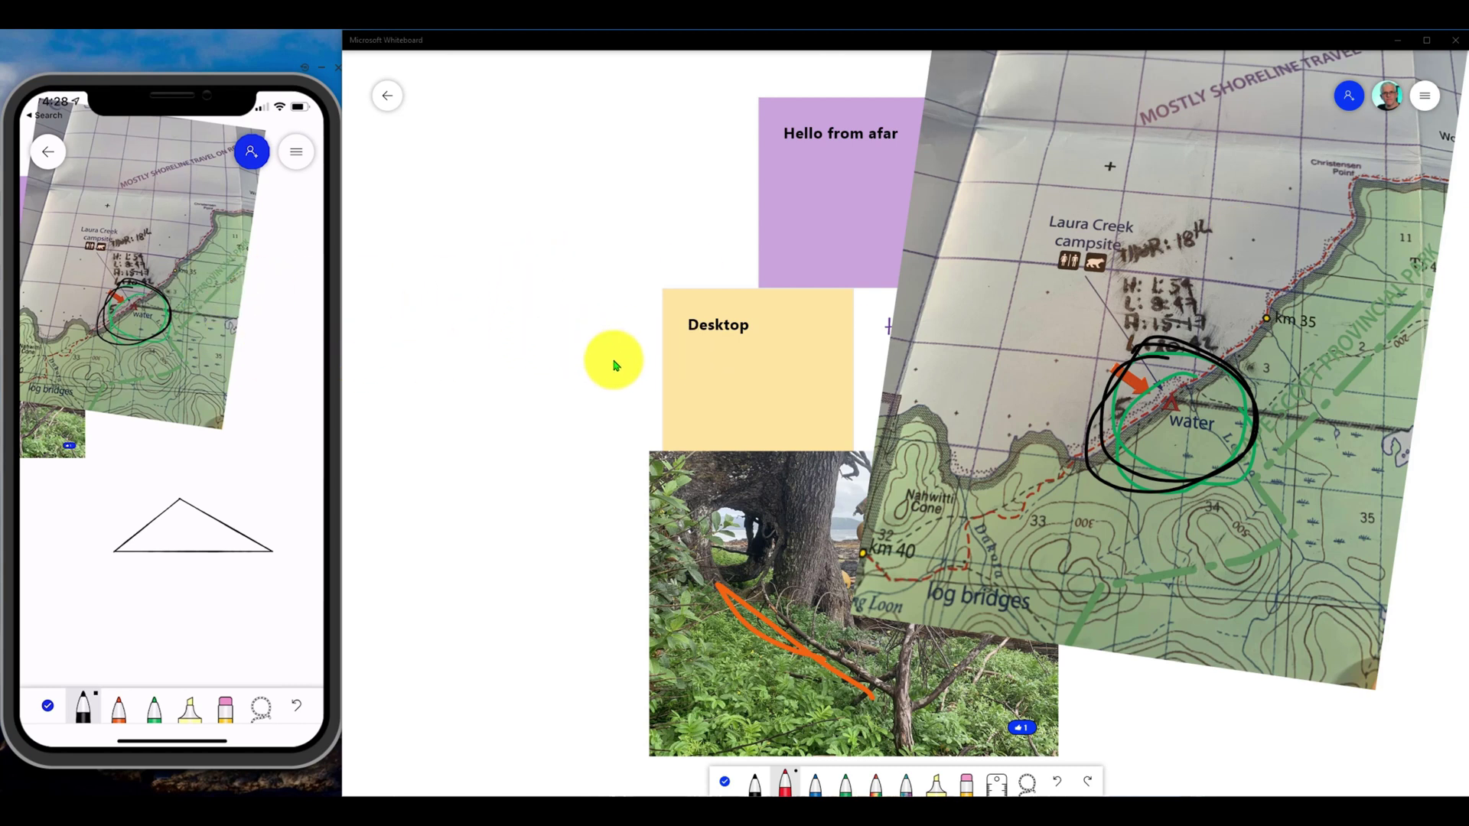
- In the desktop board, scribble two patches of green pen ink inside the triangle and finish inking
{"action": "scroll", "coordinate": [604, 357], "scroll_direction": "down", "scroll_amount": 5}
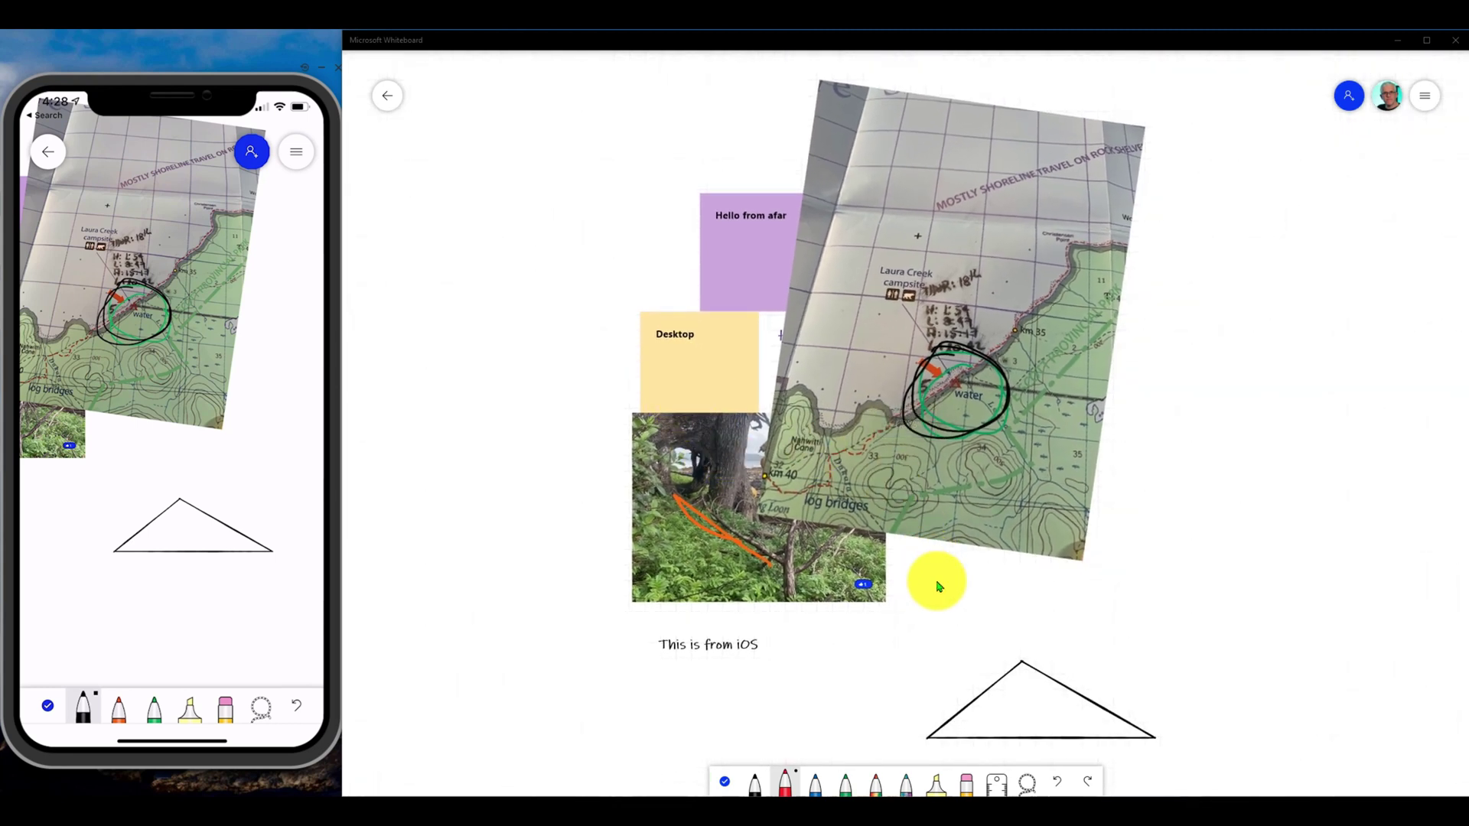
{"action": "left_click", "coordinate": [723, 780]}
{"action": "mouse_move", "coordinate": [911, 641]}
{"action": "left_mouse_down"}
{"action": "mouse_move", "coordinate": [854, 629]}
{"action": "mouse_move", "coordinate": [699, 541]}
{"action": "mouse_move", "coordinate": [676, 452]}
{"action": "left_mouse_up"}
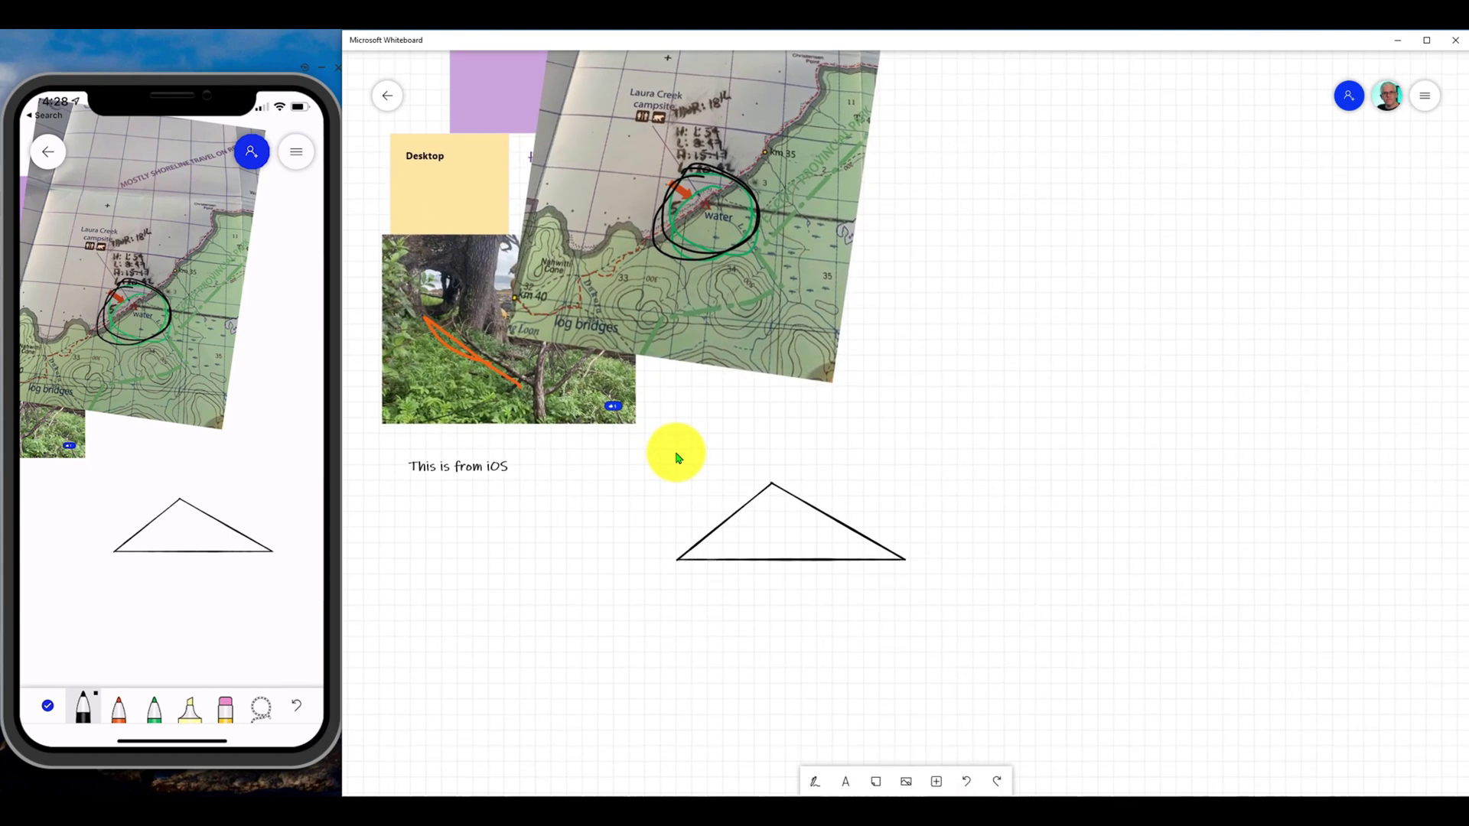
{"action": "left_click", "coordinate": [814, 782]}
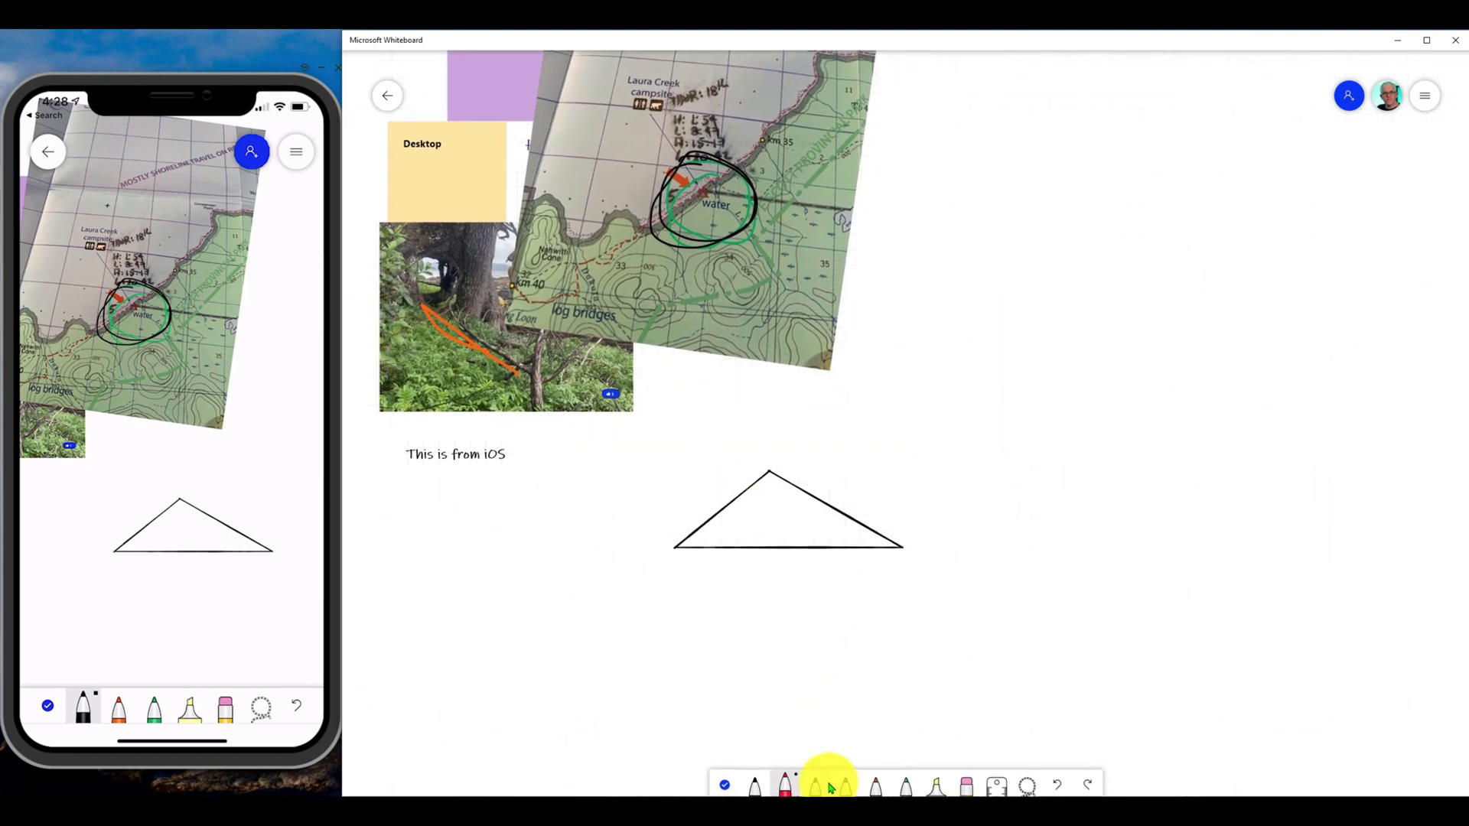
{"action": "left_click", "coordinate": [847, 783]}
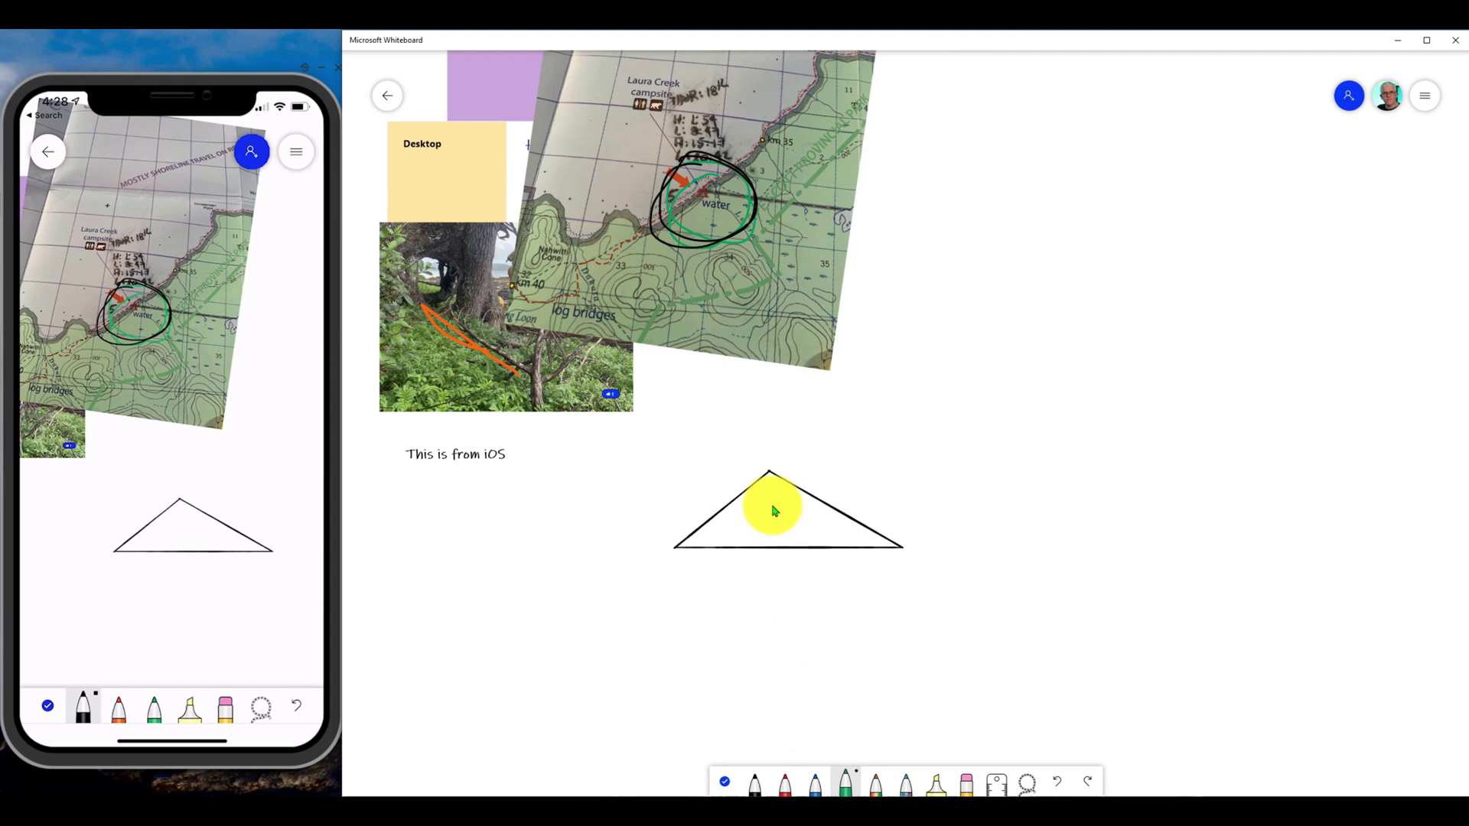
{"action": "mouse_move", "coordinate": [764, 499]}
{"action": "left_mouse_down"}
{"action": "mouse_move", "coordinate": [745, 511]}
{"action": "mouse_move", "coordinate": [765, 500]}
{"action": "mouse_move", "coordinate": [784, 528]}
{"action": "mouse_move", "coordinate": [814, 526]}
{"action": "left_mouse_up"}
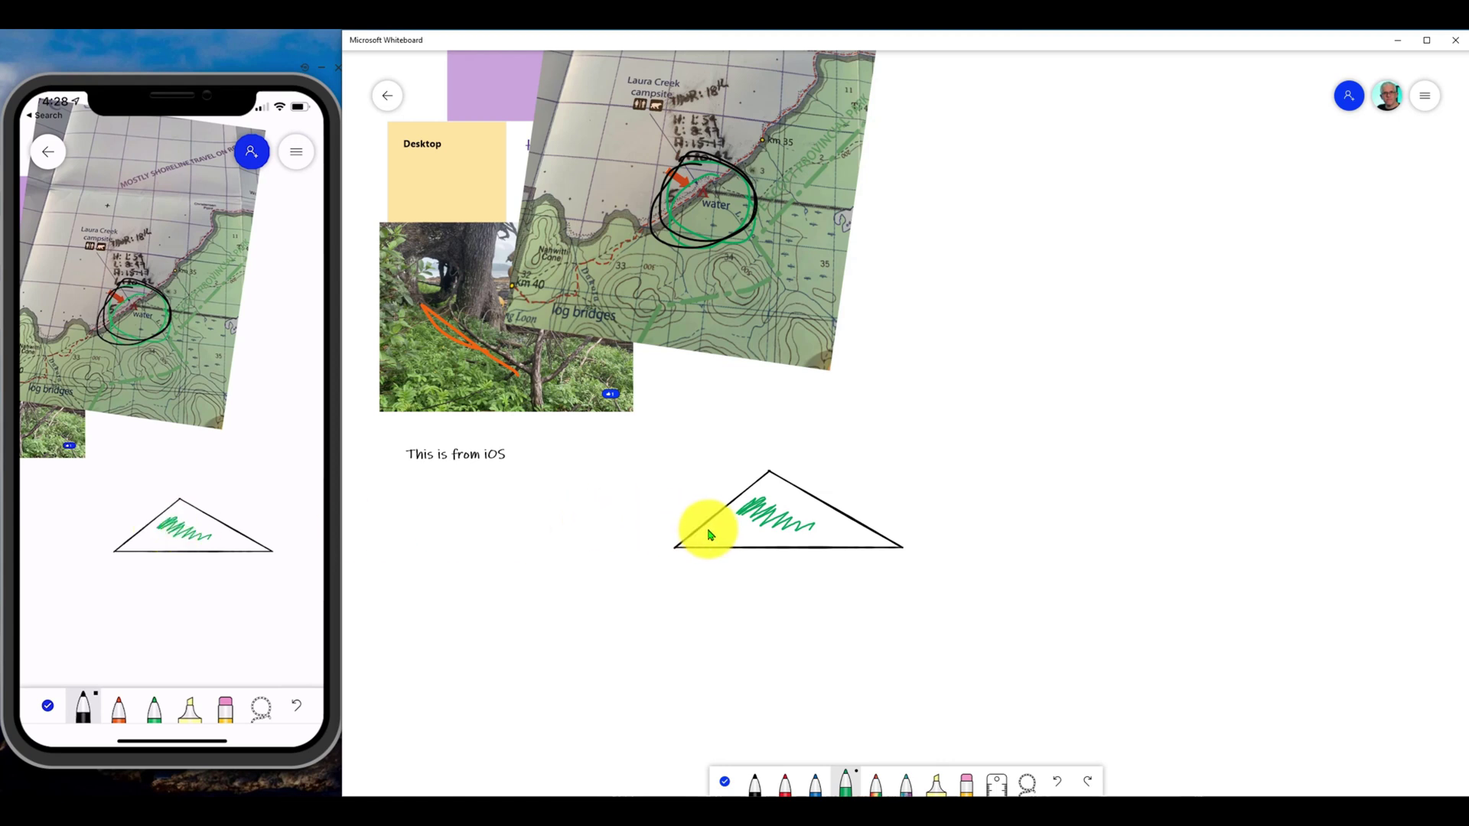
{"action": "left_click_drag", "start_coordinate": [702, 528], "coordinate": [796, 534]}
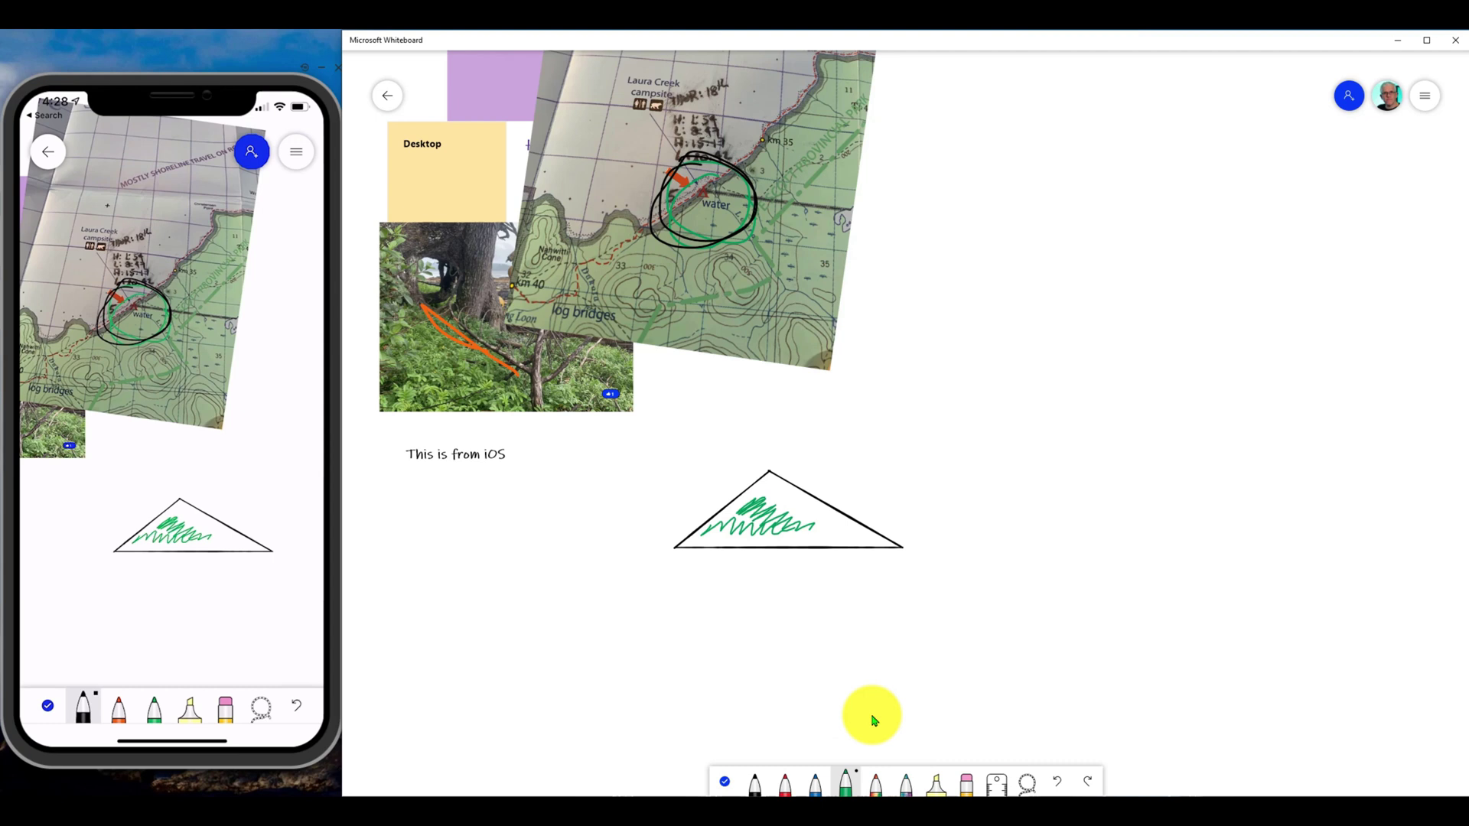
{"action": "left_click", "coordinate": [727, 784]}
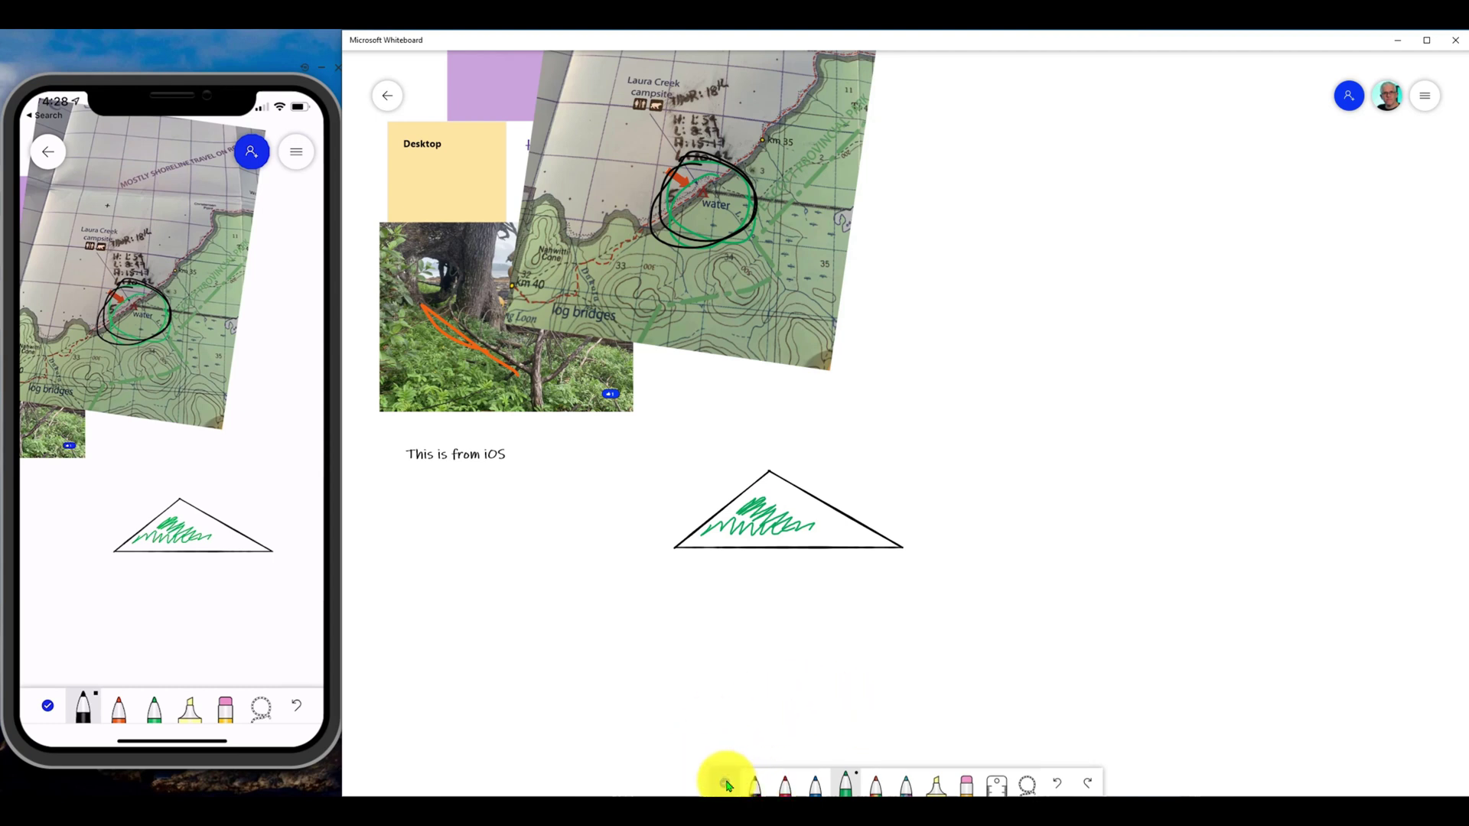
- Add a yellow sticky note reading "hello" and place it beside the triangle, below the tree photo
{"action": "left_click", "coordinate": [876, 781]}
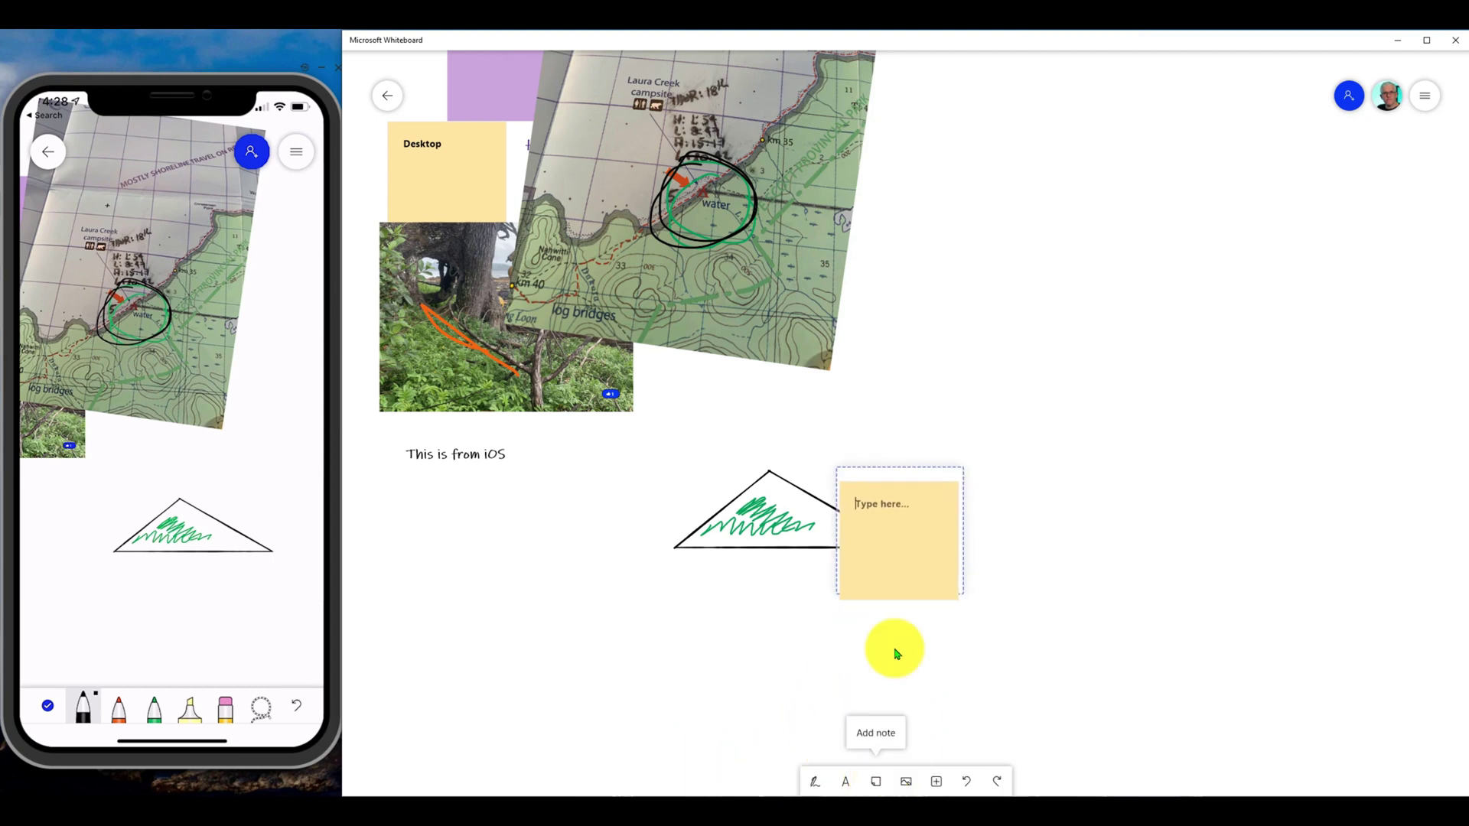
{"action": "left_click_drag", "start_coordinate": [895, 564], "coordinate": [620, 559]}
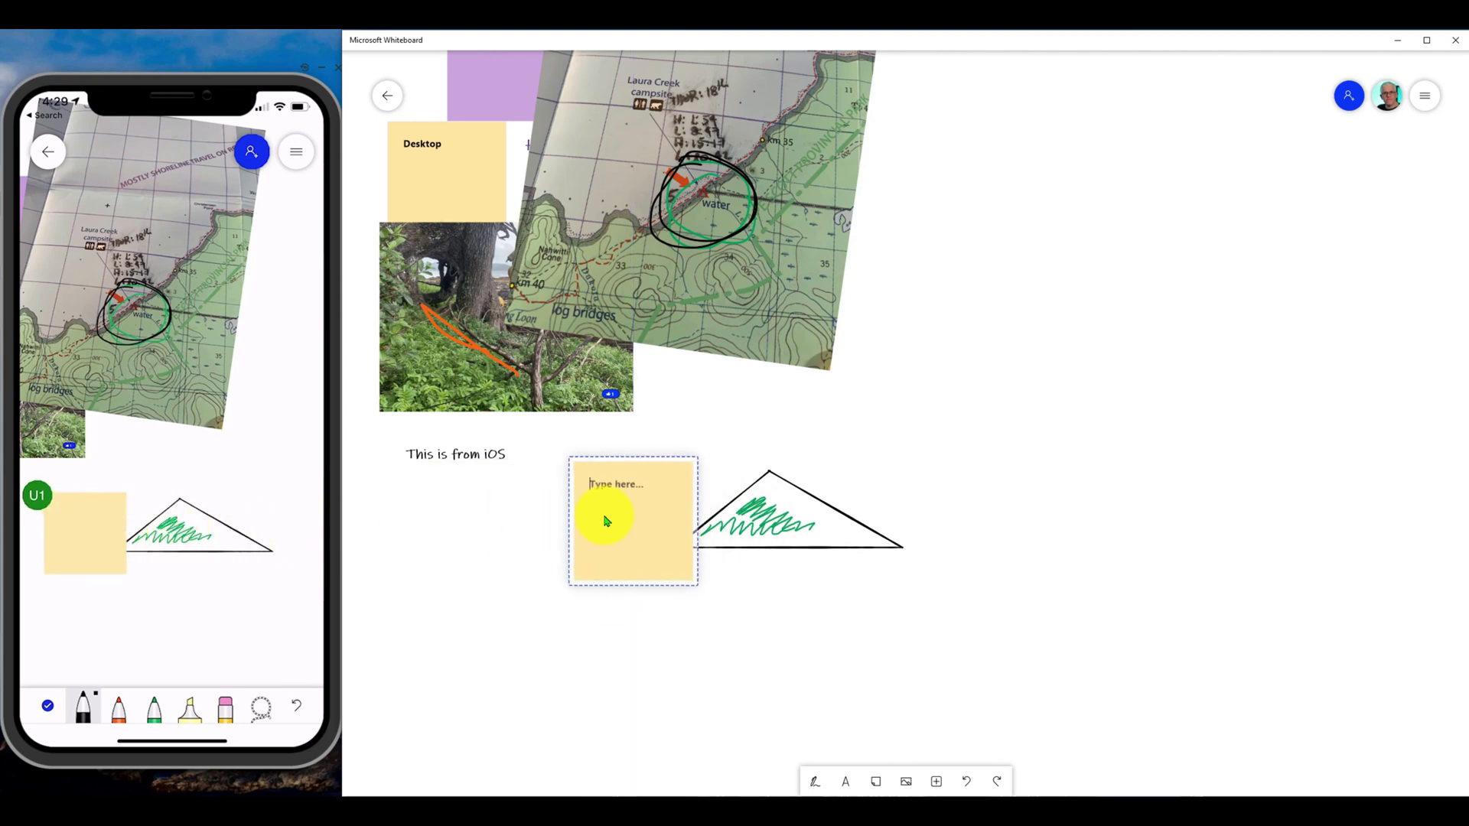
{"action": "type", "text": "hello"}
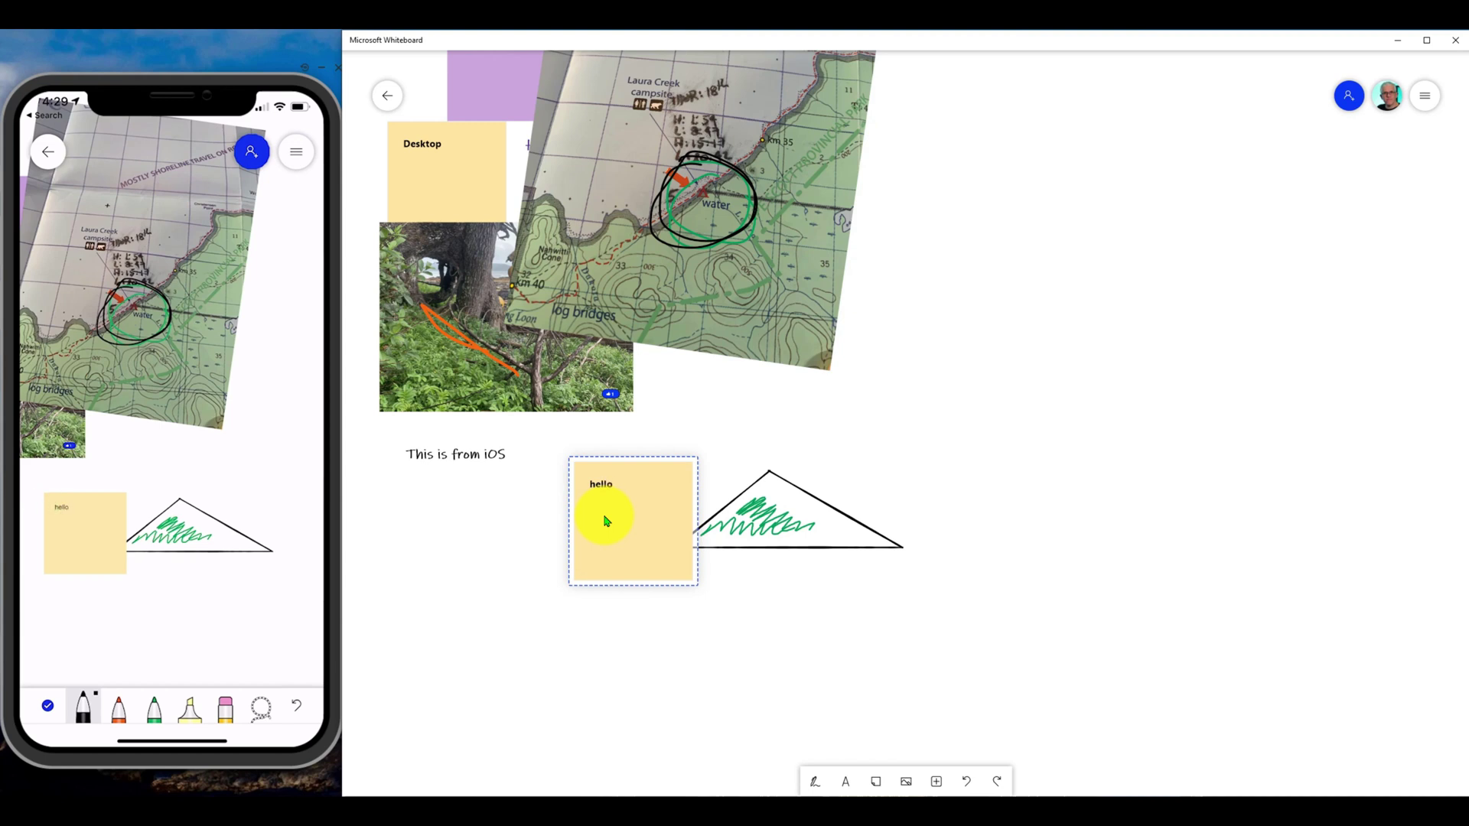
{"action": "left_click", "coordinate": [623, 600]}
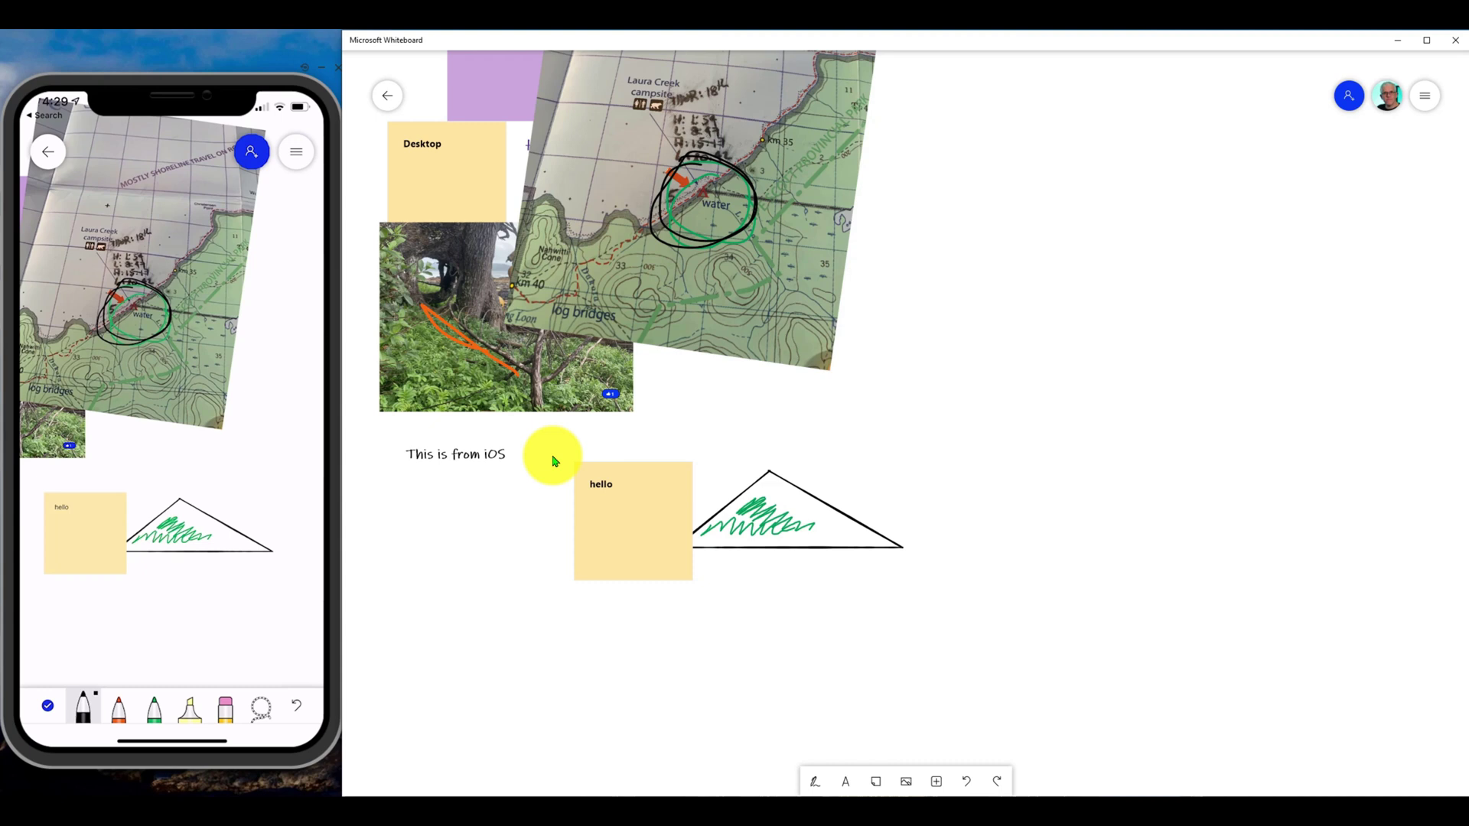
- Switch to the Pi 400 VNC Viewer session and open the shared "Join this Whiteboard!" board in Chromium
{"action": "key", "text": "alt+Tab"}
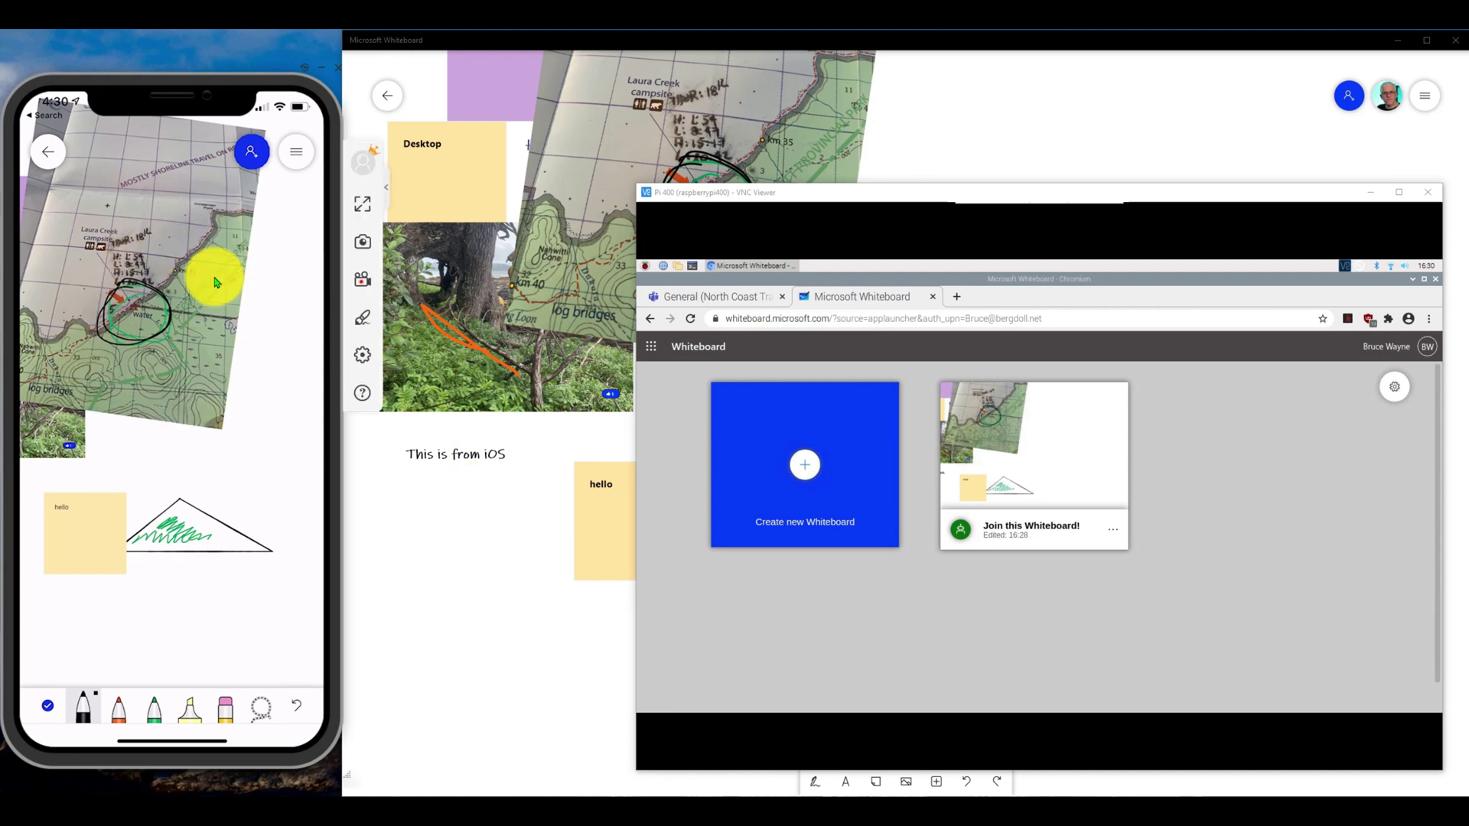
{"action": "left_click", "coordinate": [508, 544]}
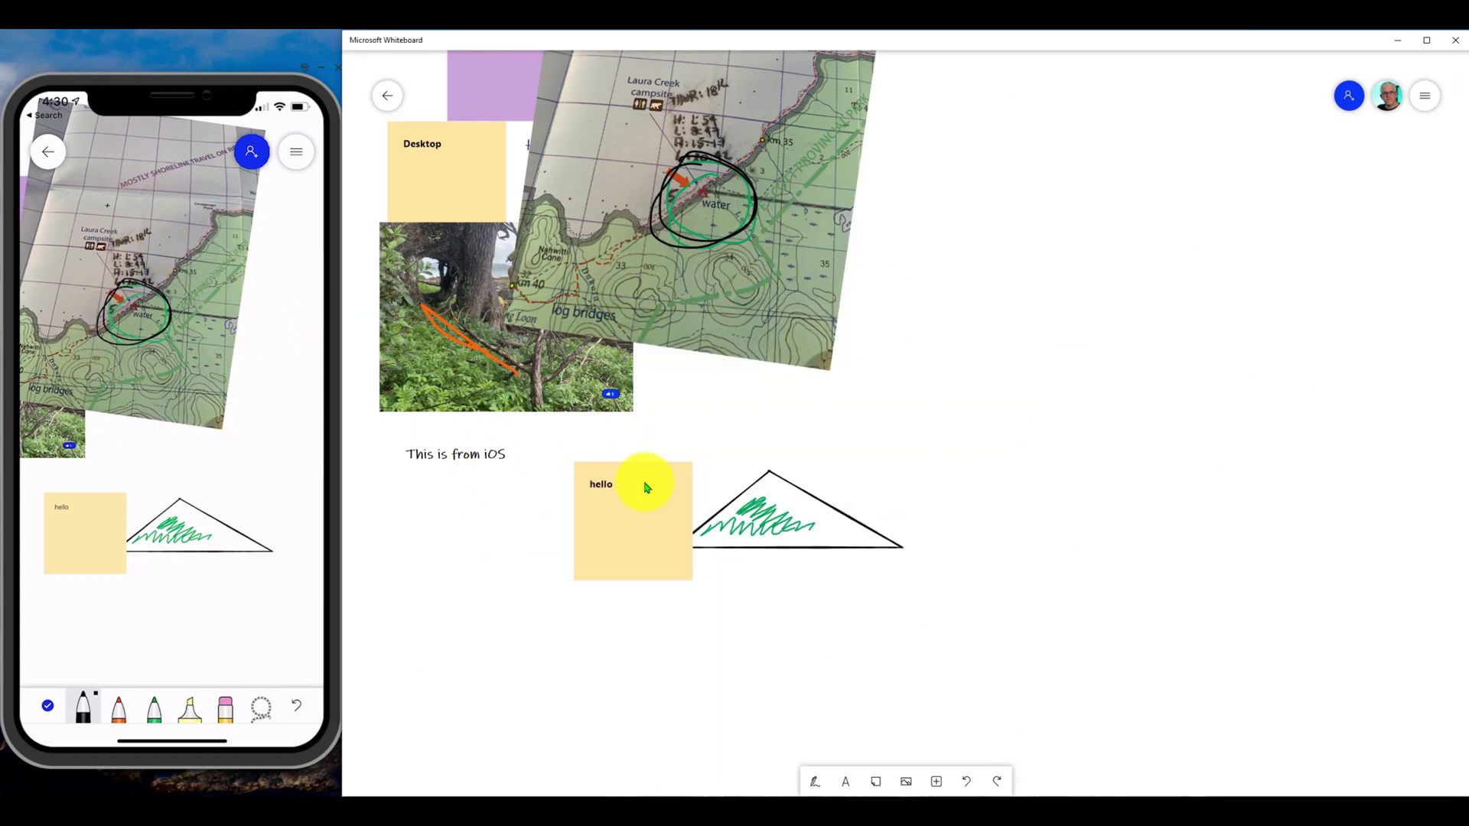
{"action": "left_click", "coordinate": [917, 823]}
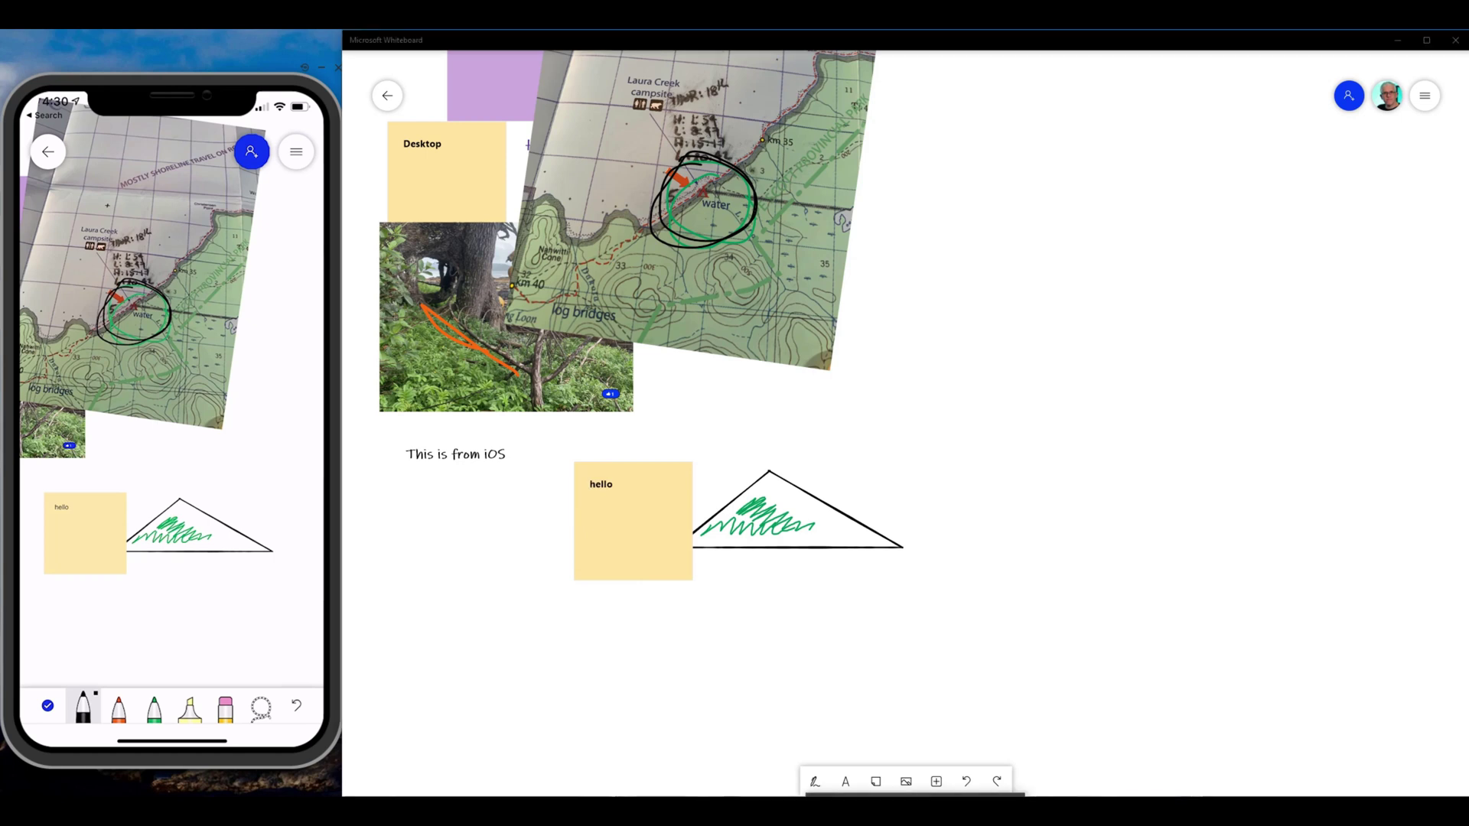
{"action": "left_click", "coordinate": [960, 813]}
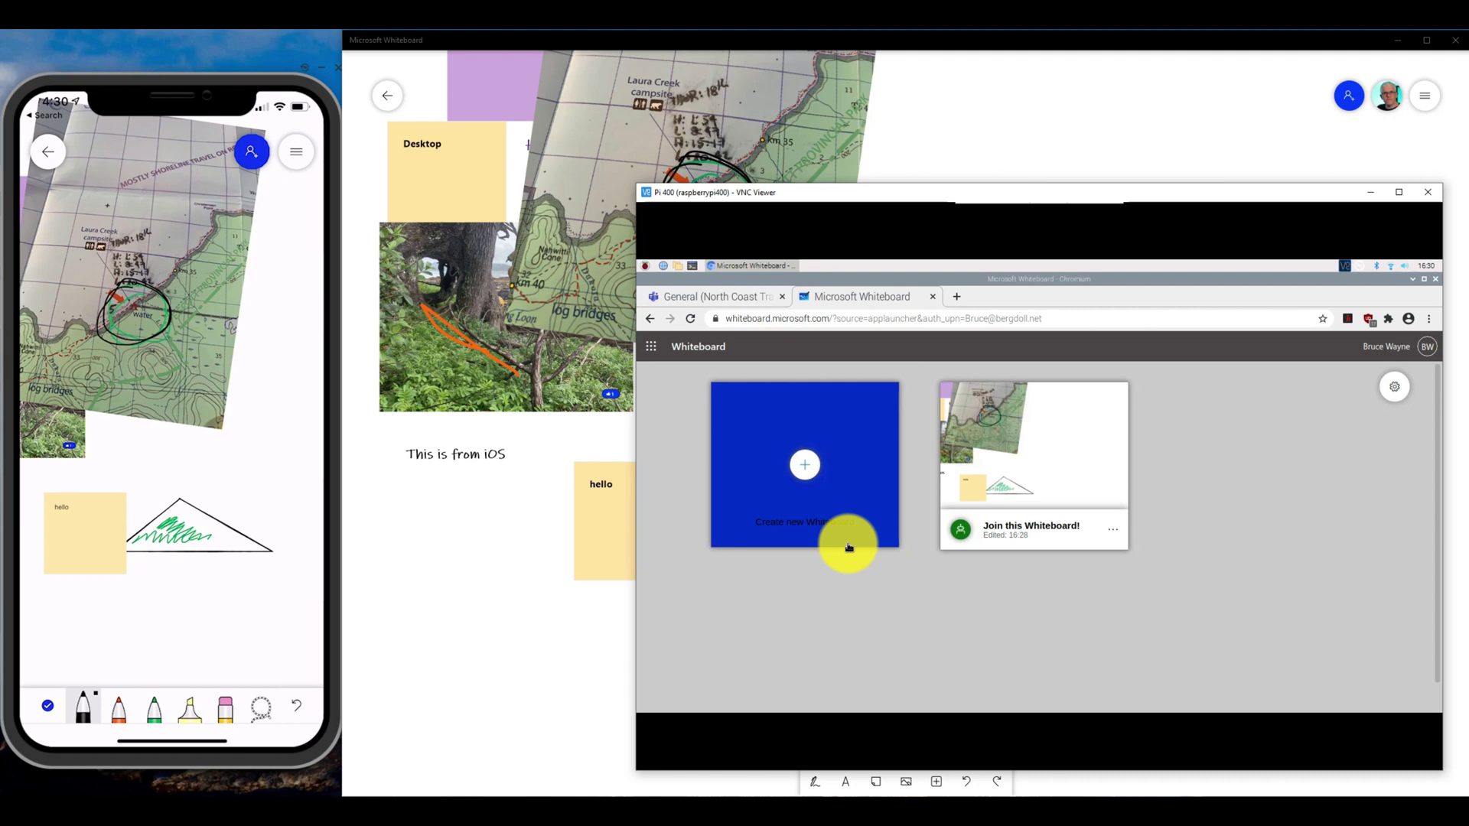
{"action": "left_click", "coordinate": [1036, 451]}
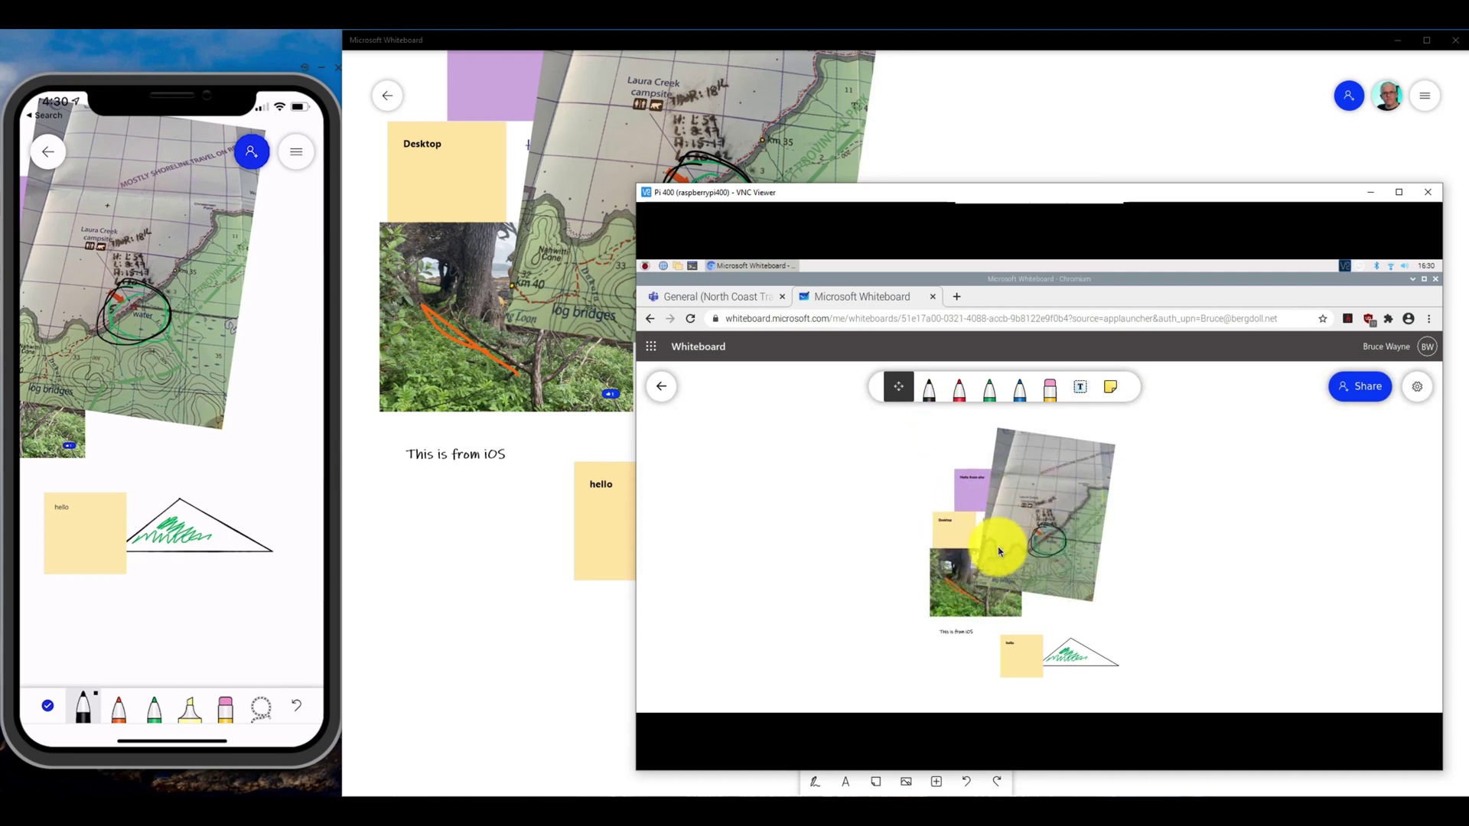
- Look over the shared board's contents in the browser and view the participant roster in the desktop Whiteboard app
{"action": "scroll", "coordinate": [922, 545], "scroll_direction": "up", "scroll_amount": 2}
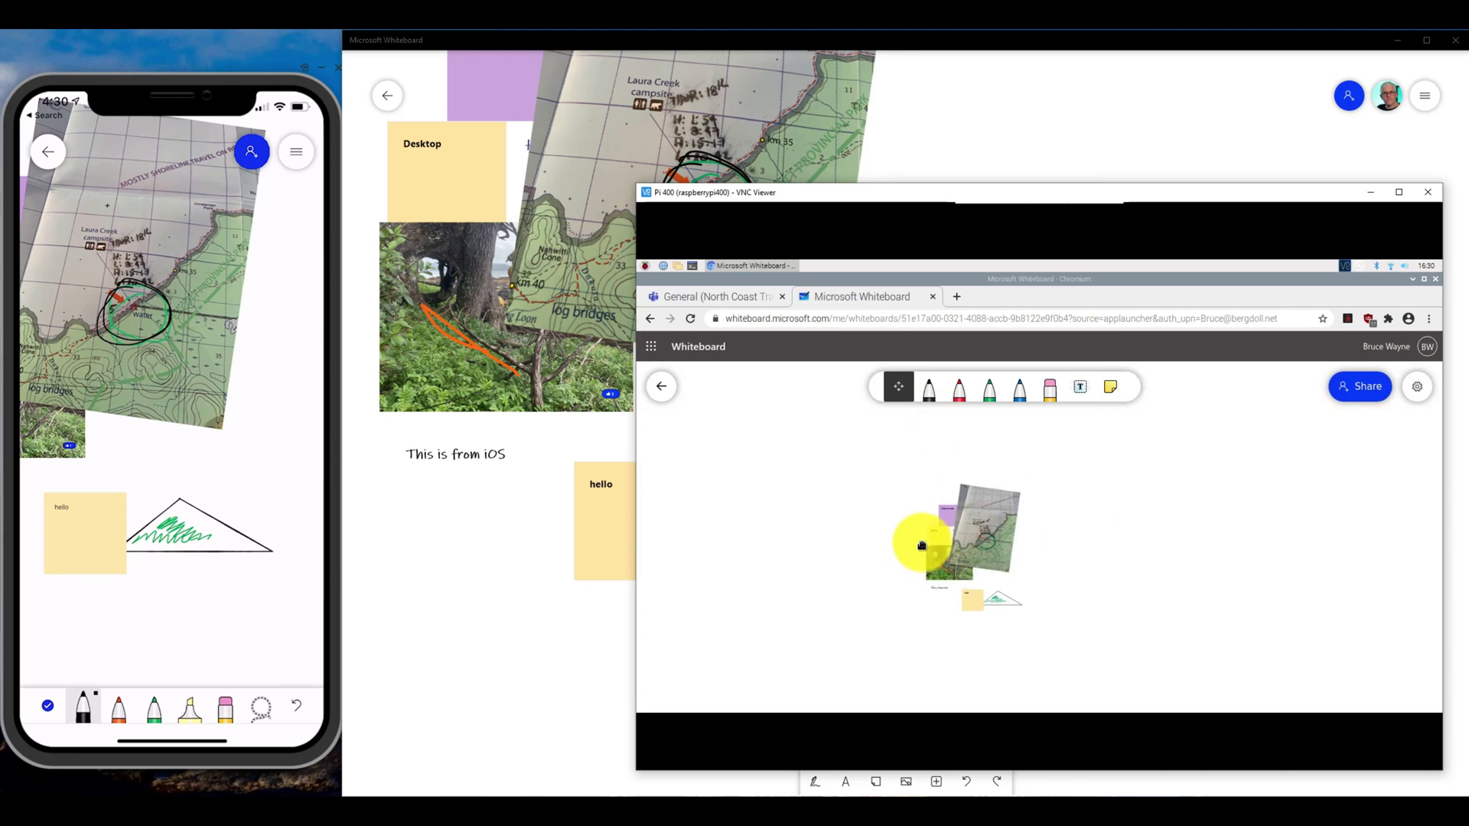
{"action": "scroll", "coordinate": [922, 546], "scroll_direction": "up", "scroll_amount": 2}
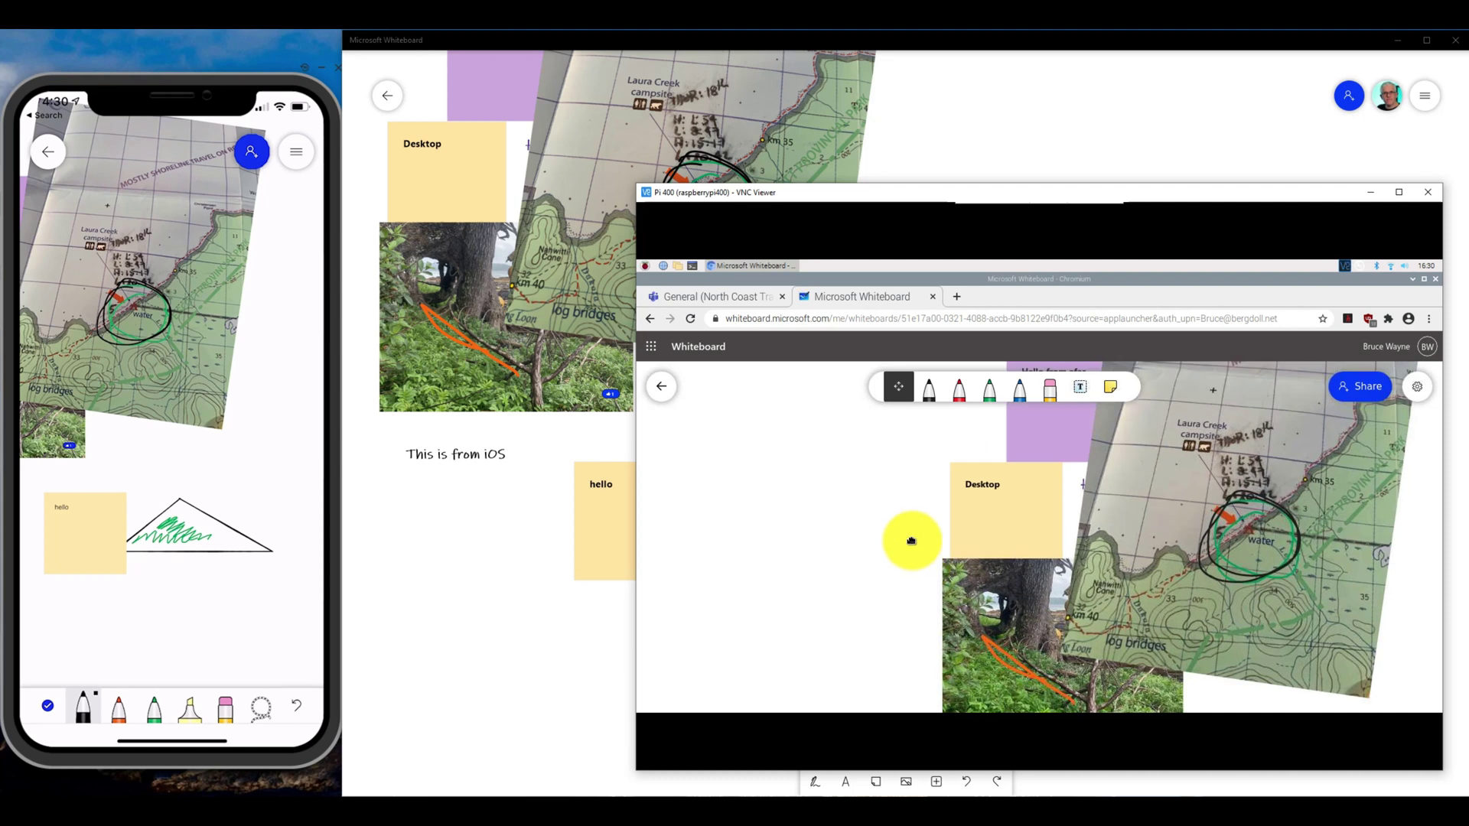
{"action": "scroll", "coordinate": [911, 538], "scroll_direction": "down", "scroll_amount": 3}
{"action": "scroll", "coordinate": [879, 538], "scroll_direction": "down", "scroll_amount": 3}
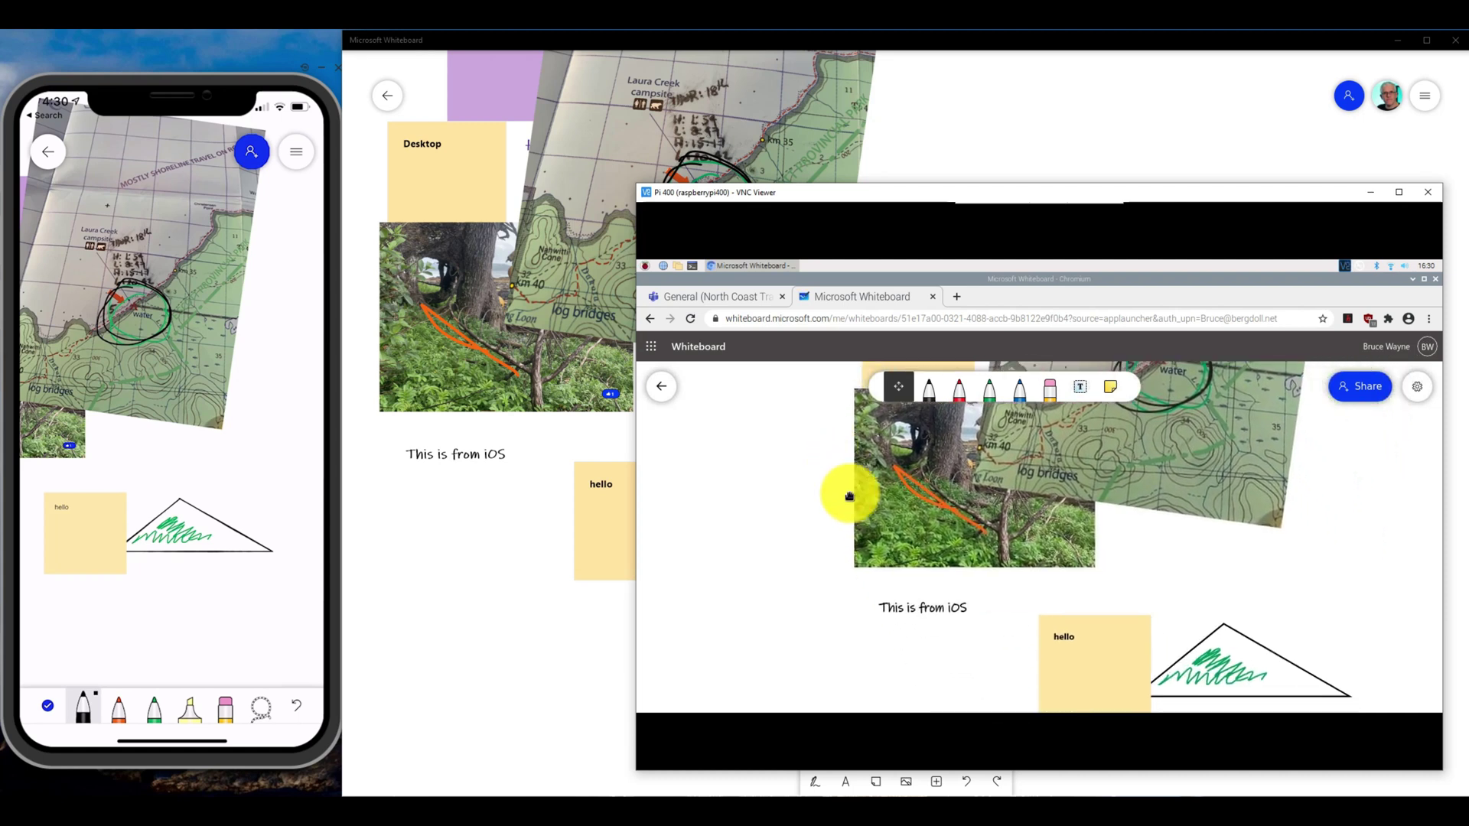
{"action": "scroll", "coordinate": [872, 505], "scroll_direction": "down", "scroll_amount": 2}
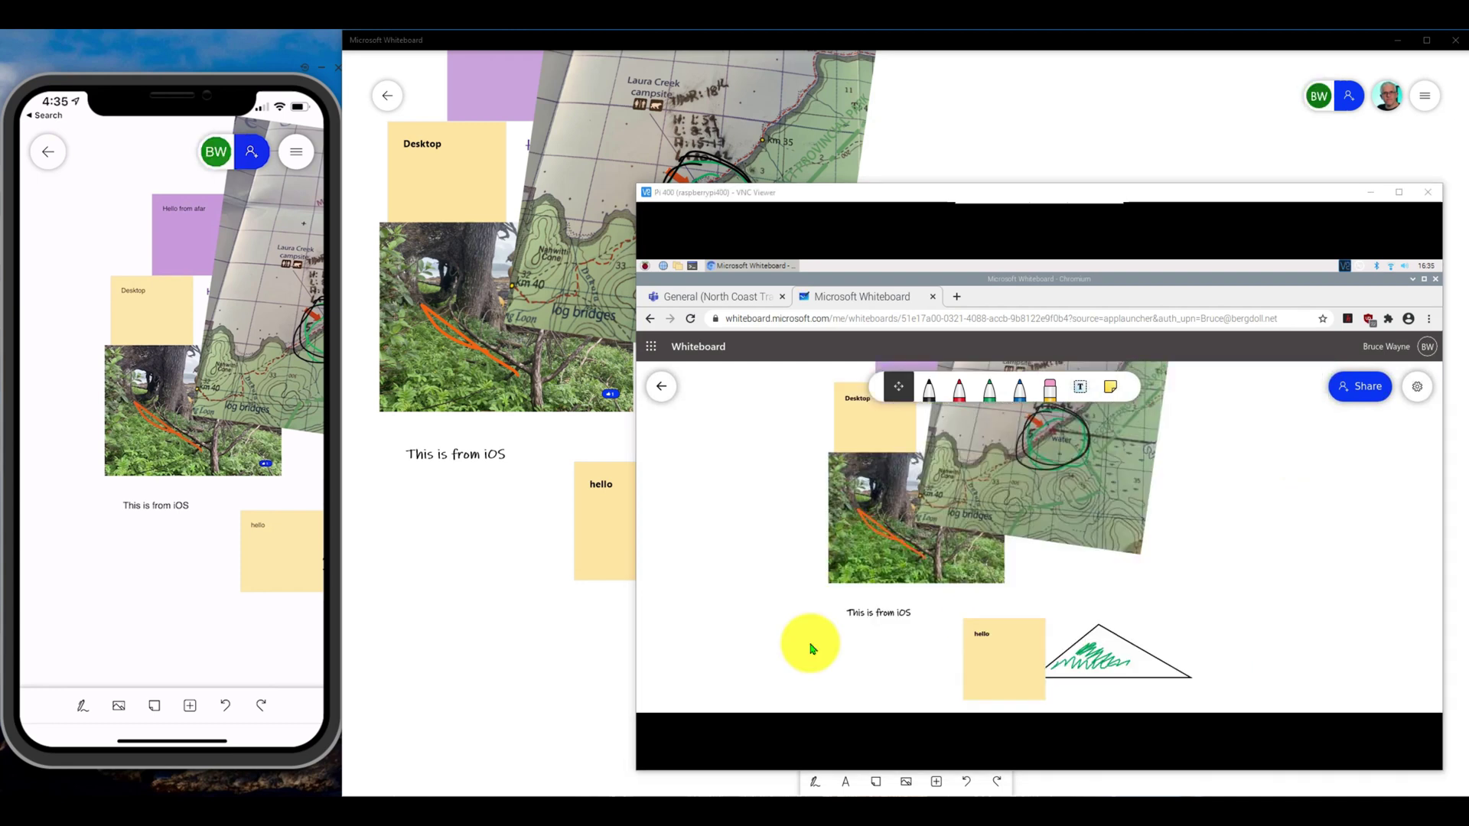
{"action": "left_click", "coordinate": [1319, 102]}
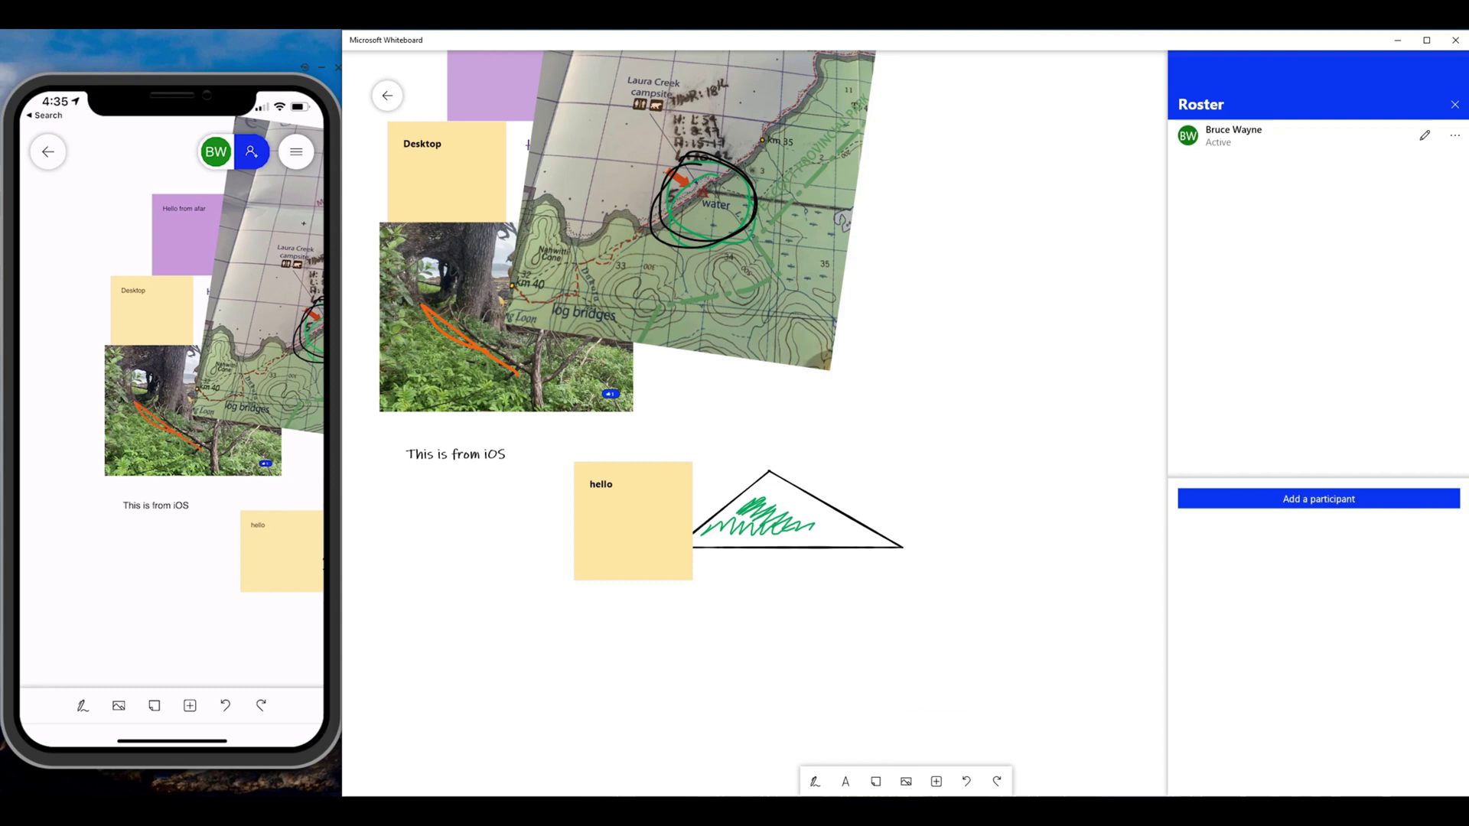
- In the VNC Viewer browser session, add a sticky note, colour it green and move it beside the "This is from iOS" text
{"action": "left_click", "coordinate": [885, 815]}
{"action": "left_click", "coordinate": [916, 800]}
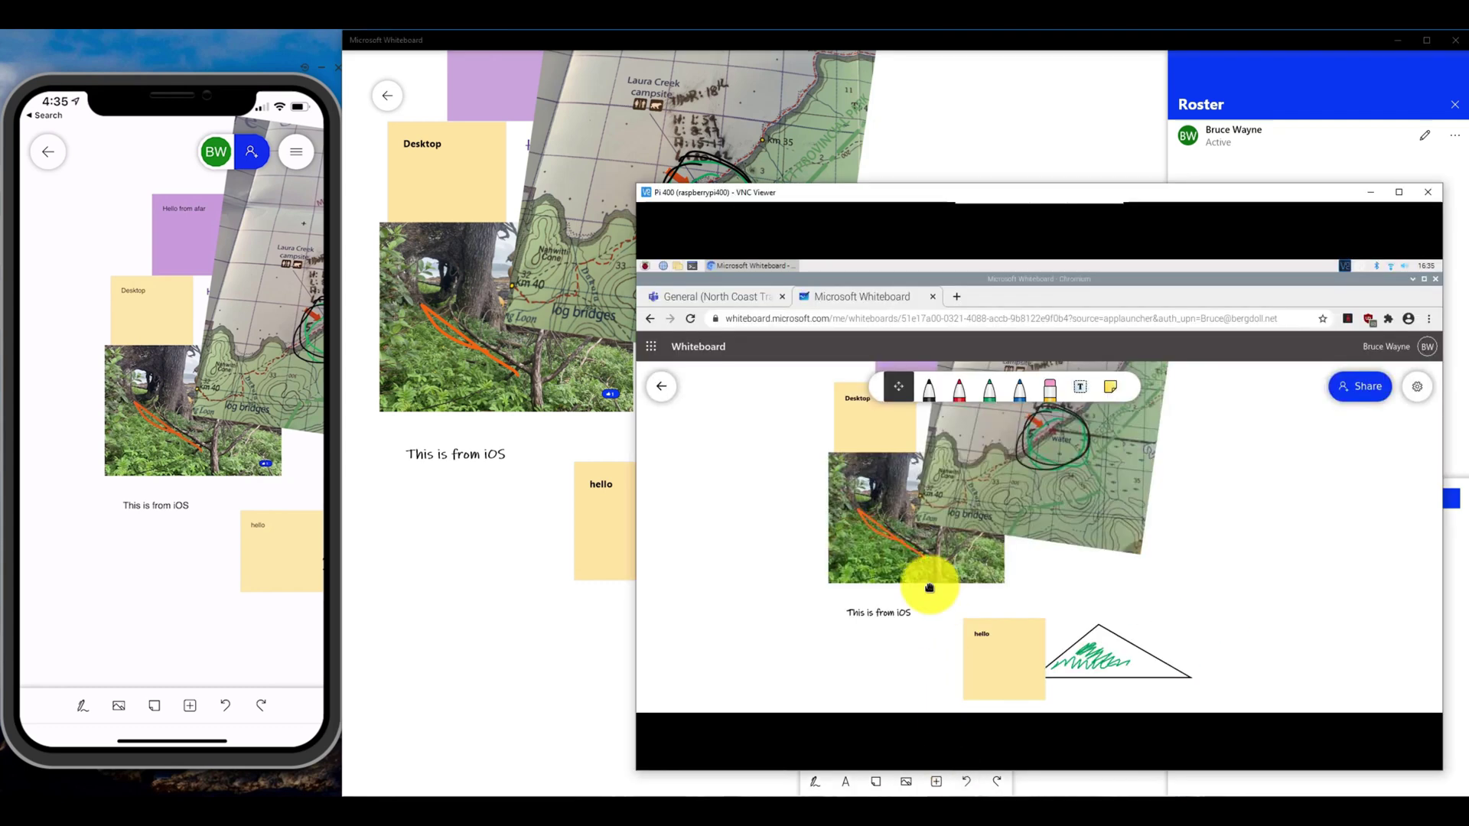
{"action": "left_click", "coordinate": [1110, 388]}
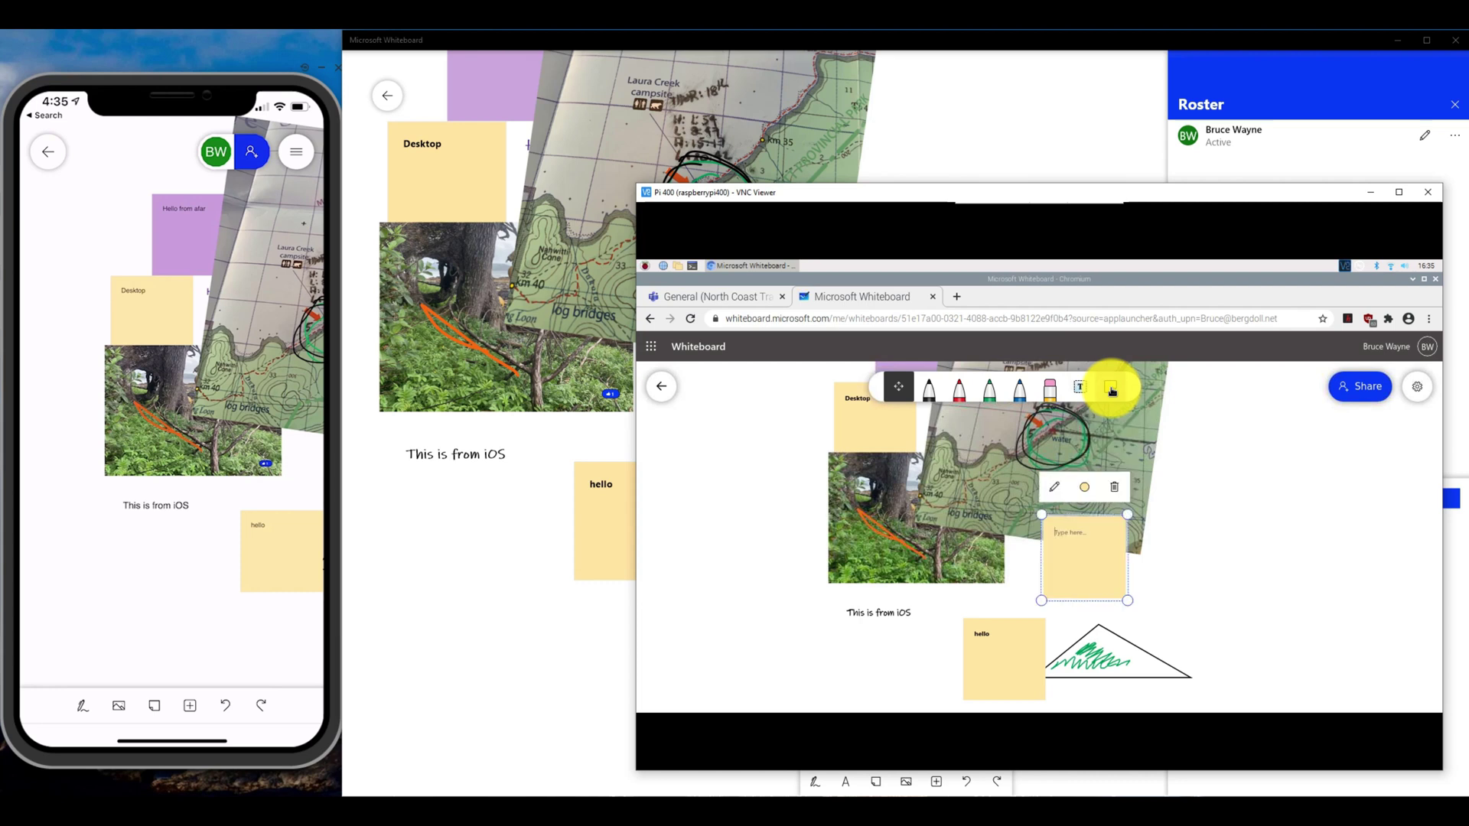
{"action": "left_click", "coordinate": [1085, 489]}
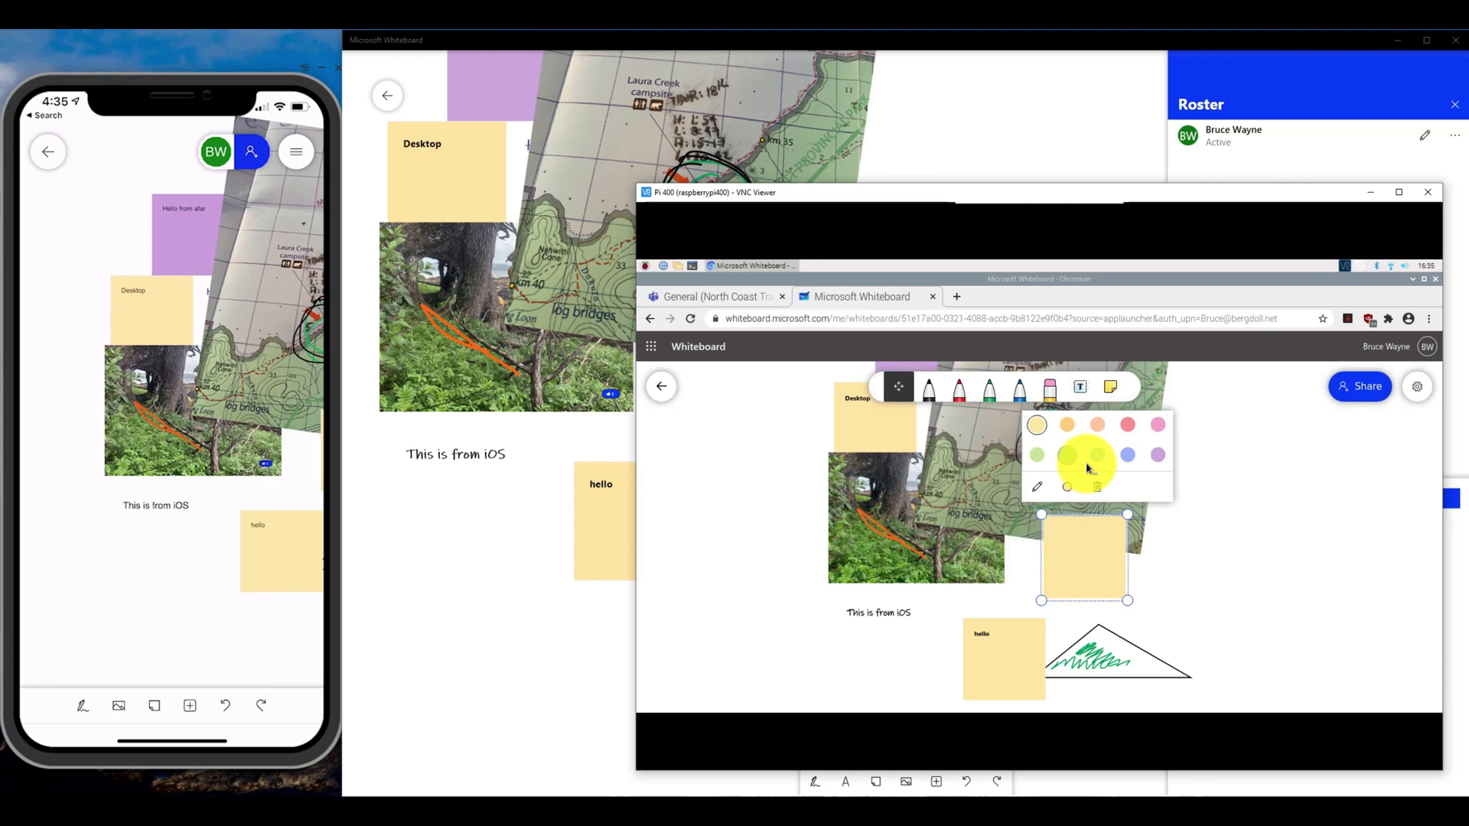
{"action": "left_click", "coordinate": [1096, 457]}
{"action": "left_click_drag", "start_coordinate": [1092, 548], "coordinate": [830, 635]}
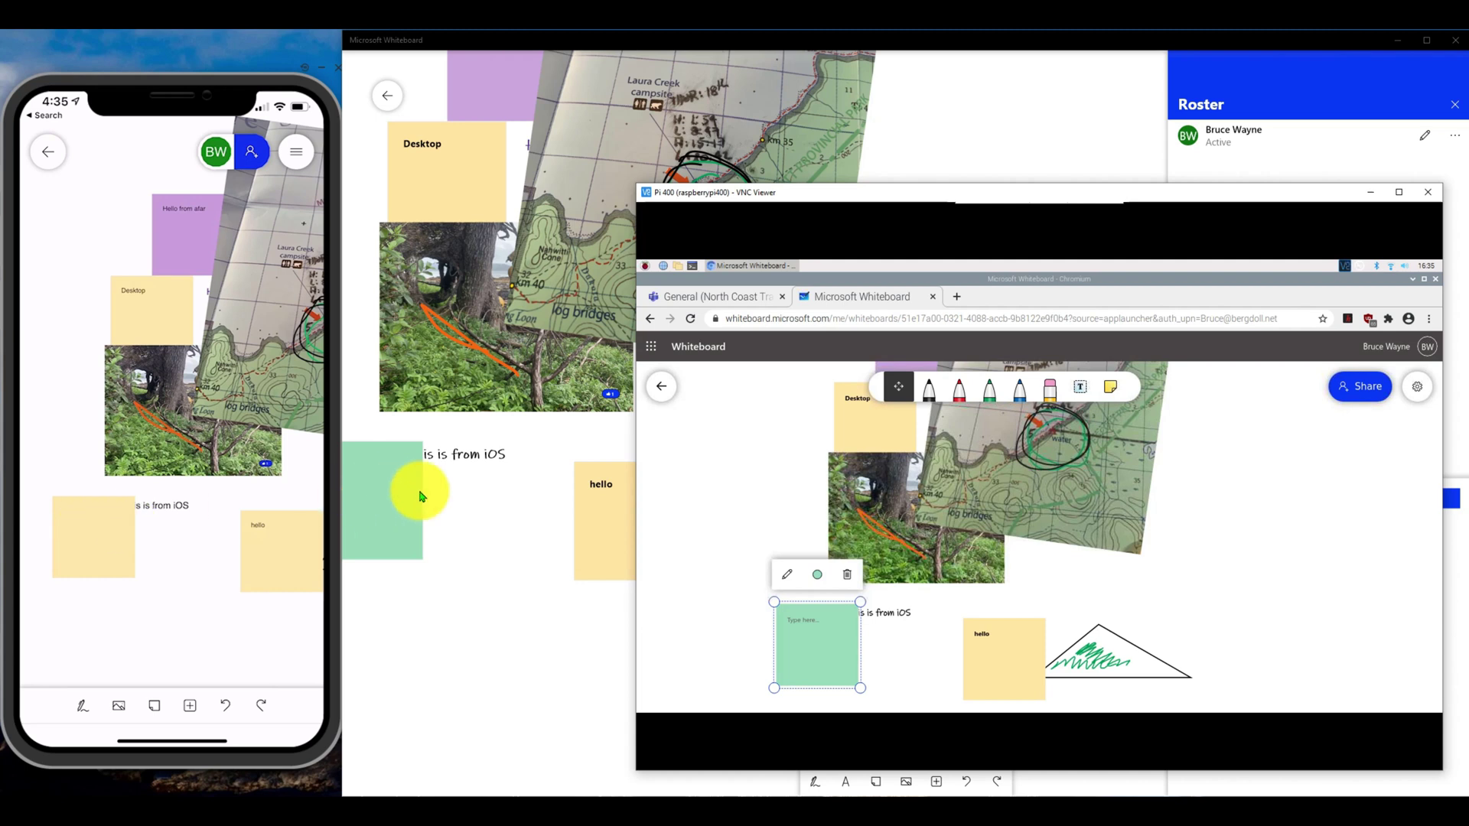
- Recolour the green sticky note to periwinkle blue in the VNC Viewer browser session and enter a short greeting on it
{"action": "left_click", "coordinate": [816, 576]}
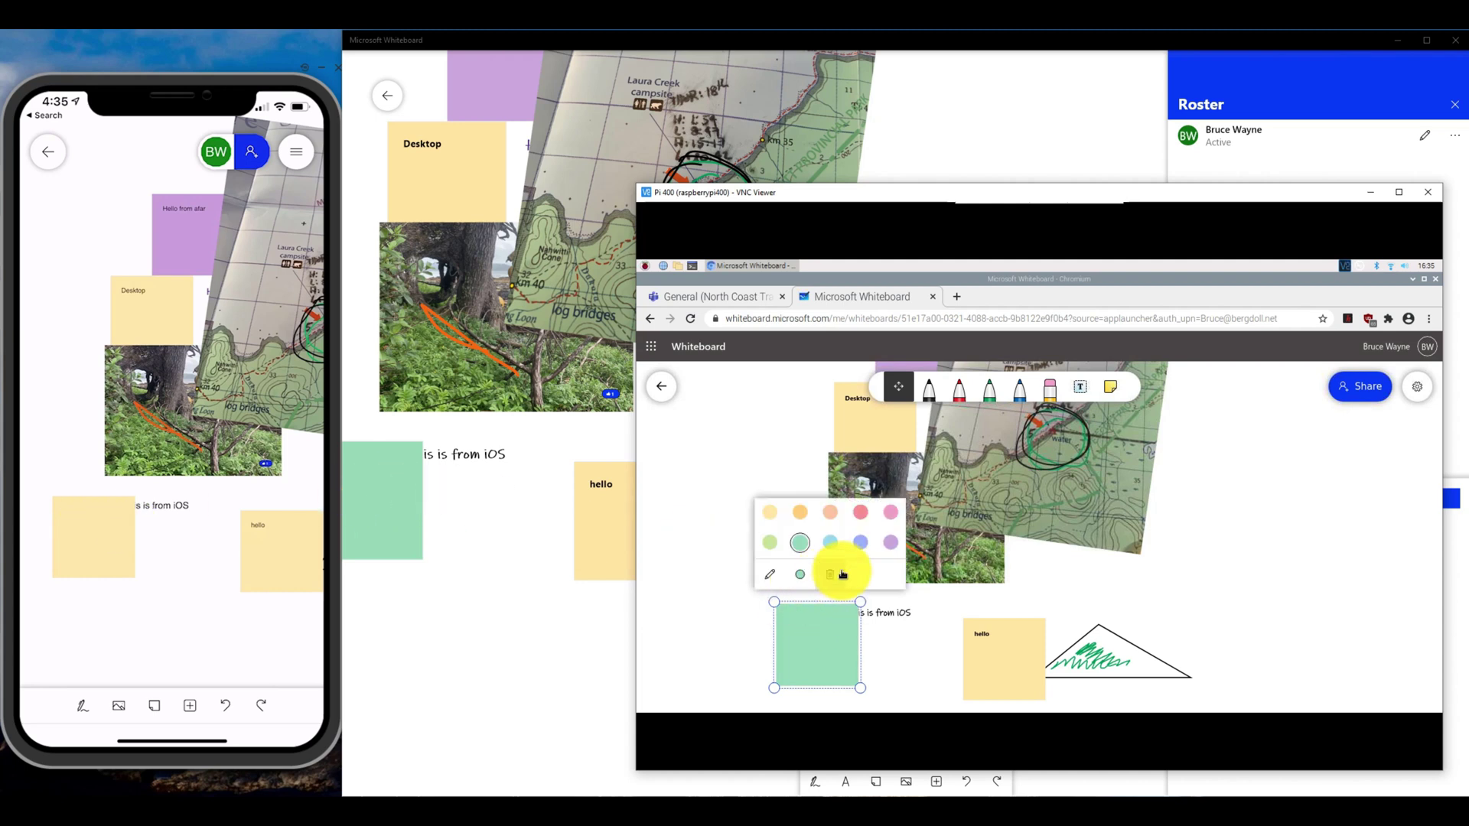
{"action": "left_click", "coordinate": [861, 545]}
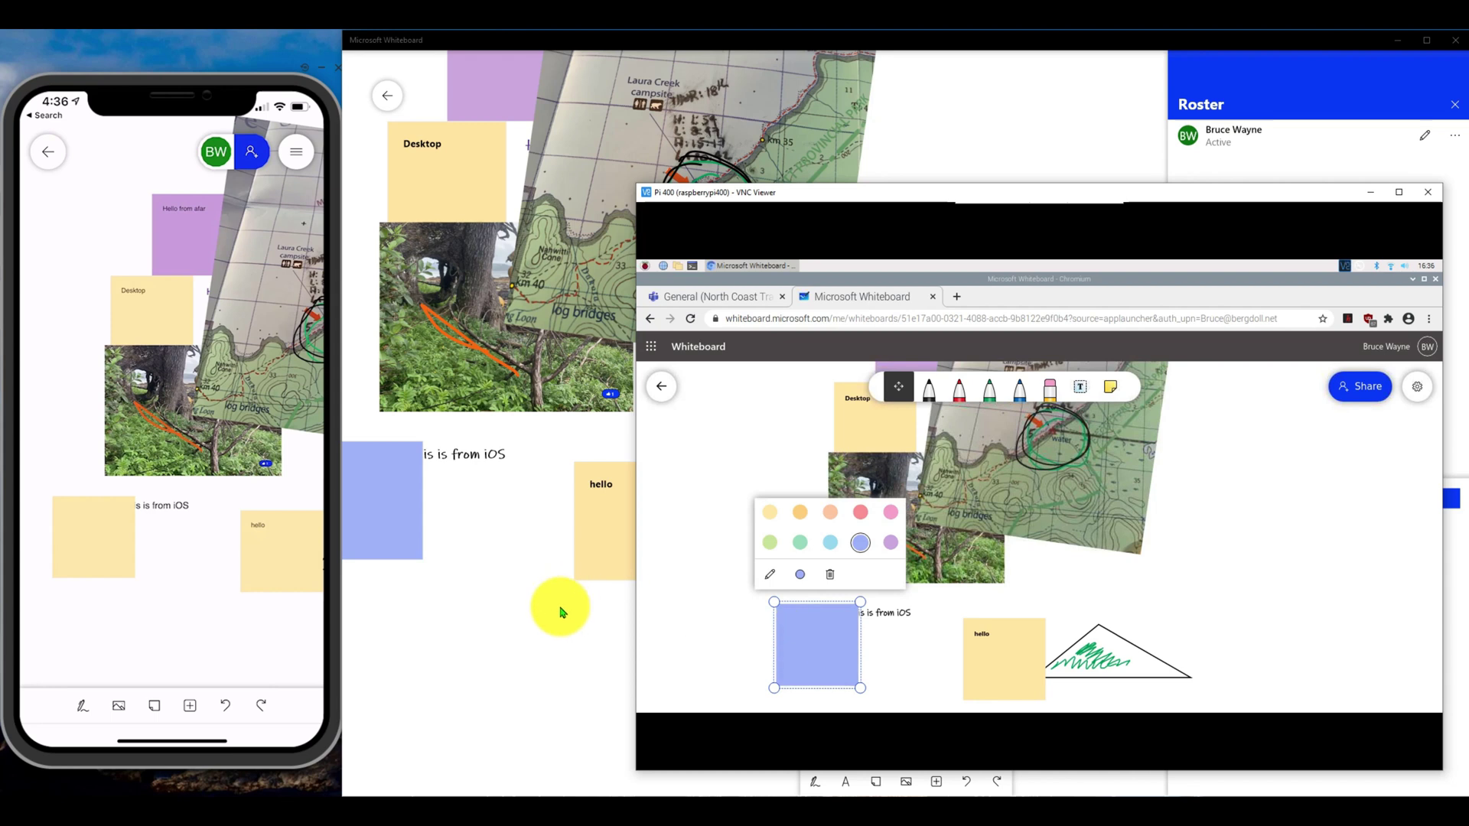
{"action": "left_click", "coordinate": [498, 572]}
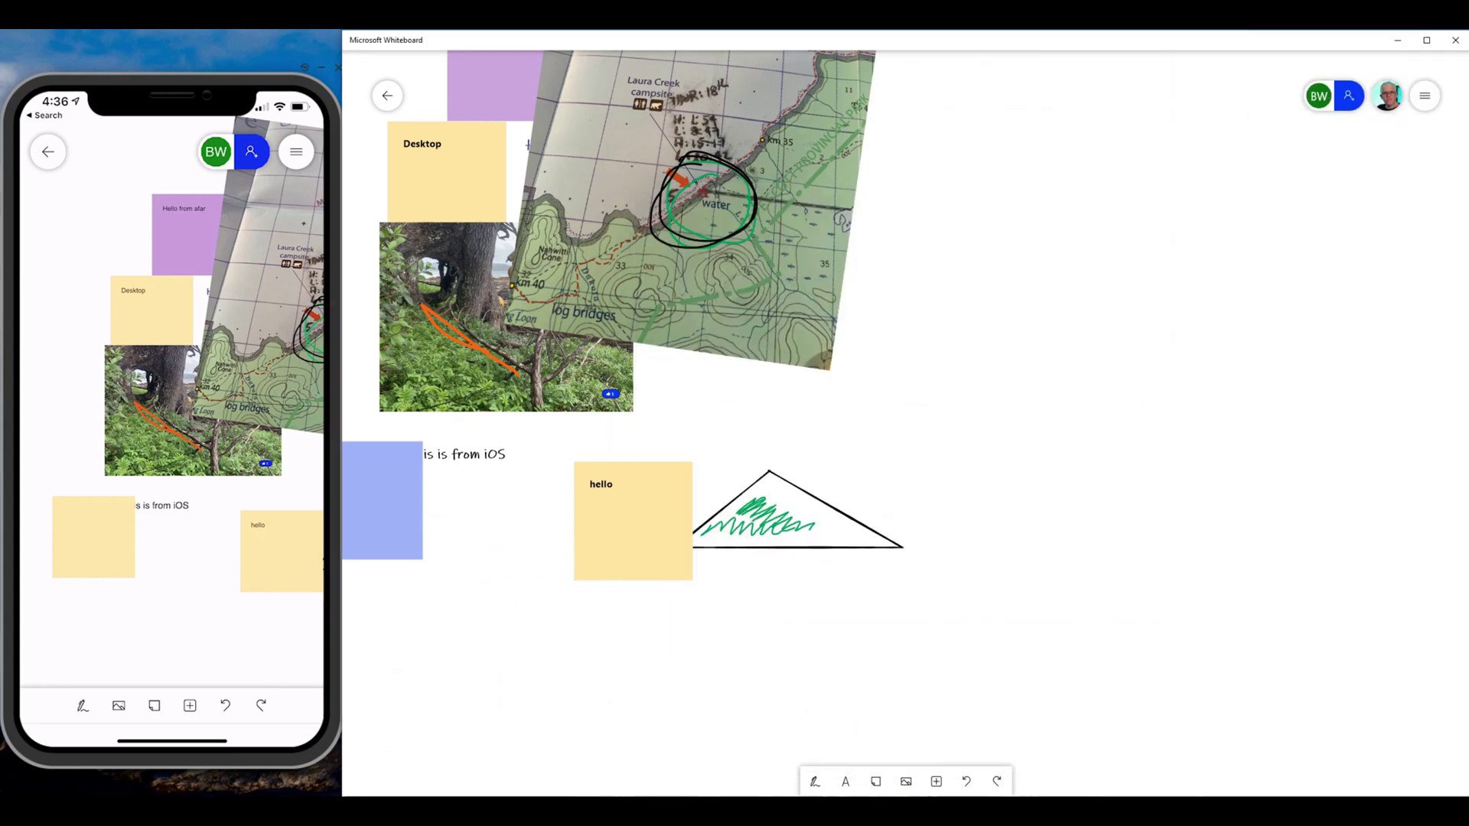
{"action": "left_click", "coordinate": [887, 824]}
{"action": "left_click", "coordinate": [921, 796]}
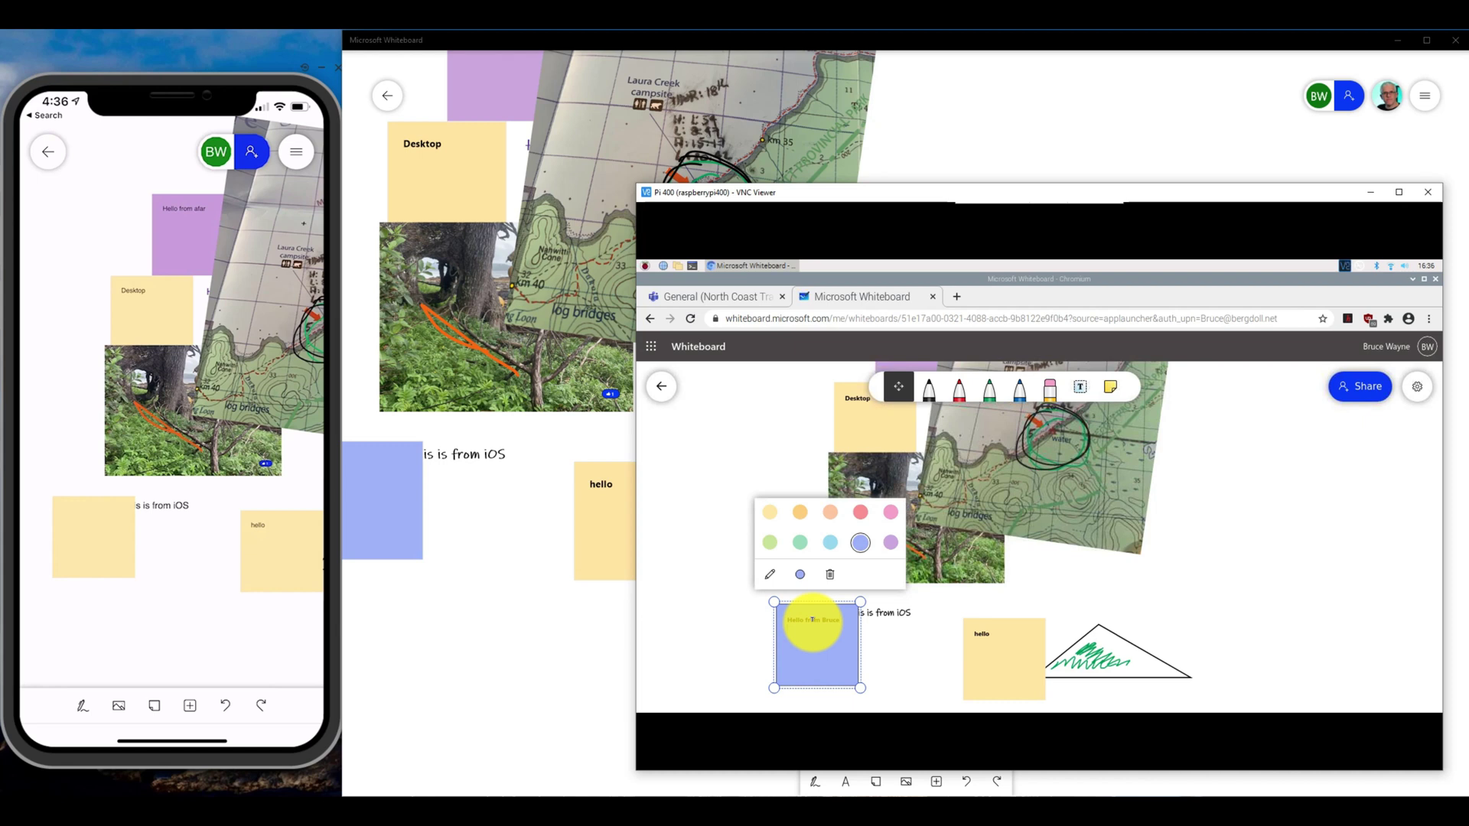
{"action": "left_click", "coordinate": [903, 658]}
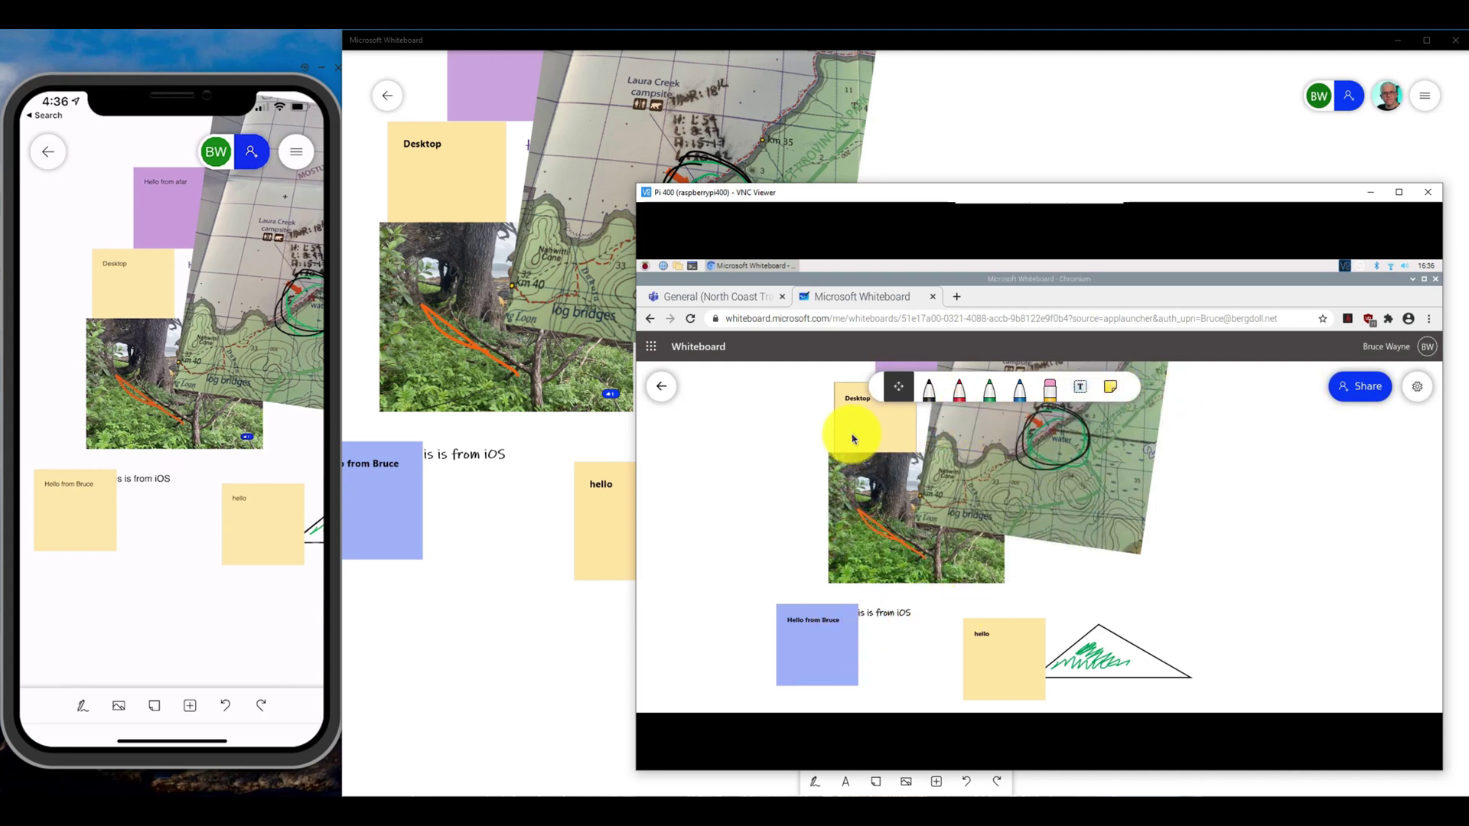
- Examine the blue greeting note on the browser, desktop and phone boards and bring the VNC Viewer window back up
{"action": "left_click_drag", "start_coordinate": [913, 647], "coordinate": [925, 600]}
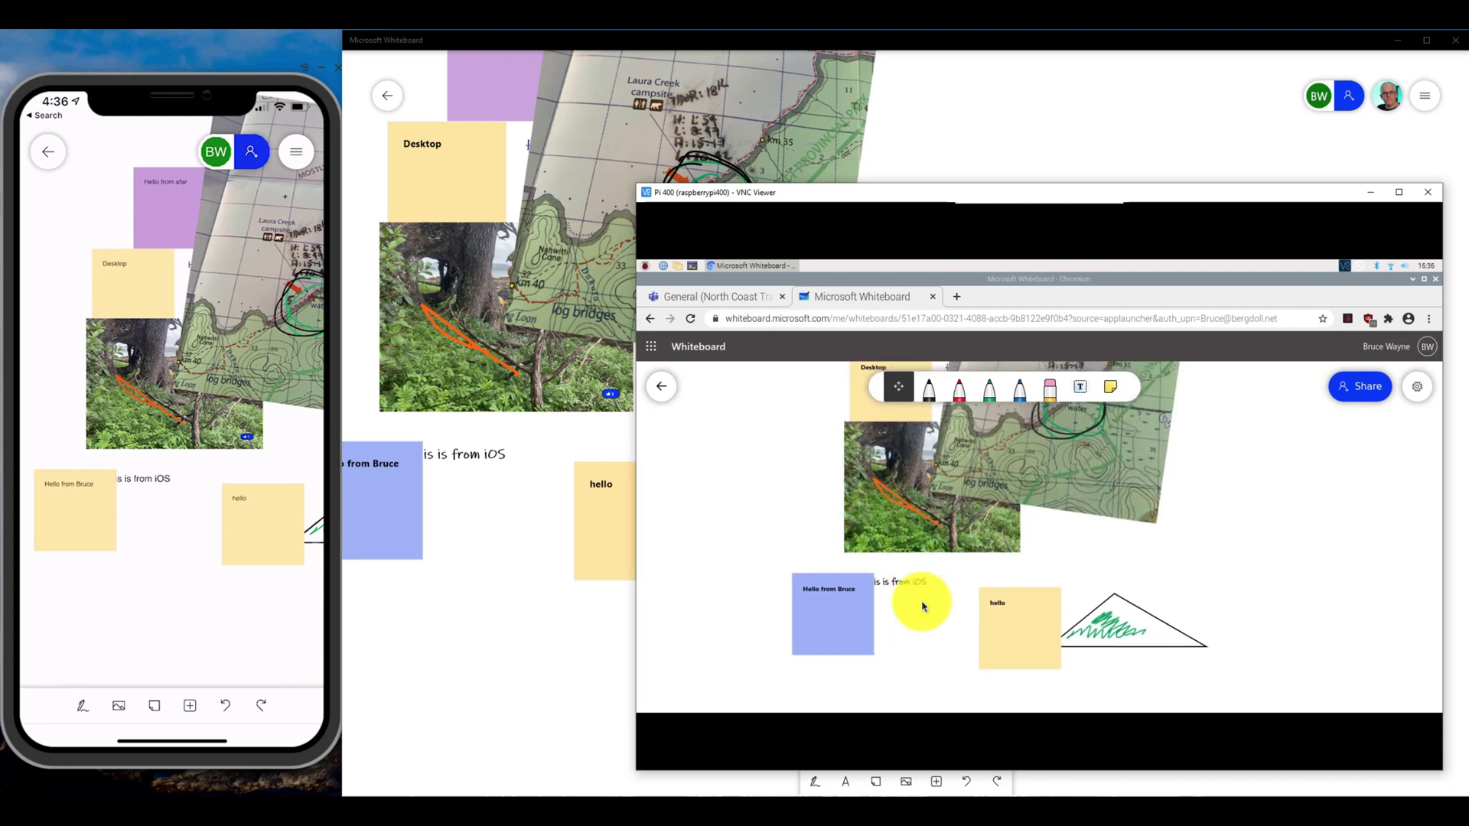
{"action": "left_click", "coordinate": [486, 507]}
{"action": "left_click_drag", "start_coordinate": [487, 507], "coordinate": [610, 537]}
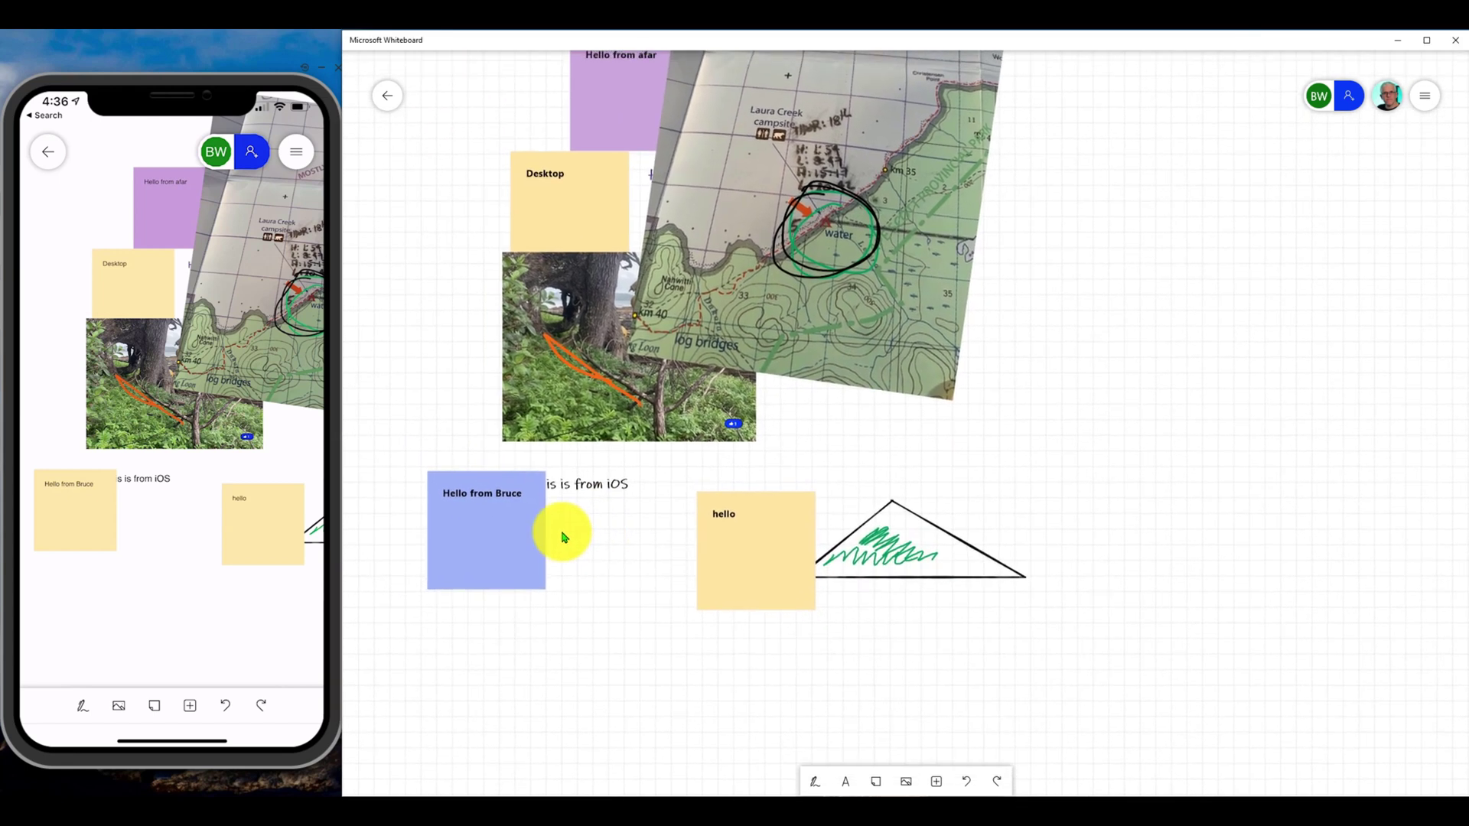
{"action": "left_click", "coordinate": [249, 580]}
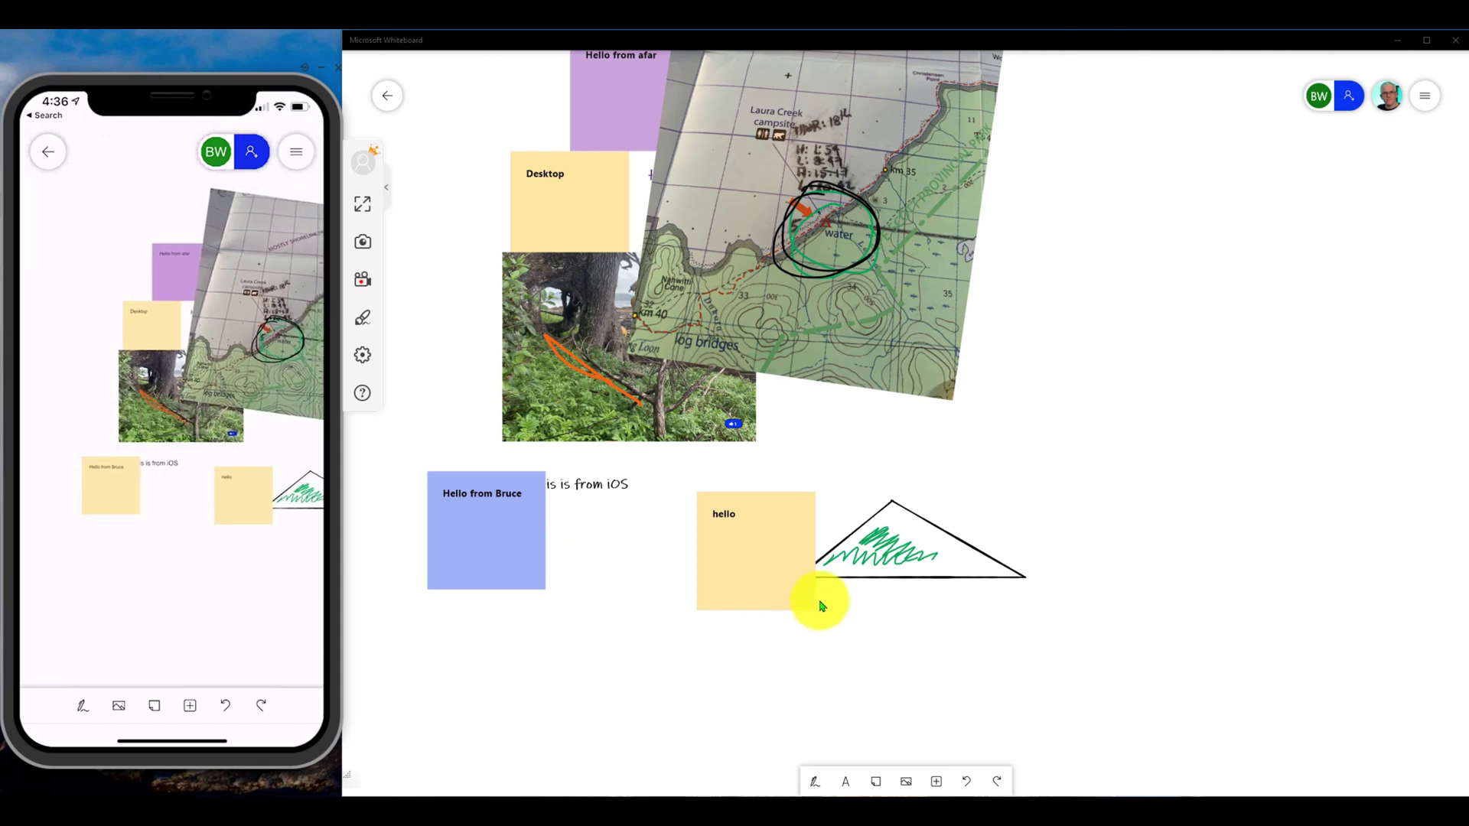
{"action": "left_click", "coordinate": [884, 811]}
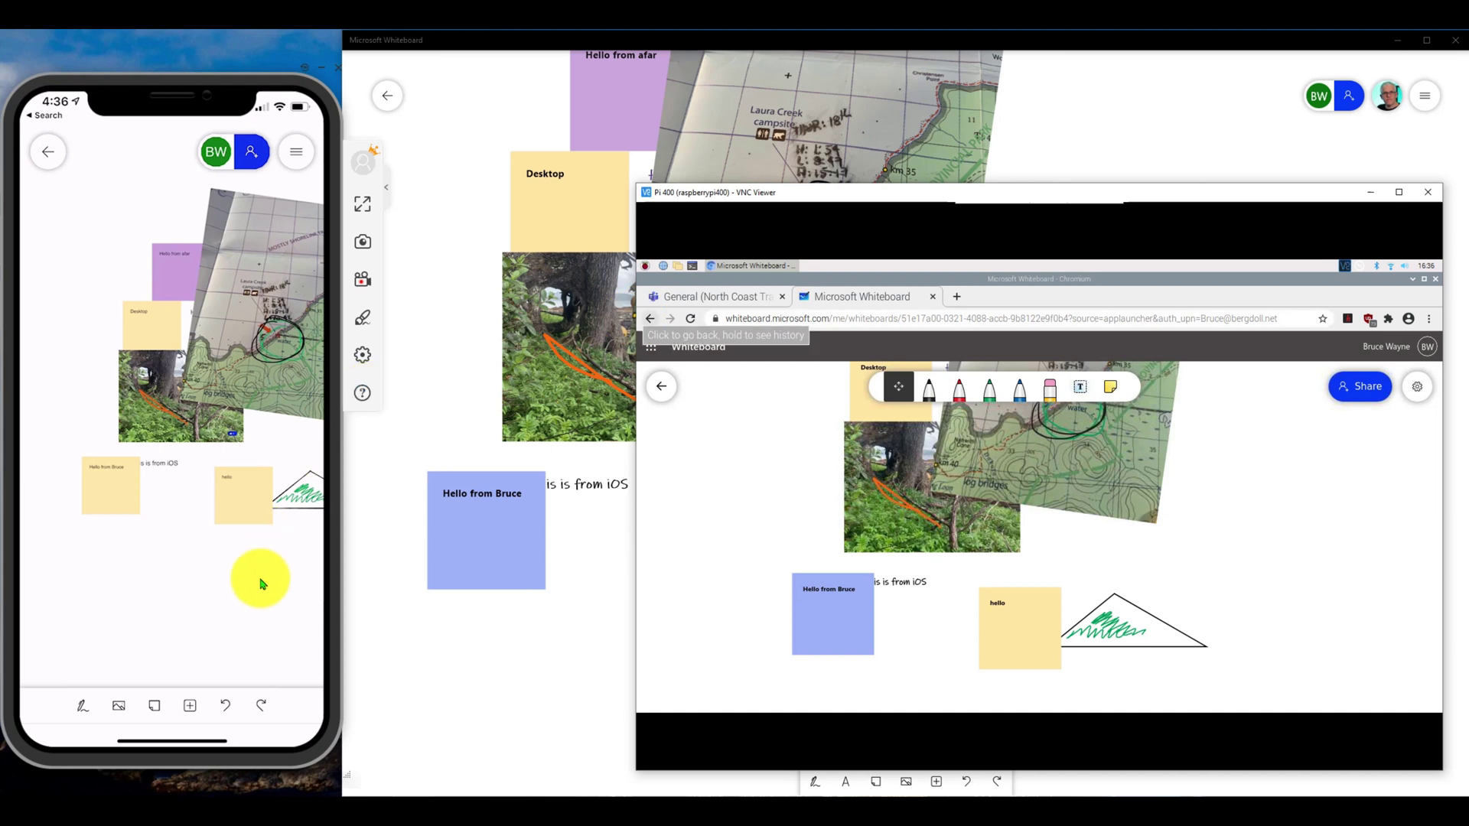
- In the phone app, add a yellow sticky note reading "Another IOS note" above the "hello" note
{"action": "left_click", "coordinate": [213, 576]}
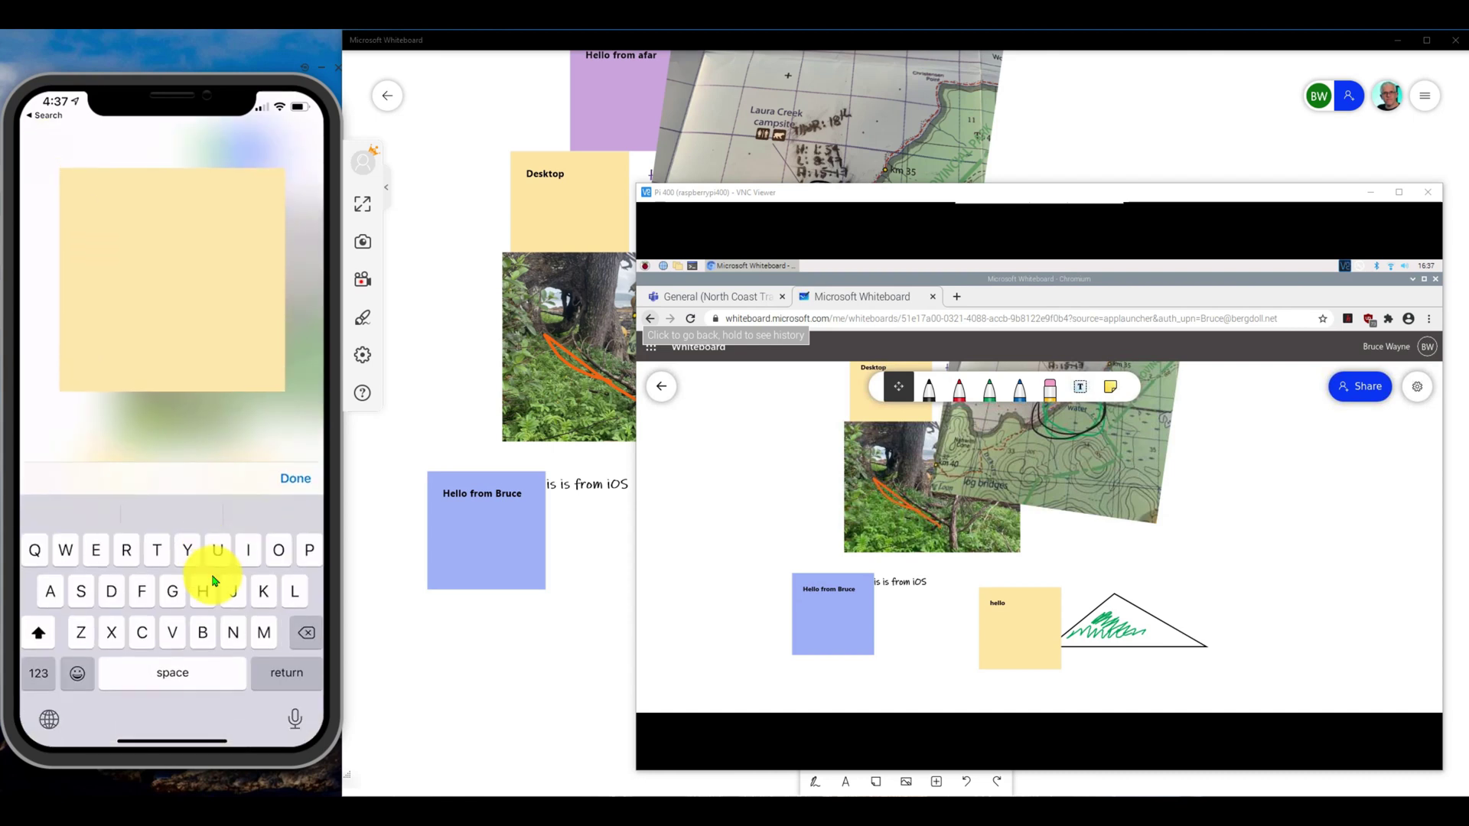
{"action": "type", "text": "About her"}
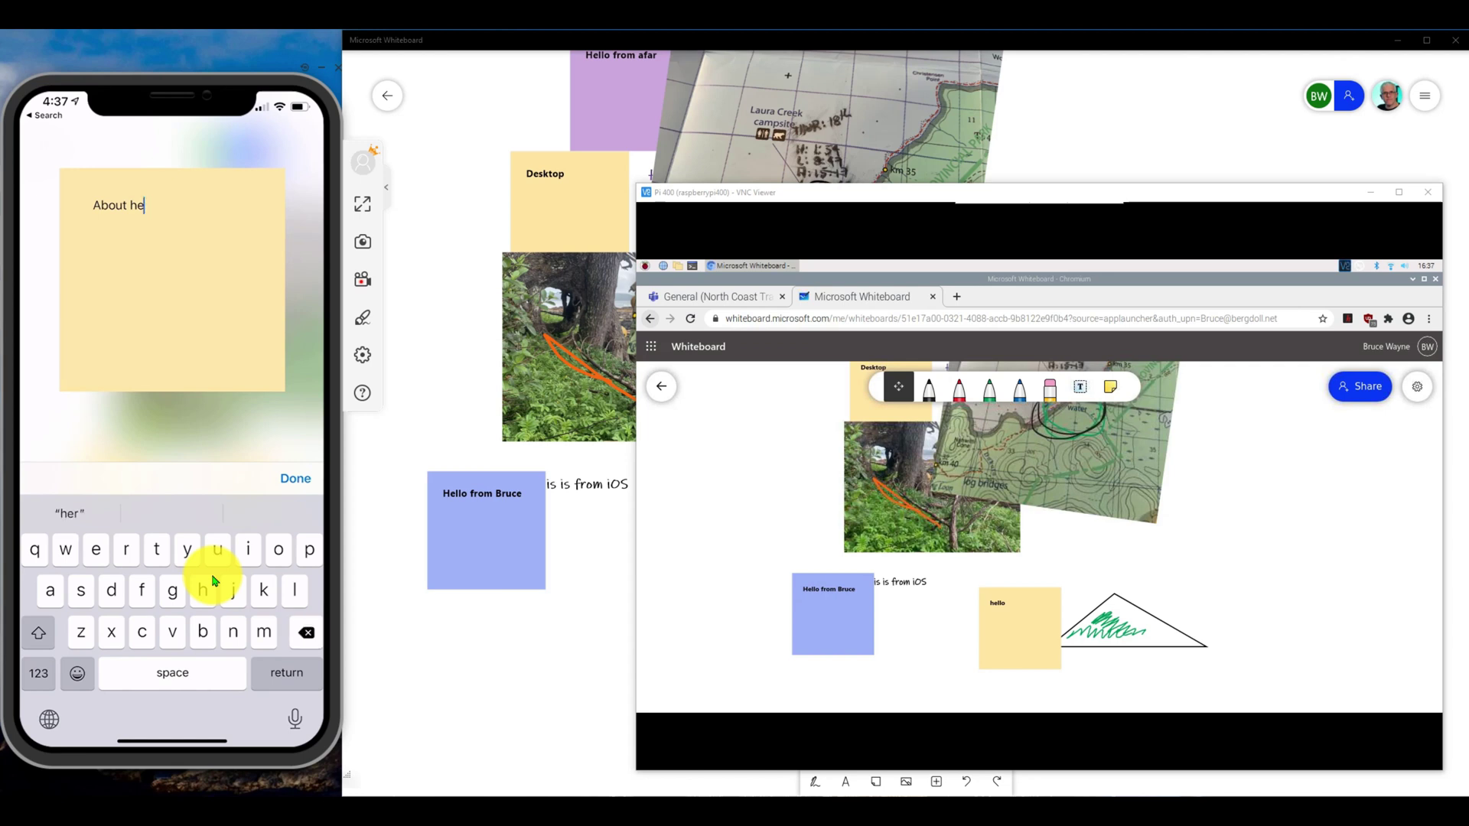
{"action": "key", "text": "BackSpace"}
{"action": "key", "text": "BackSpace"}
{"action": "key", "text": "BackSpace"}
{"action": "key", "text": "BackSpace"}
{"action": "type", "text": "n"}
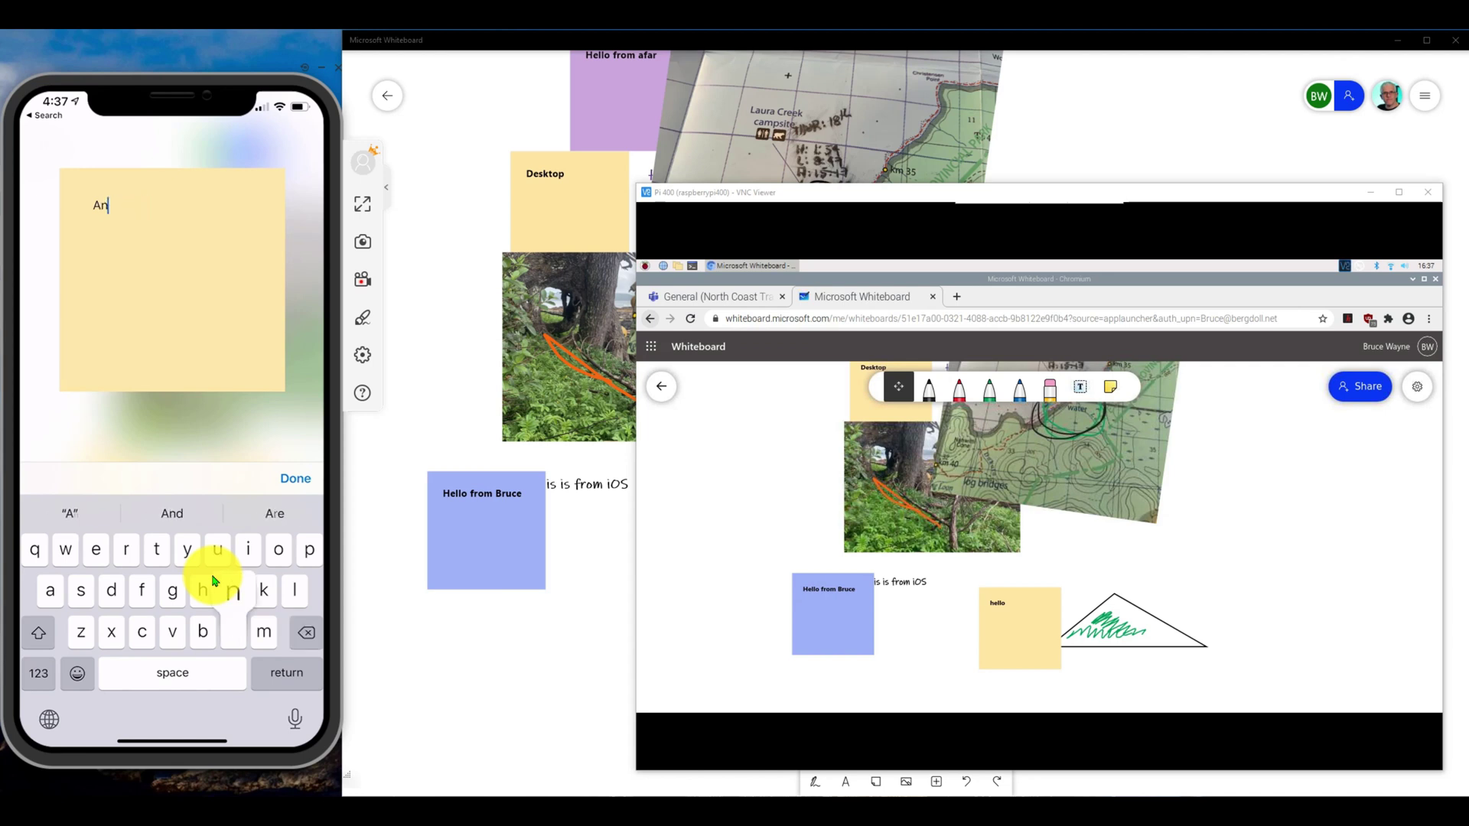
{"action": "type", "text": "other "}
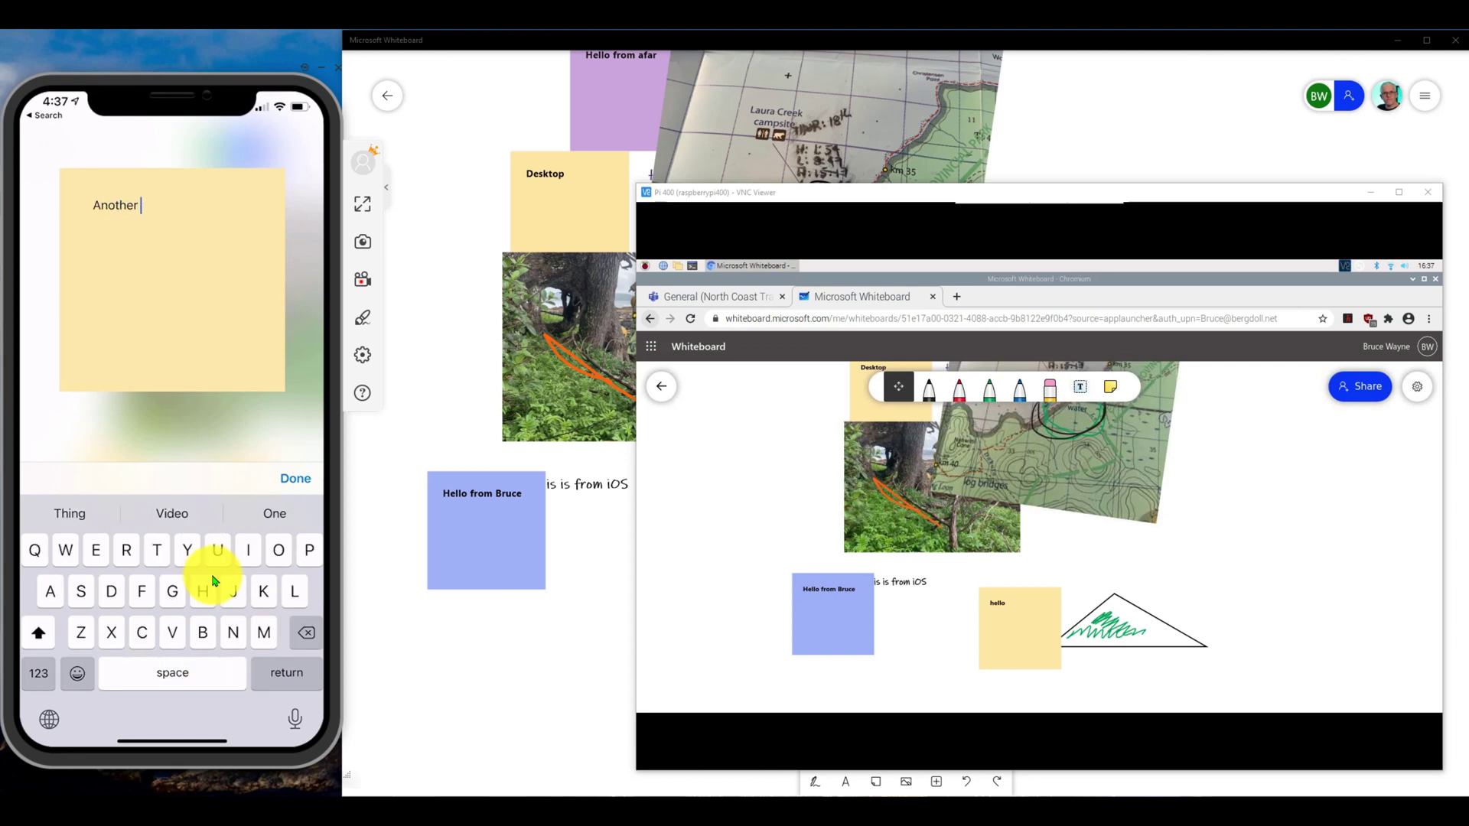
{"action": "type", "text": "IOS nore"}
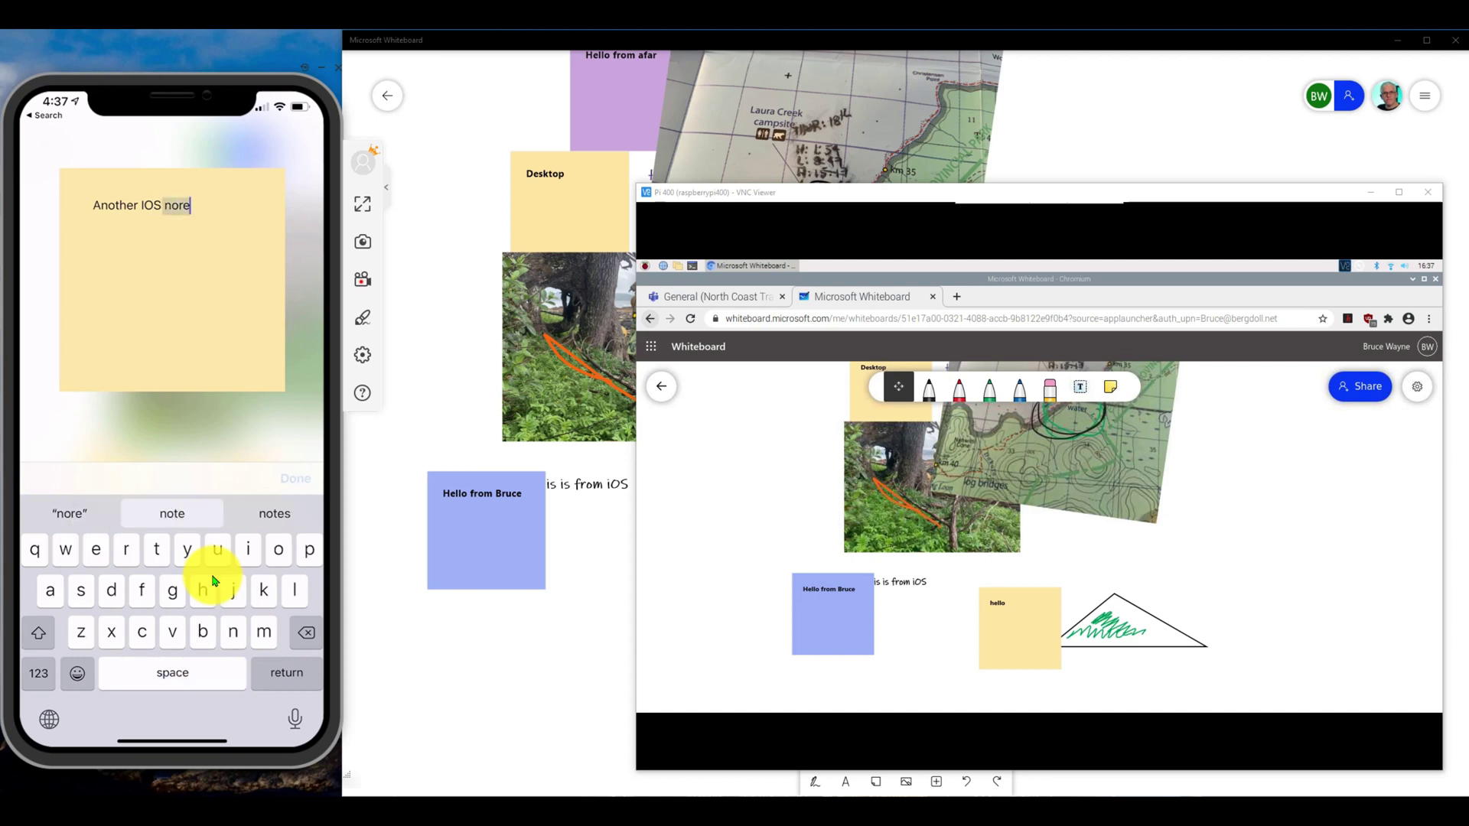
{"action": "left_click", "coordinate": [295, 478]}
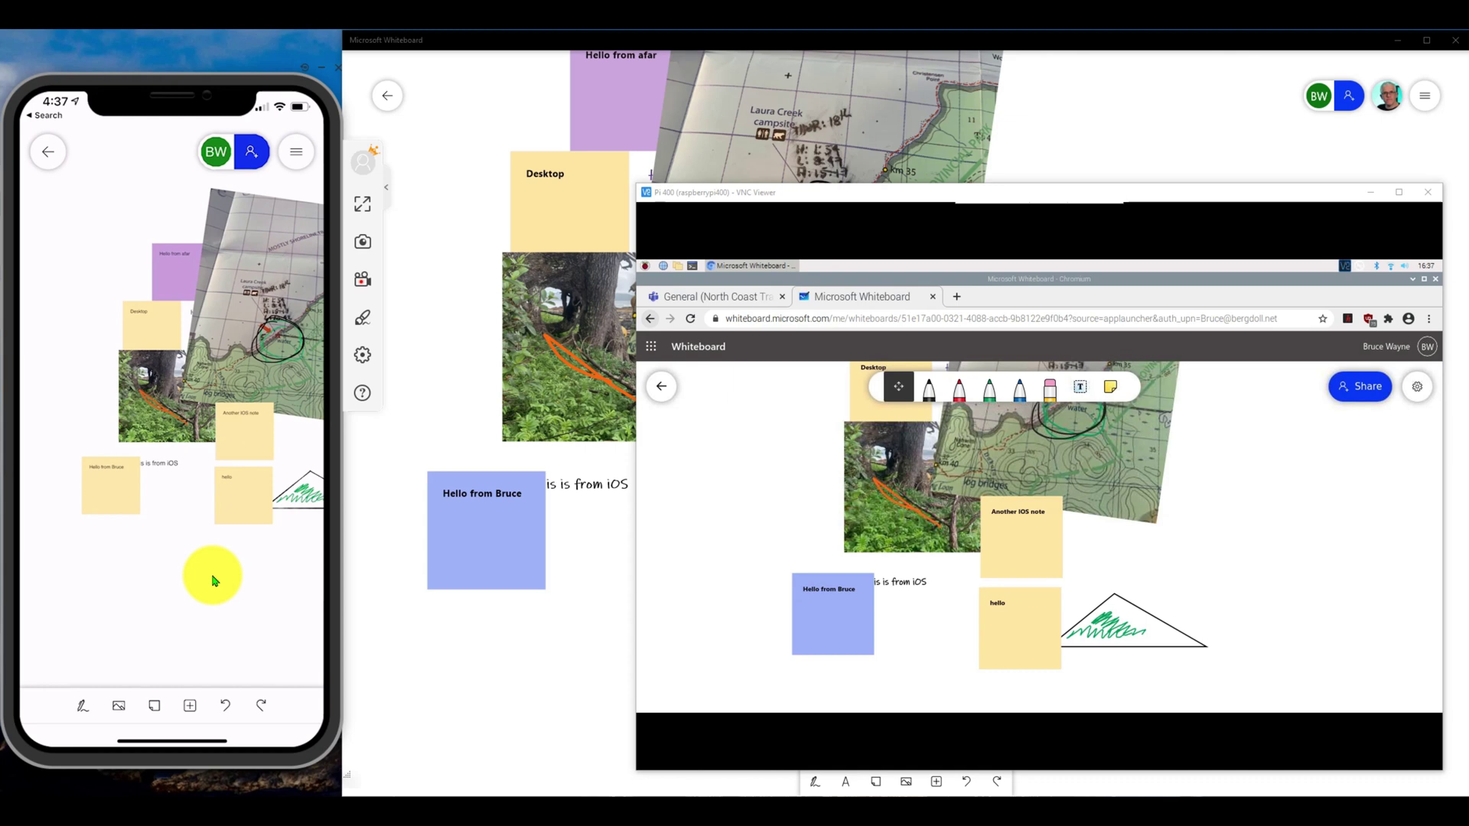
{"action": "scroll", "coordinate": [214, 581], "scroll_direction": "up", "scroll_amount": 5}
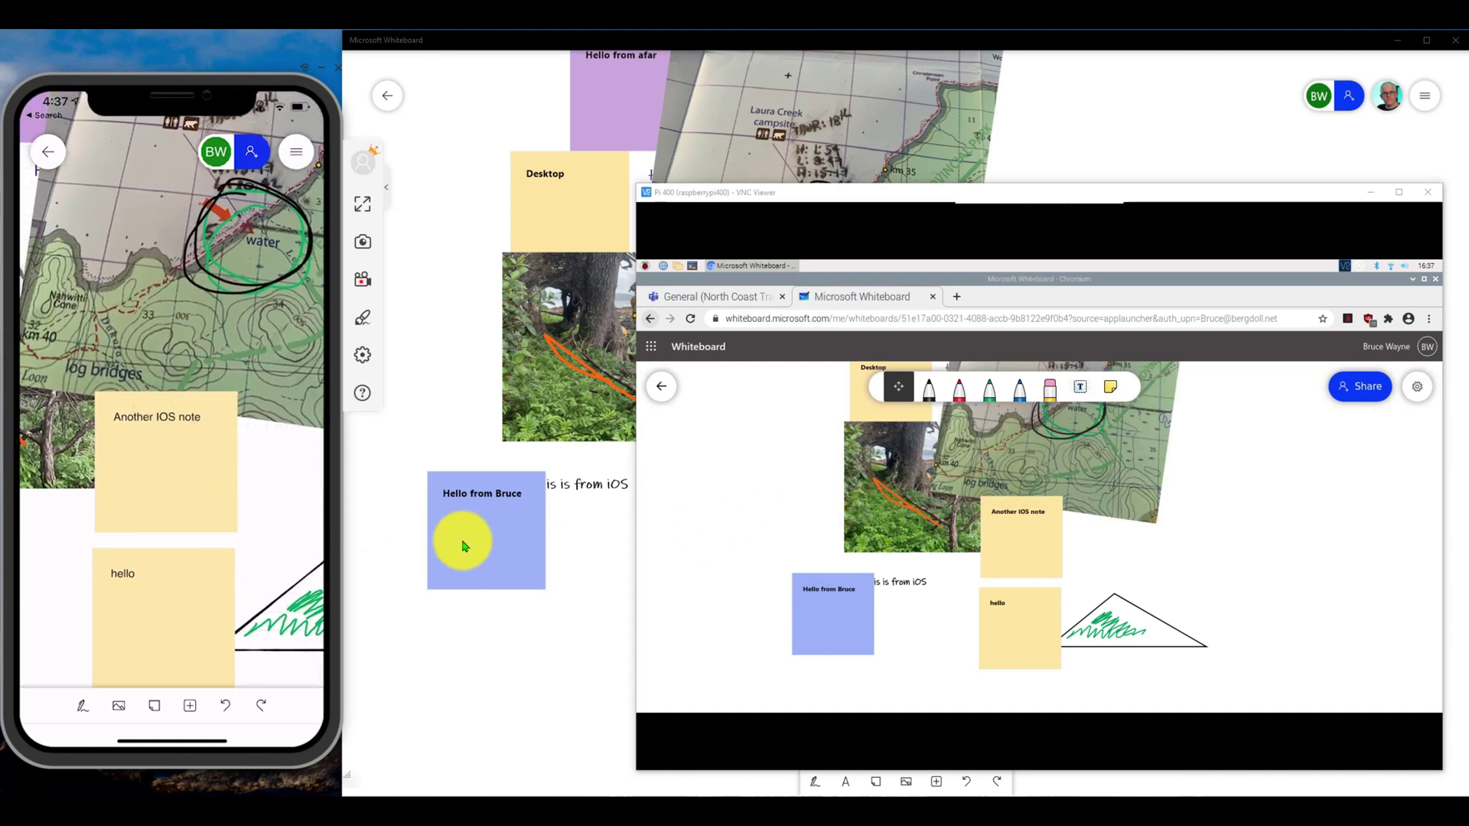
- Reposition the VNC Viewer window and return to the board gallery on the phone, in the browser and in the desktop app
{"action": "left_click_drag", "start_coordinate": [727, 195], "coordinate": [655, 171]}
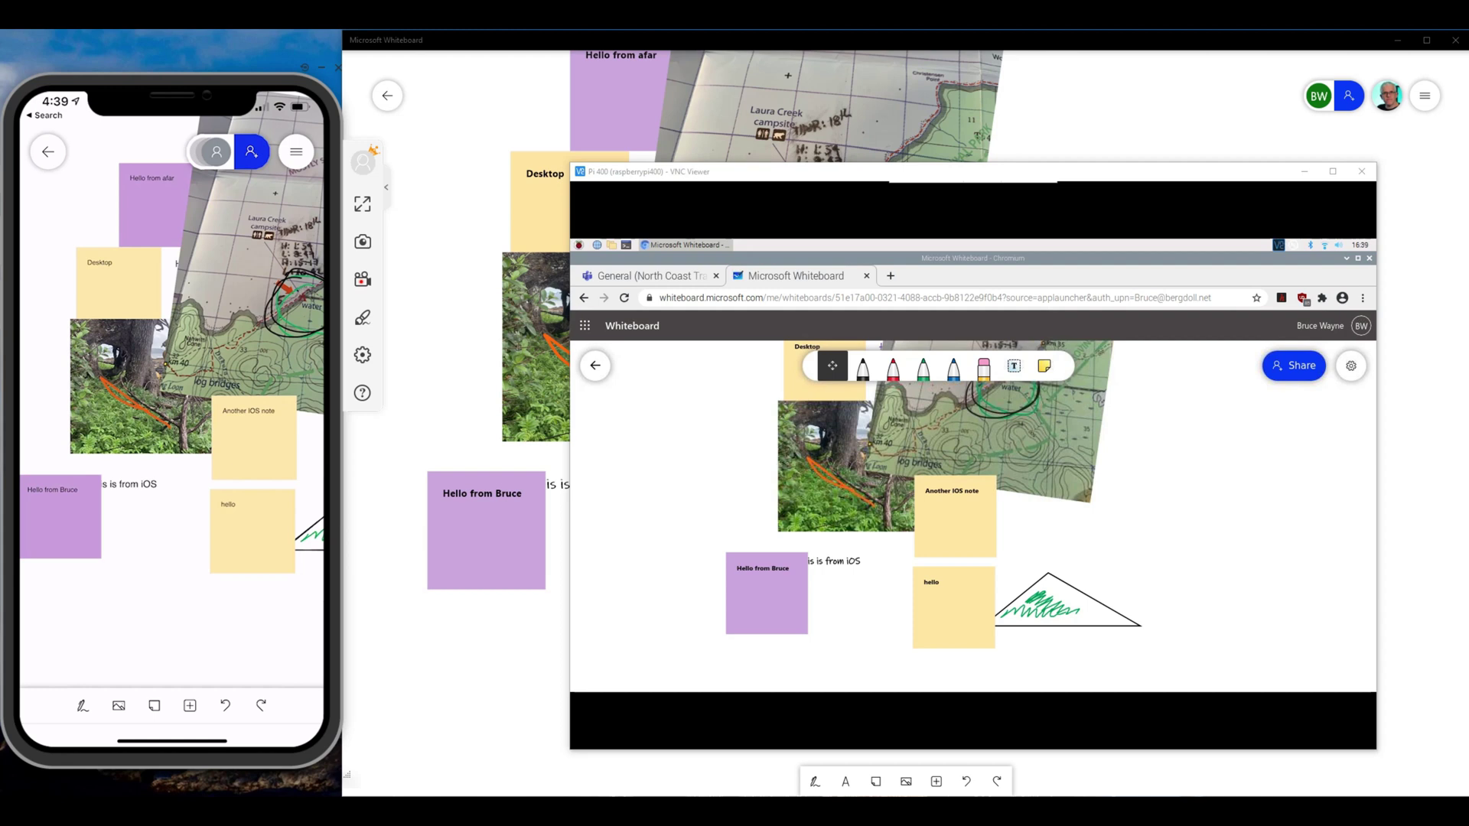
{"action": "left_click", "coordinate": [47, 152]}
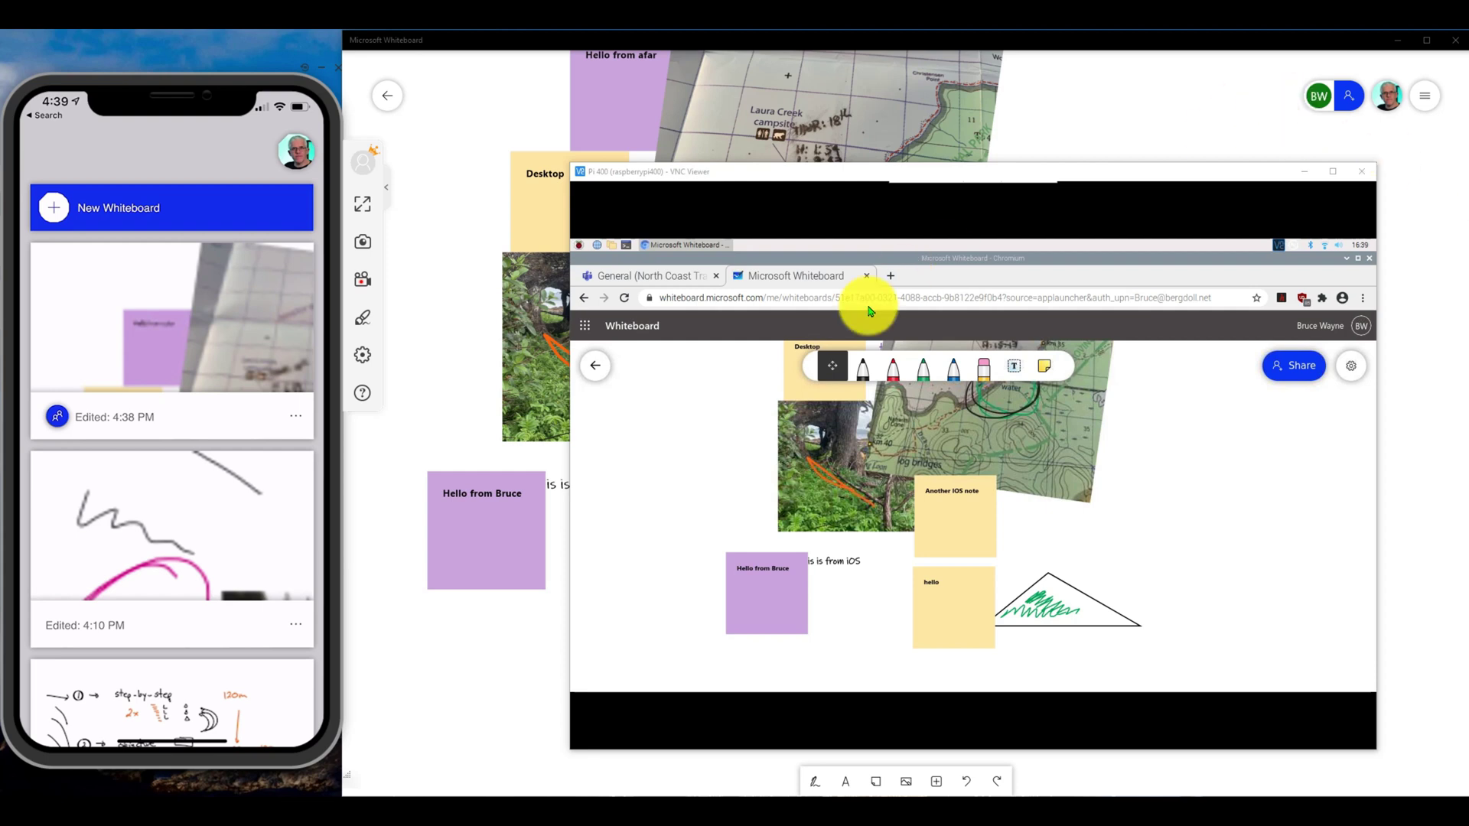
{"action": "left_click", "coordinate": [595, 367]}
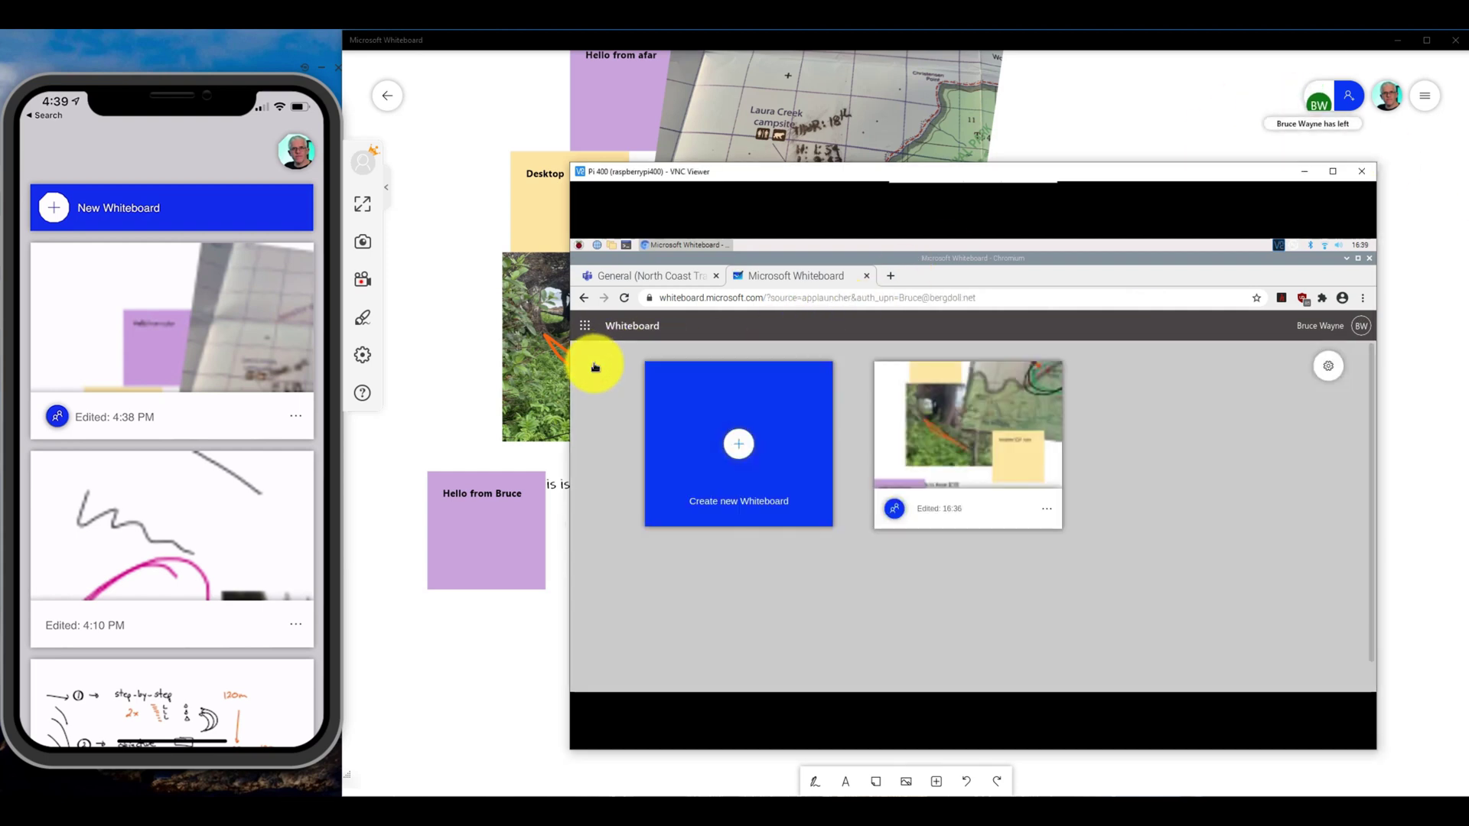
{"action": "left_click", "coordinate": [385, 94]}
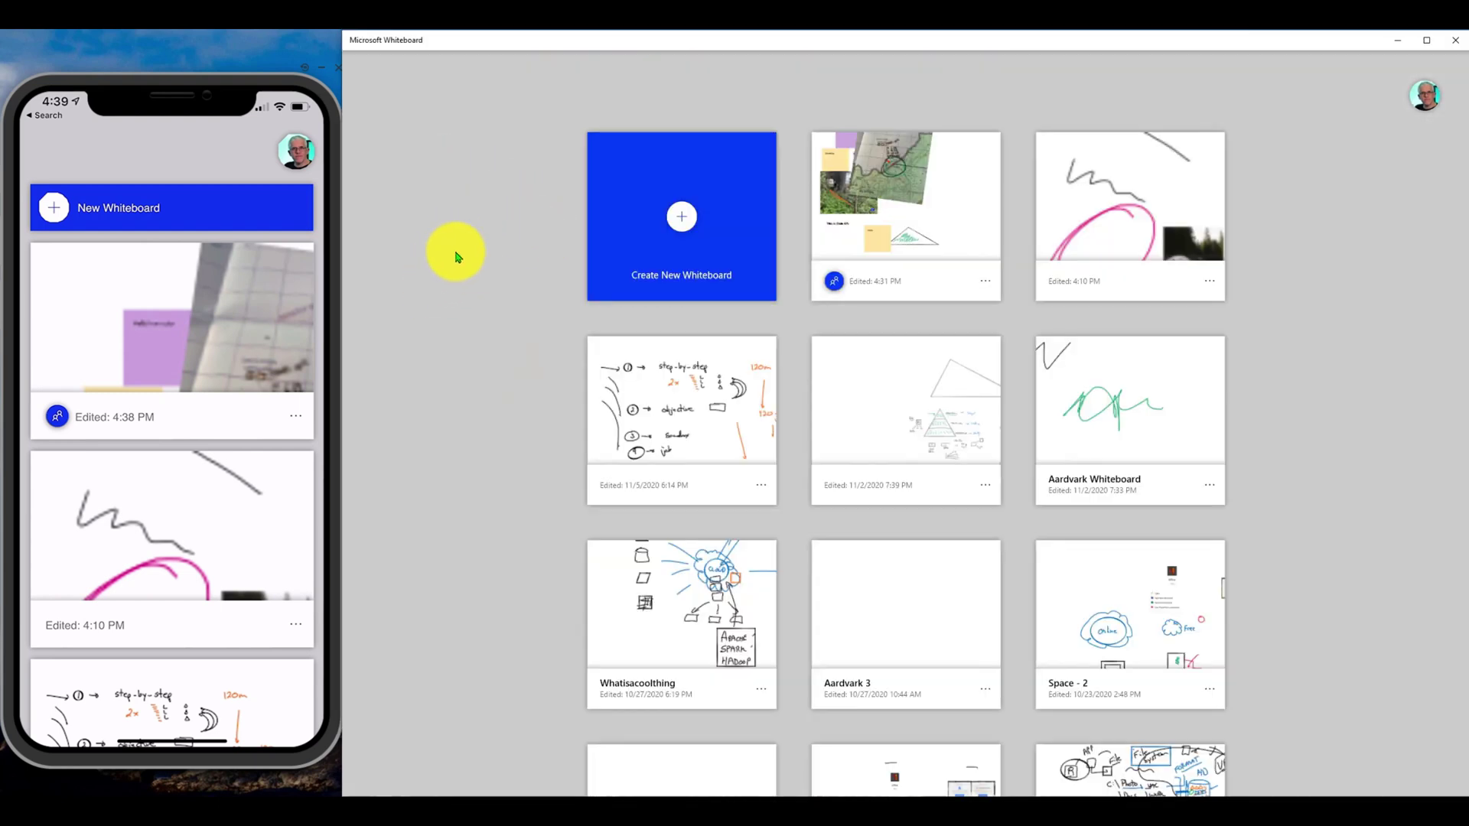
{"action": "left_click", "coordinate": [886, 823]}
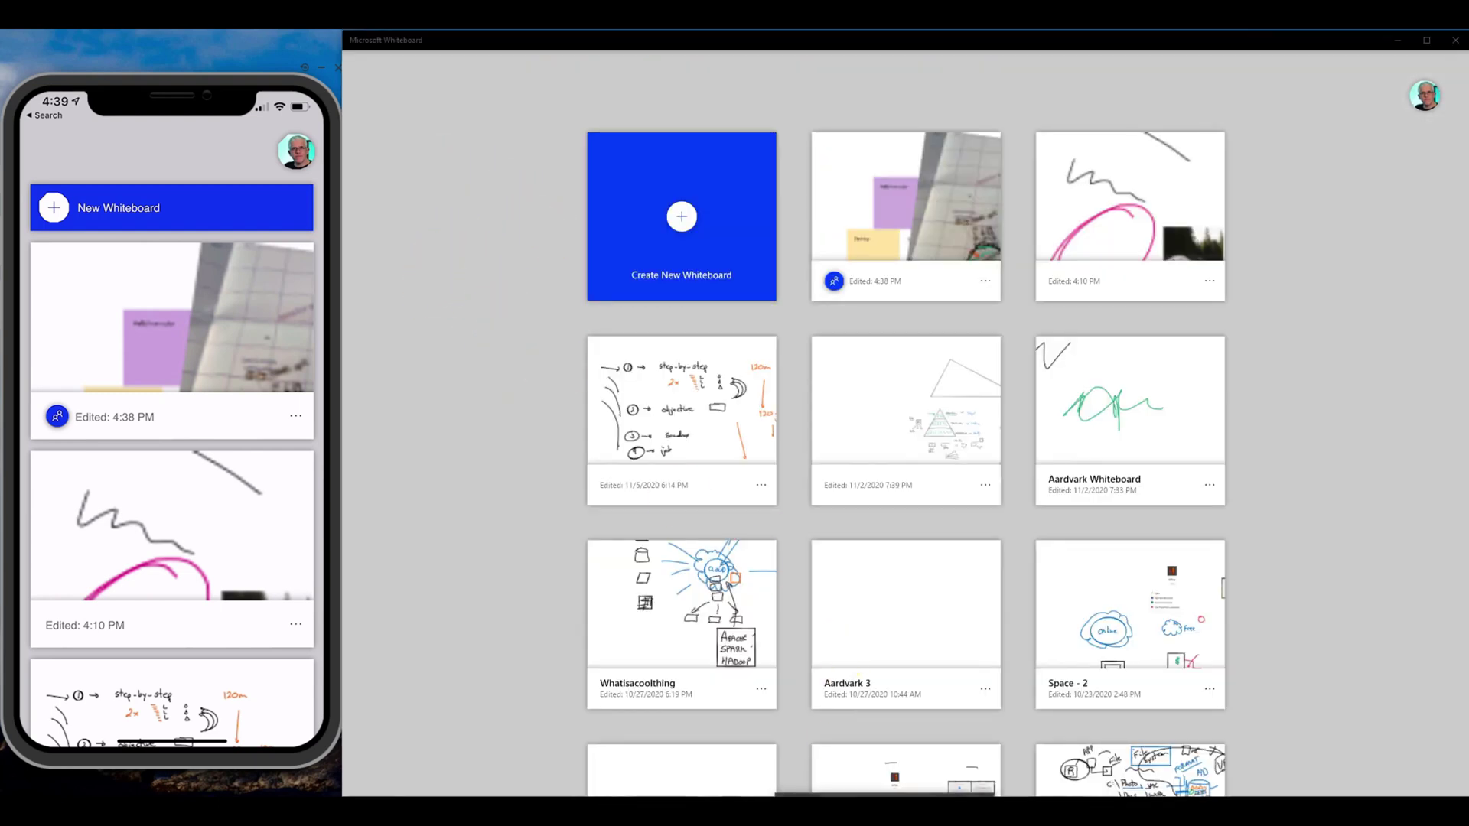
{"action": "left_click", "coordinate": [907, 819]}
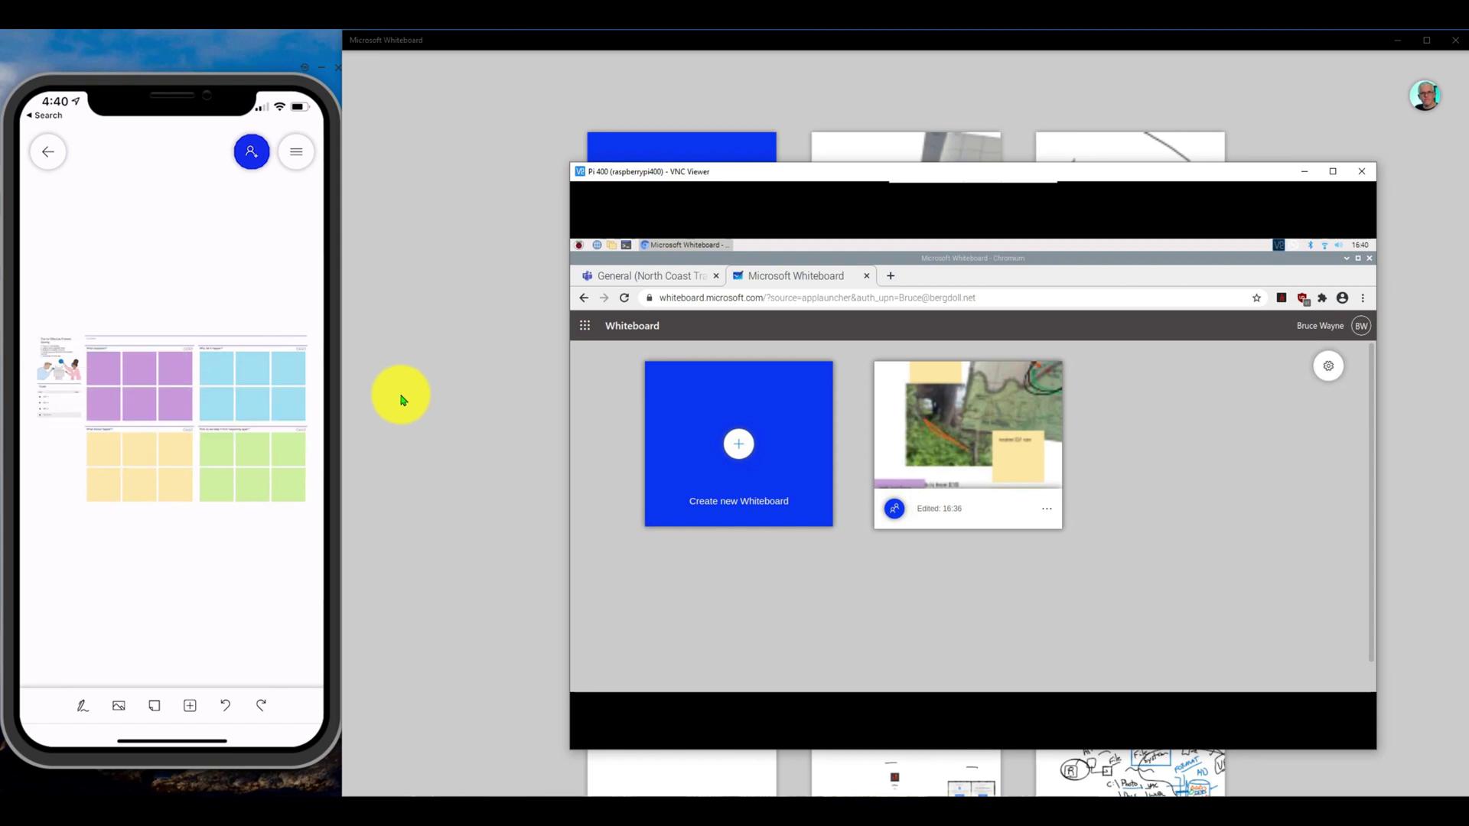
- Switch to the desktop Whiteboard app and open the shared board edited at 4:40 PM
{"action": "left_click", "coordinate": [451, 406]}
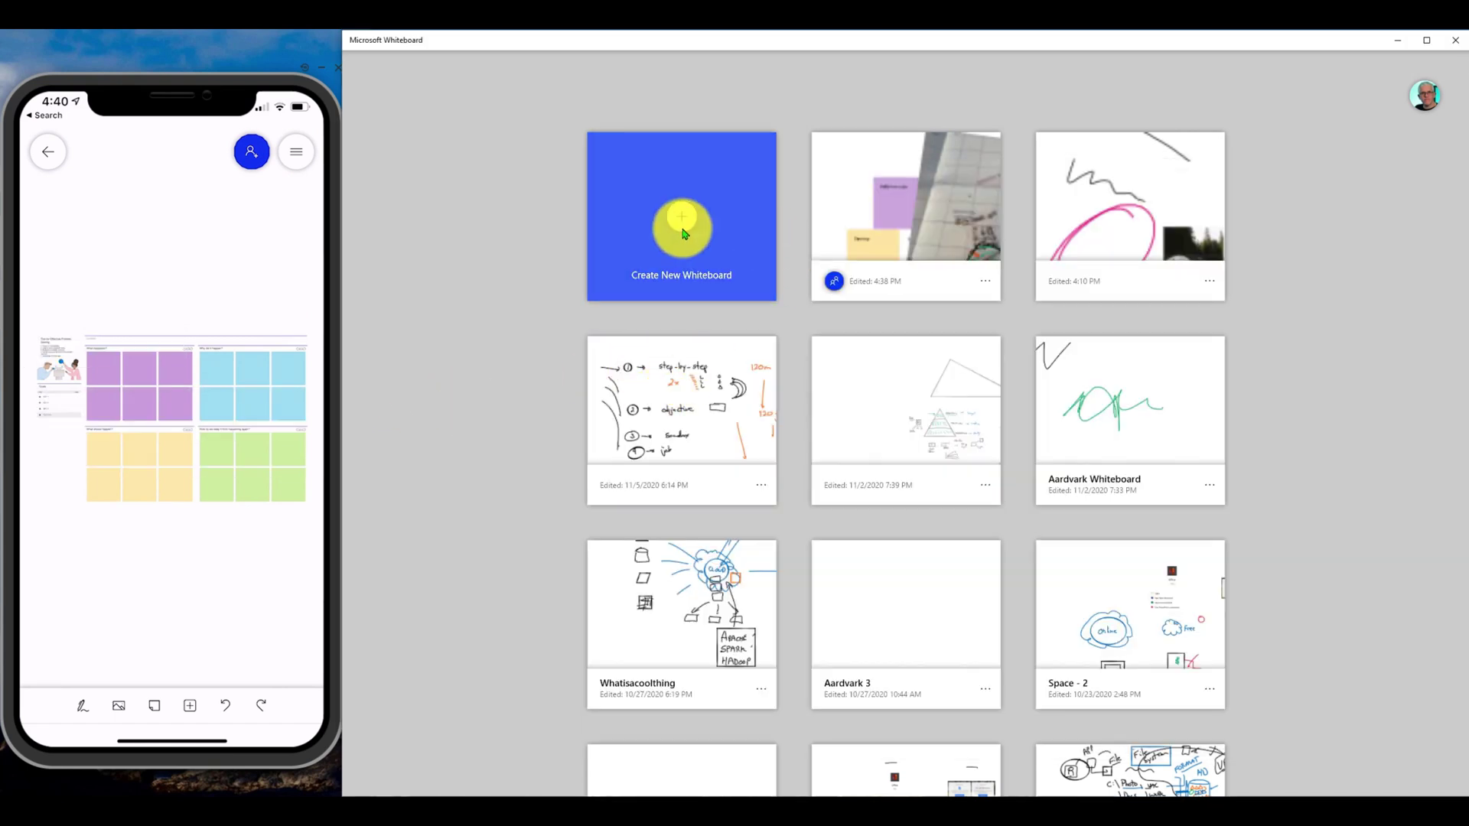
{"action": "left_click", "coordinate": [667, 253]}
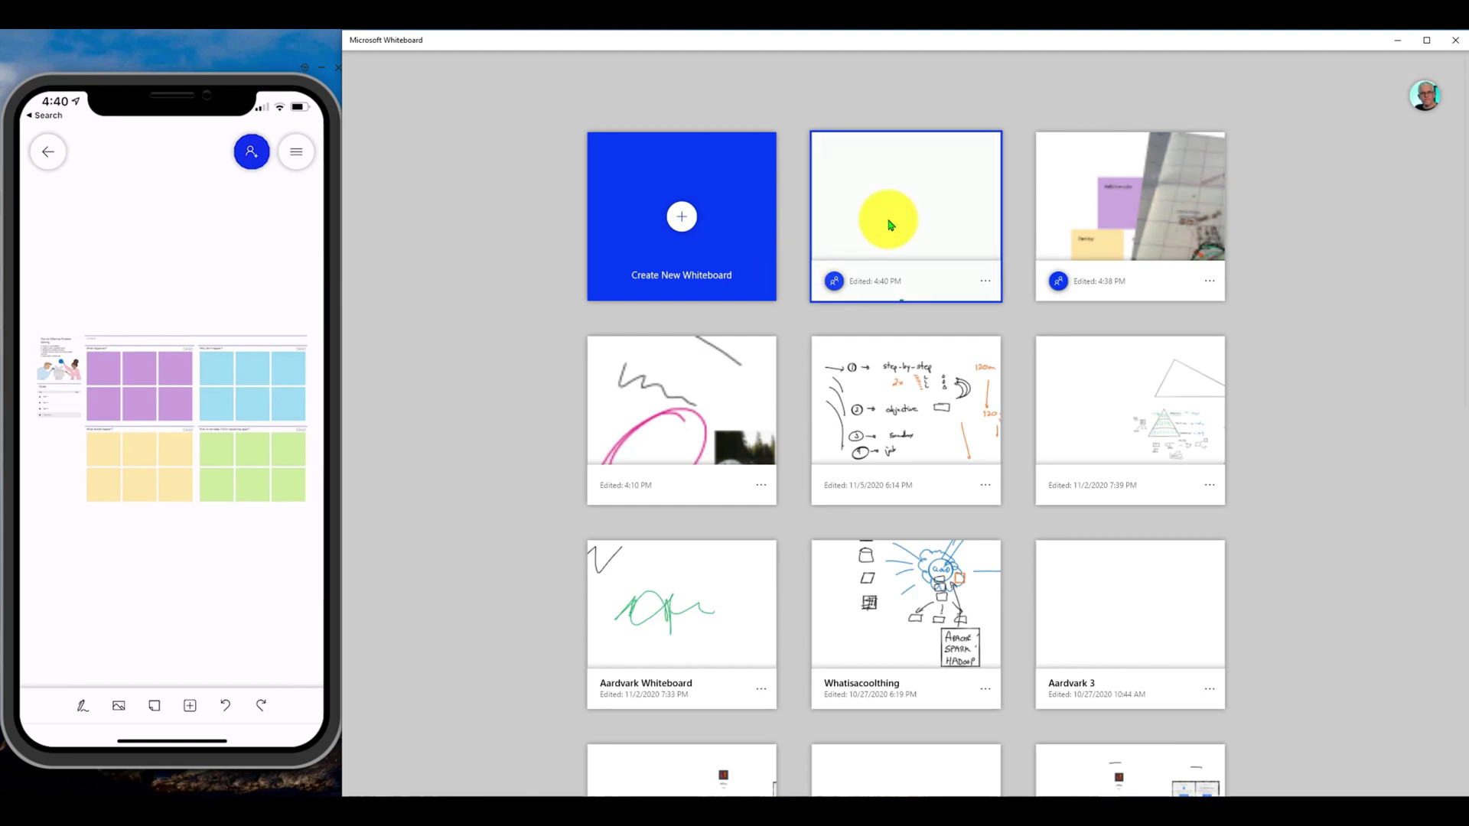
{"action": "left_click", "coordinate": [890, 224]}
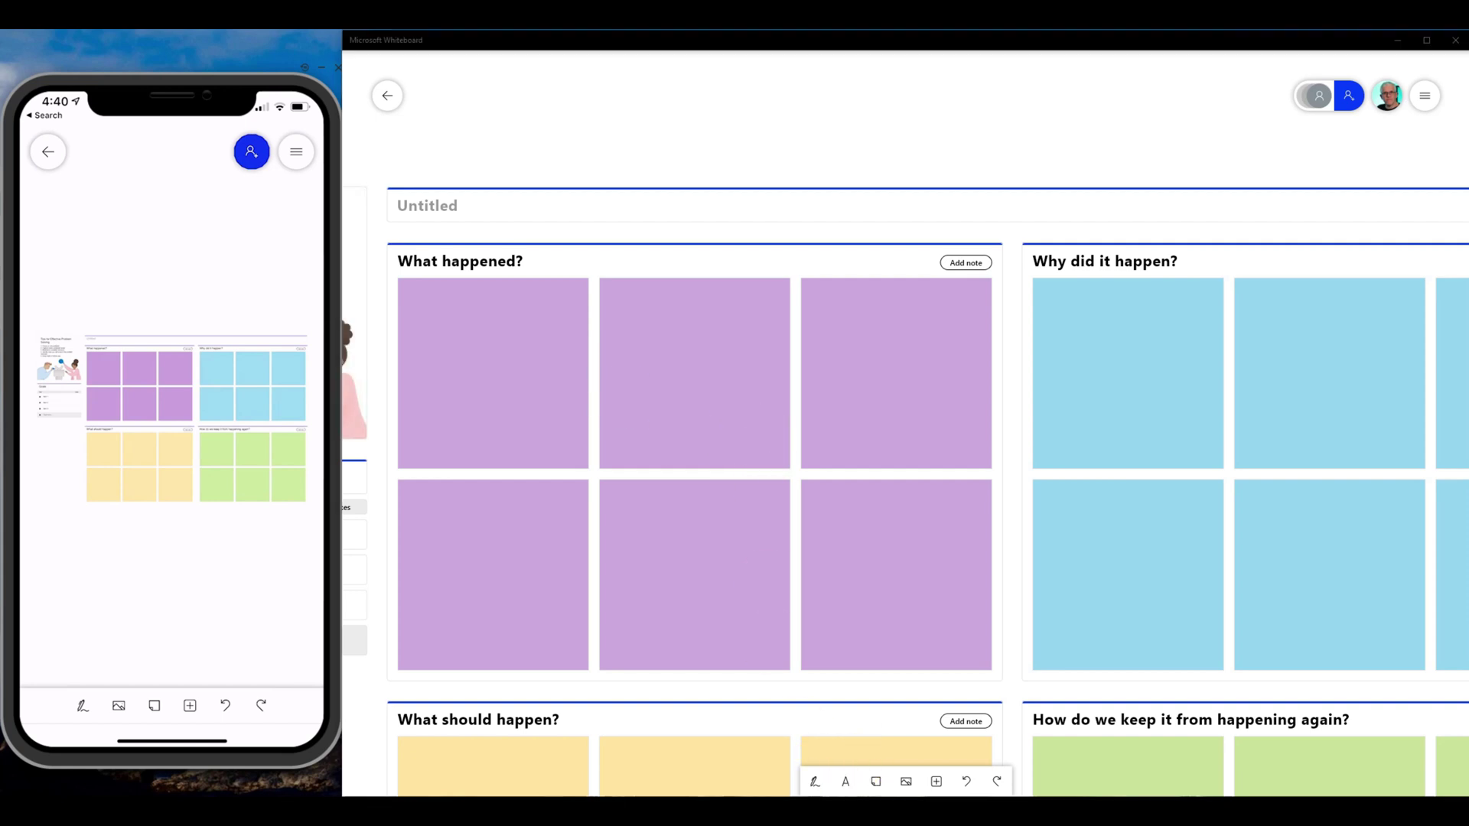
- In the VNC Viewer session, refresh the board gallery, open the "Join this Whiteboard!" board, and reopen it from the gallery
{"action": "left_click", "coordinate": [888, 815]}
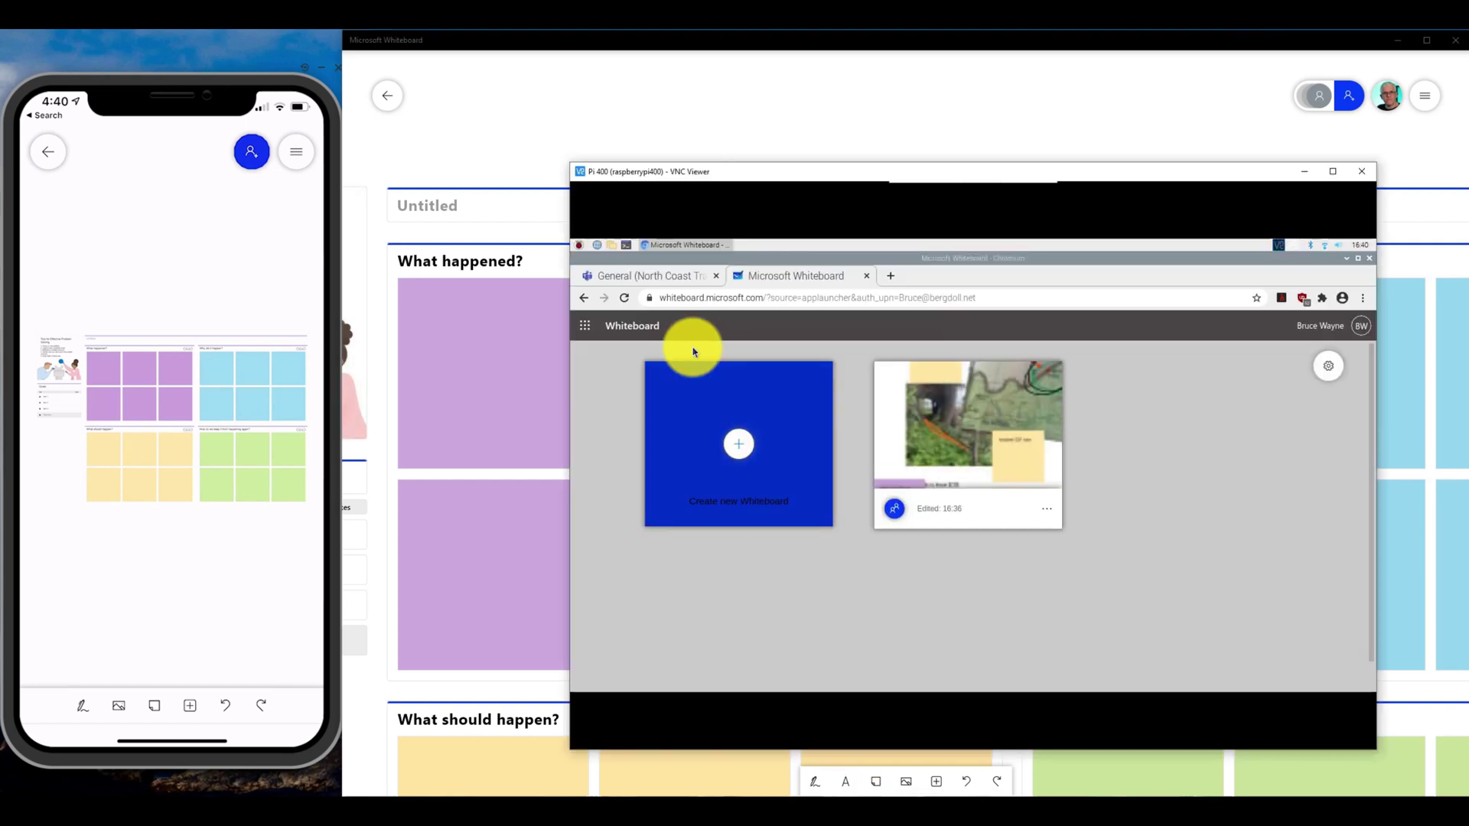
{"action": "left_click", "coordinate": [625, 298]}
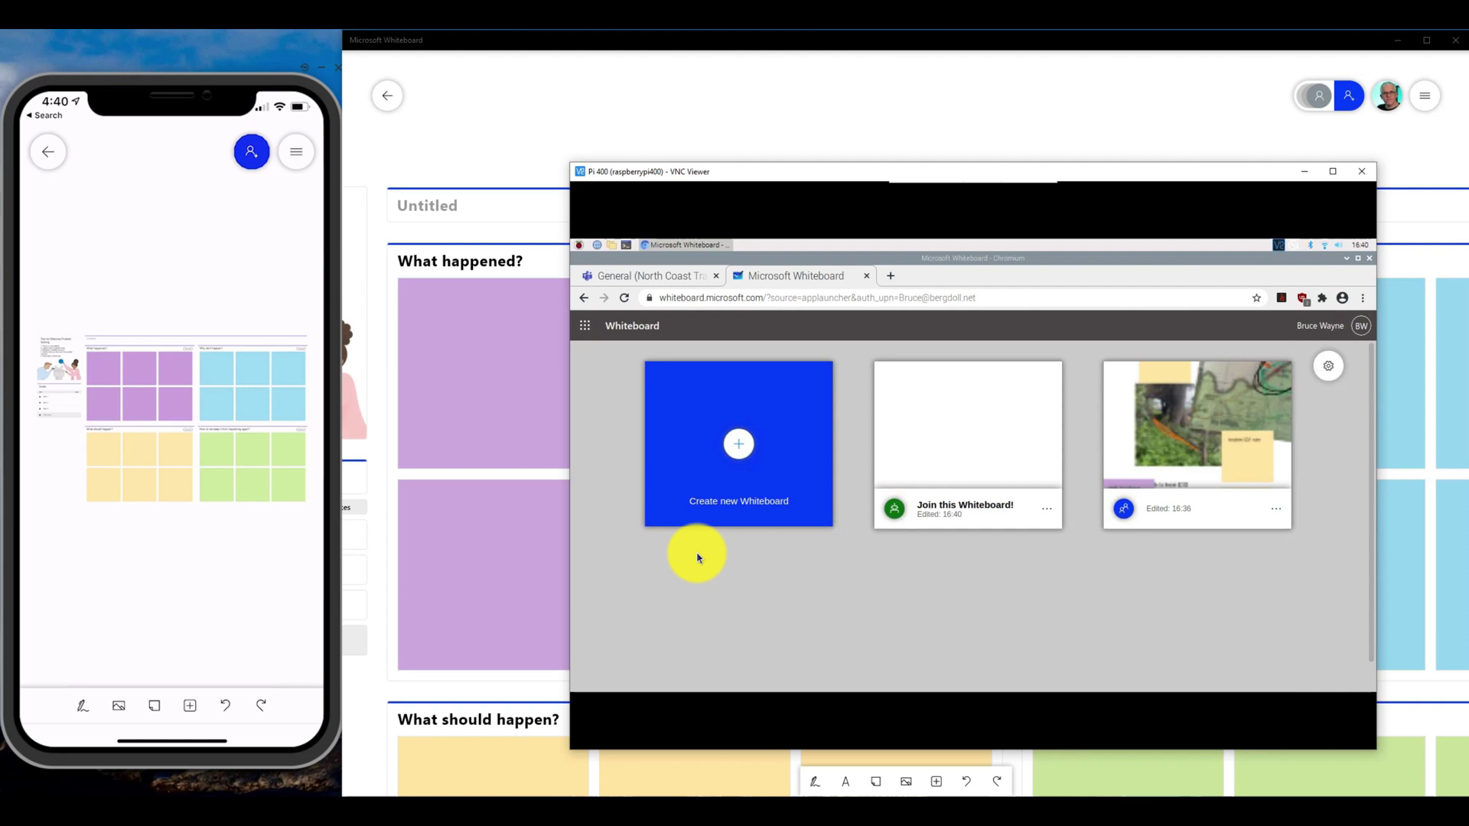
{"action": "left_click", "coordinate": [939, 511]}
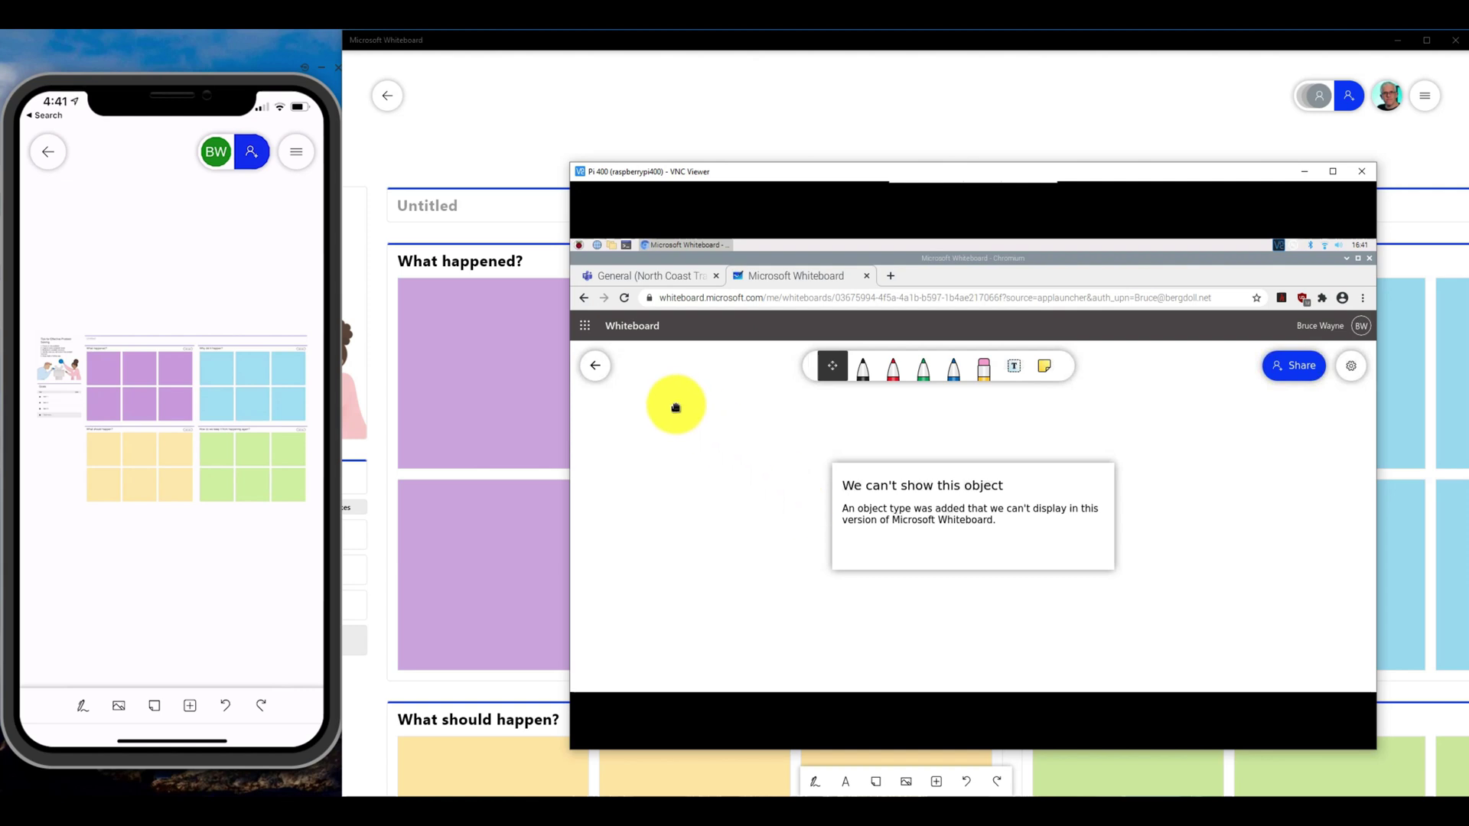
{"action": "left_click", "coordinate": [595, 365]}
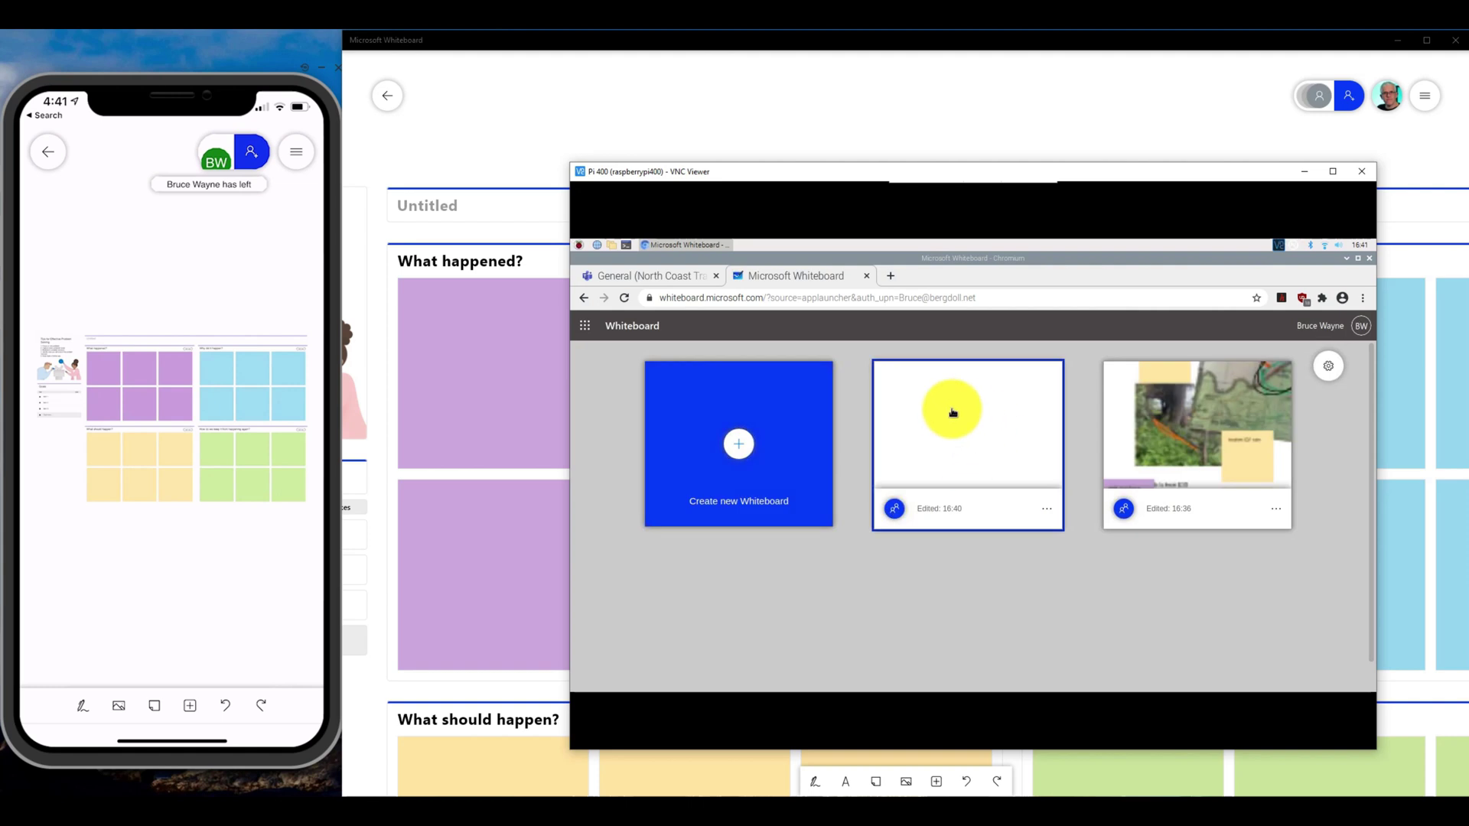
{"action": "left_click", "coordinate": [947, 453]}
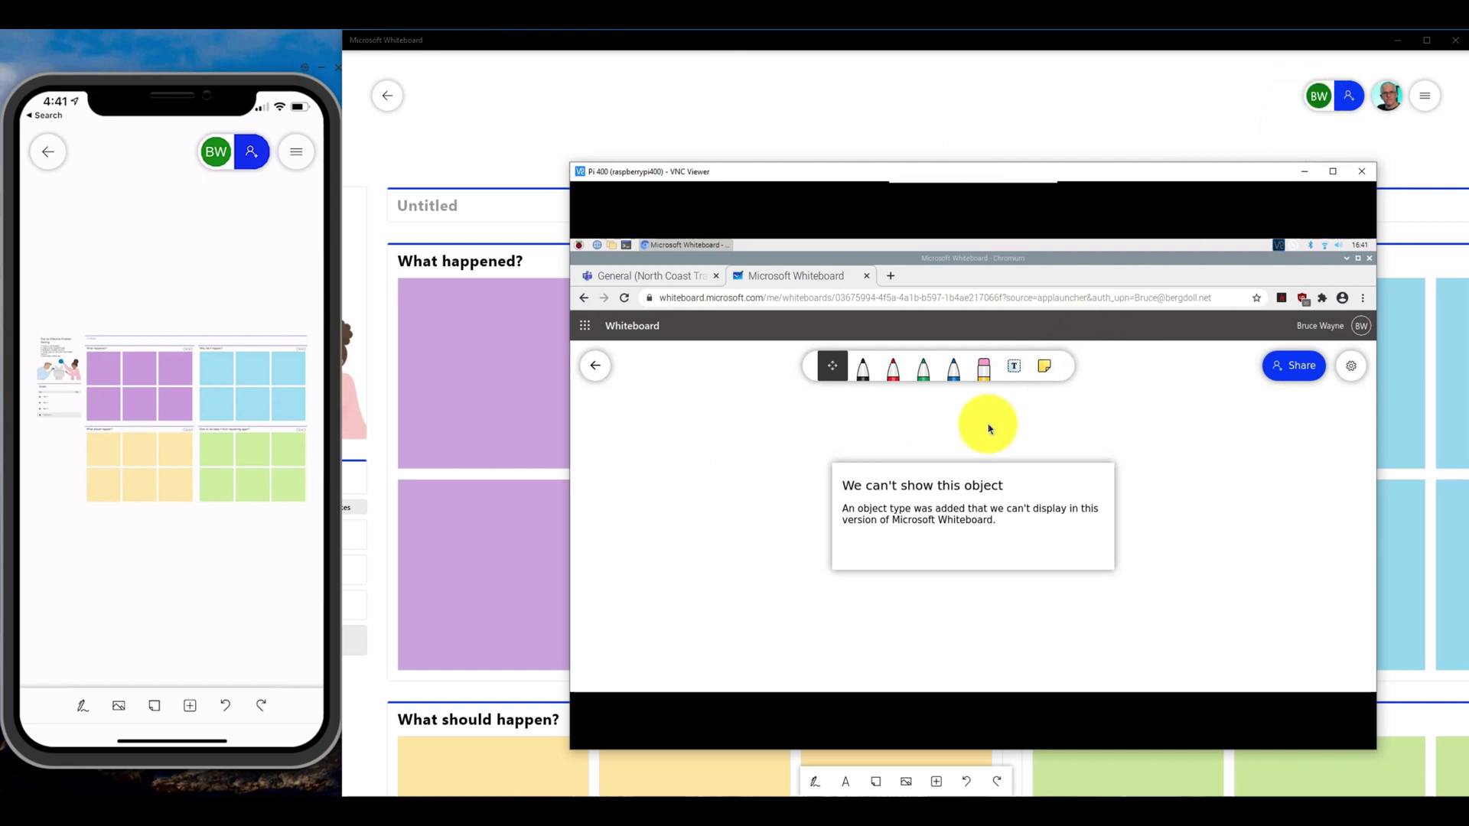
- Draw a wavy black pen scribble just above the "We can't show this object" placeholder on the browser board
{"action": "left_click", "coordinate": [863, 369]}
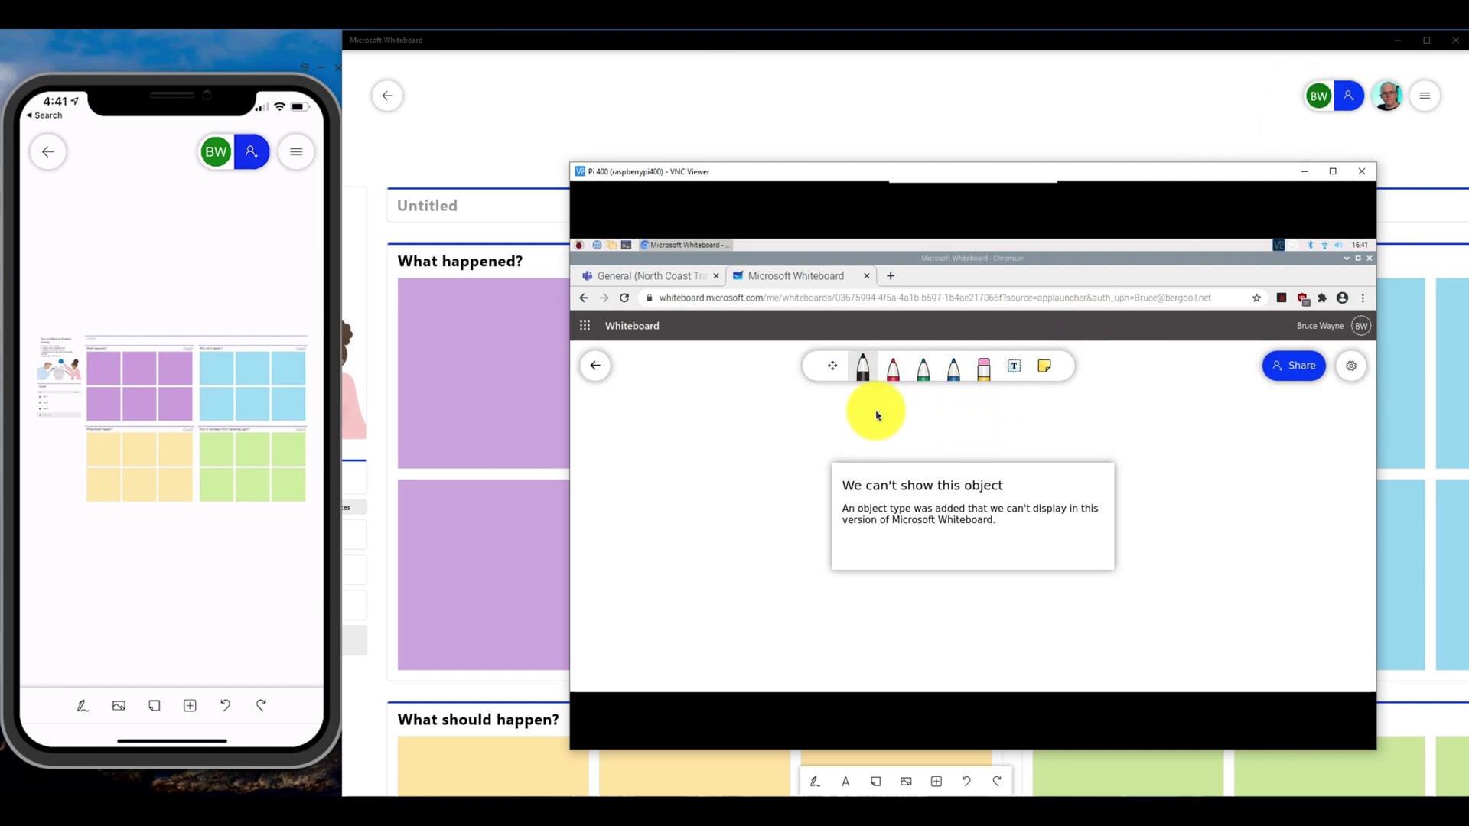
{"action": "left_click", "coordinate": [802, 426]}
{"action": "left_click_drag", "start_coordinate": [802, 428], "coordinate": [1000, 438]}
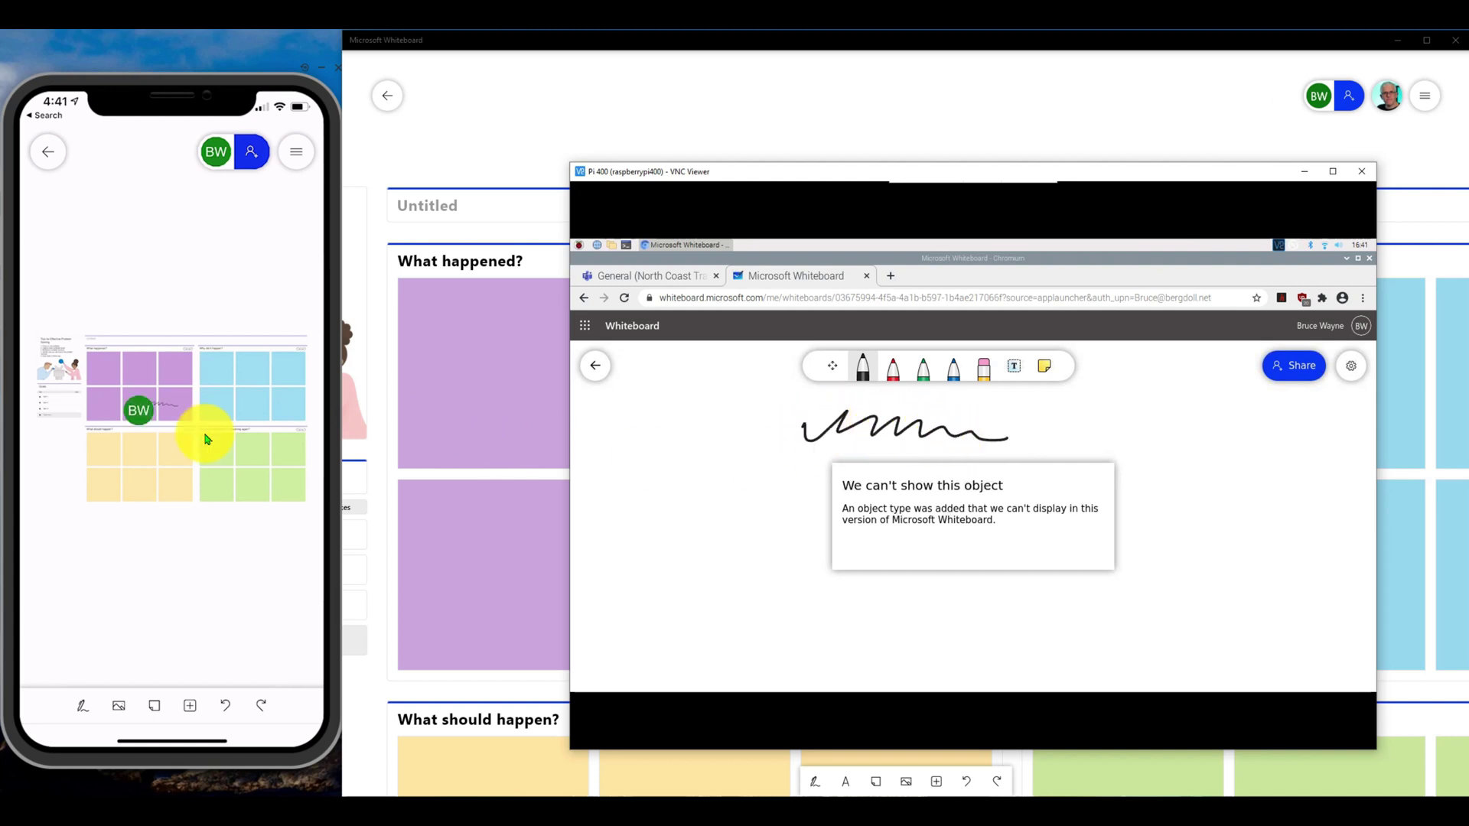